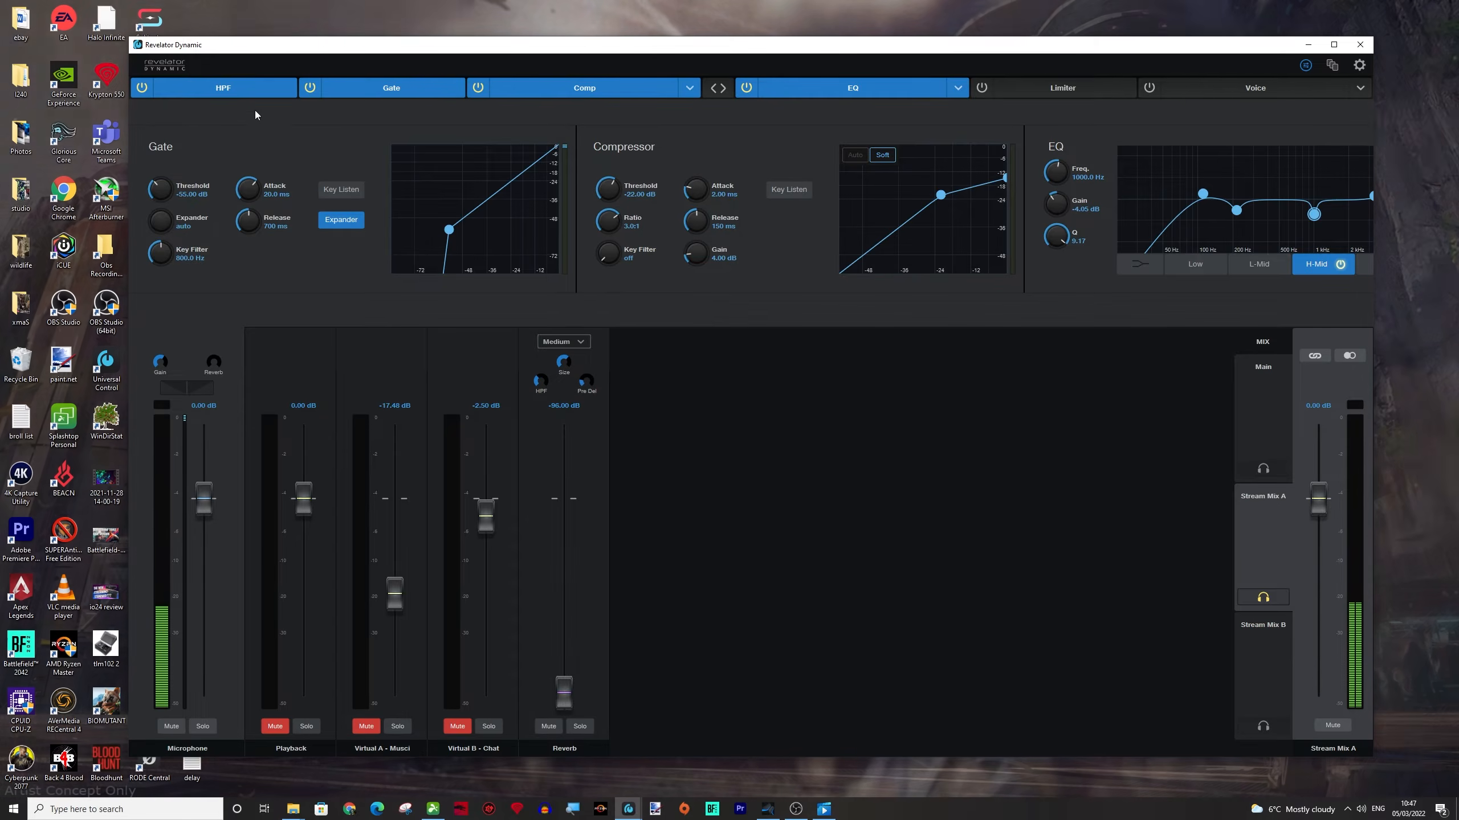
Step: Switch to Studio One and add a Fat Channel effect to the vocal track
left_click(276, 98)
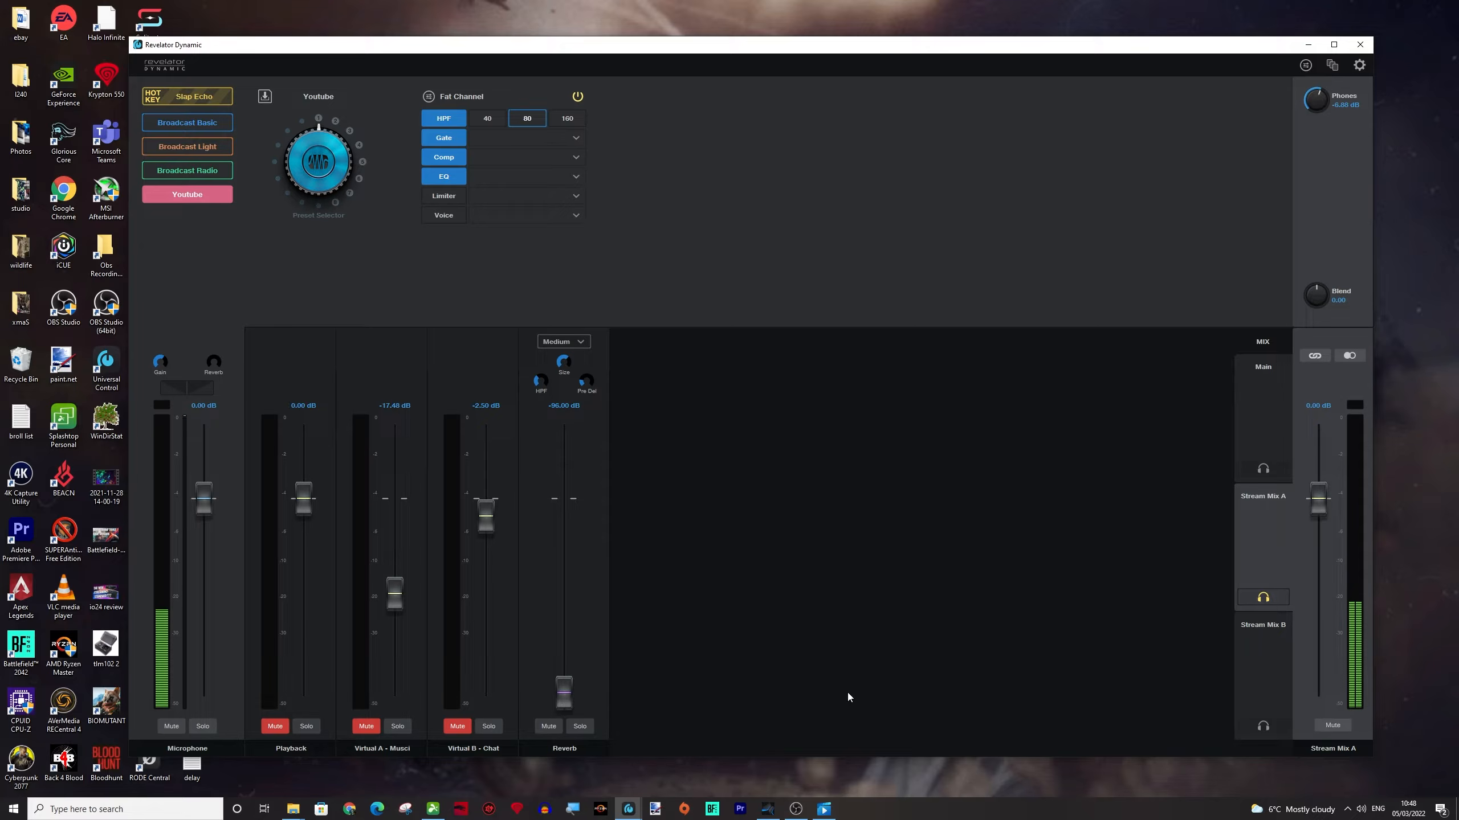
left_click(772, 812)
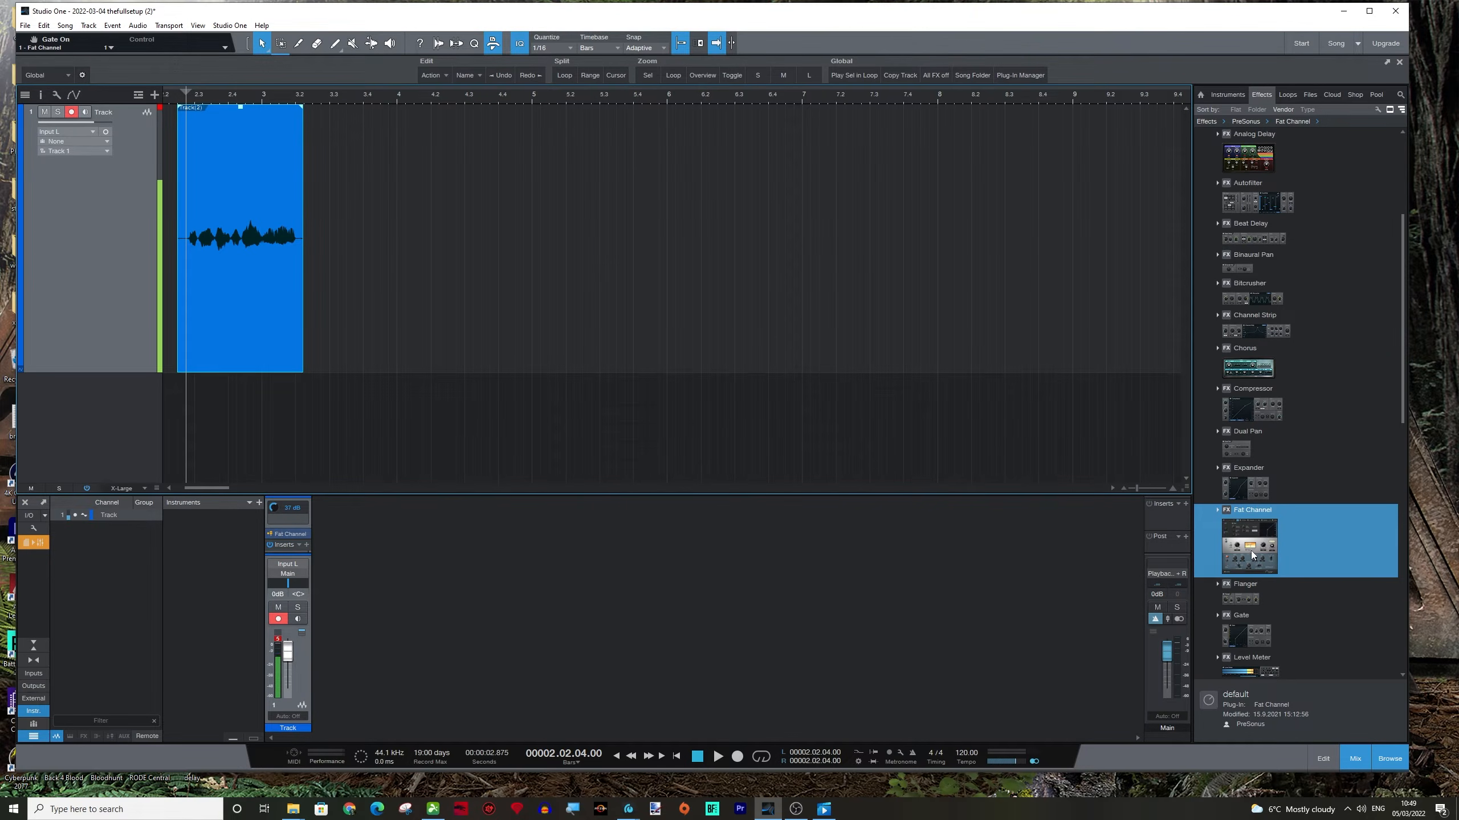
left_click_drag(1258, 548, 253, 251)
Step: Enable the Fat Channel's compressor, choose the Tube model and raise its gain to 57
left_click(556, 418)
left_click(531, 358)
left_click_drag(555, 418, 673, 433)
left_click(536, 357)
left_click(594, 361)
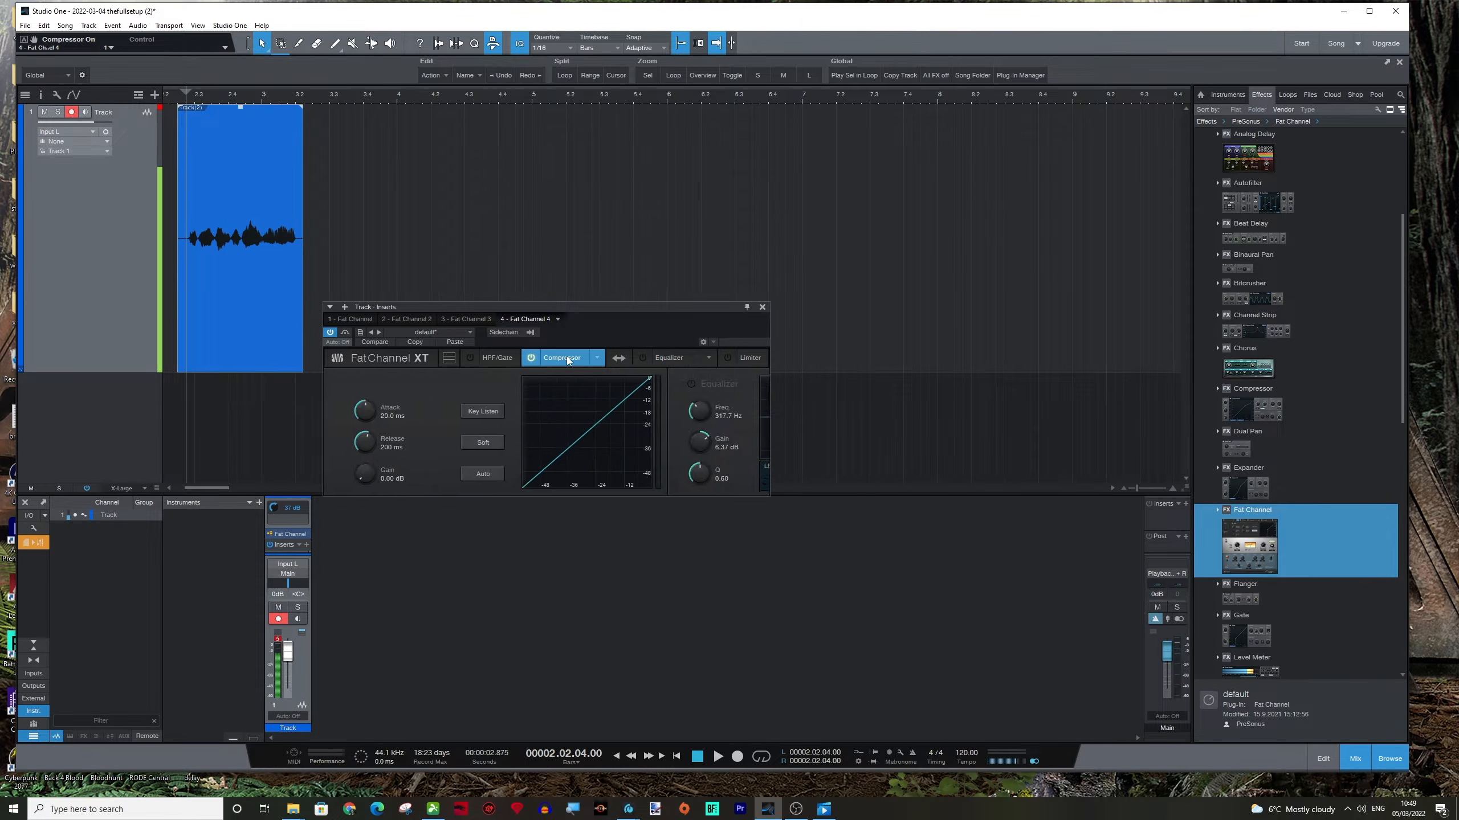
left_click(598, 360)
left_click(358, 413)
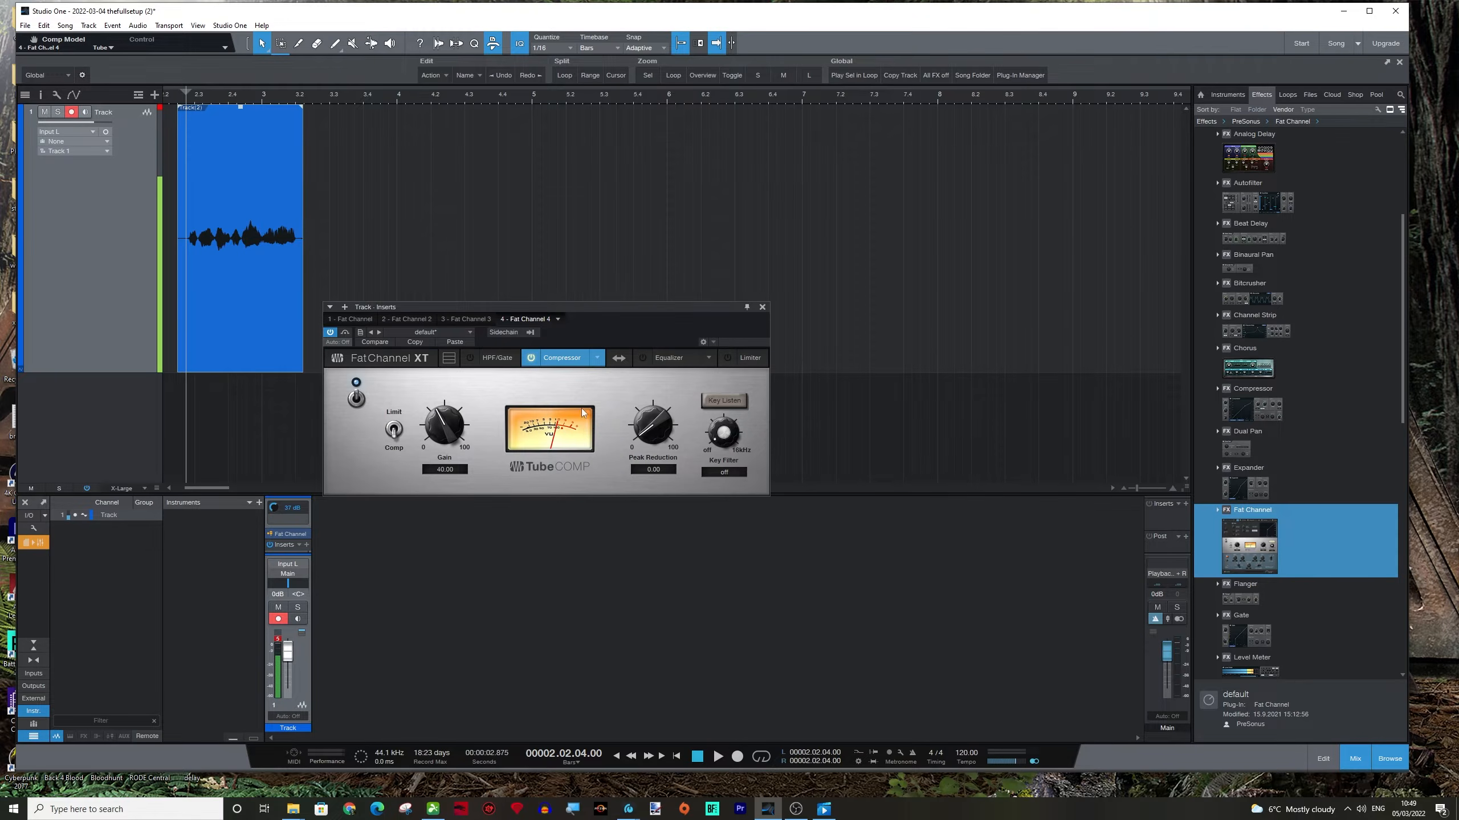
left_click_drag(437, 431, 438, 411)
Step: Check the Documents > PreSonus > Revelator Mic > Fat folder as a channel preset export location, without saving a file
left_click(360, 333)
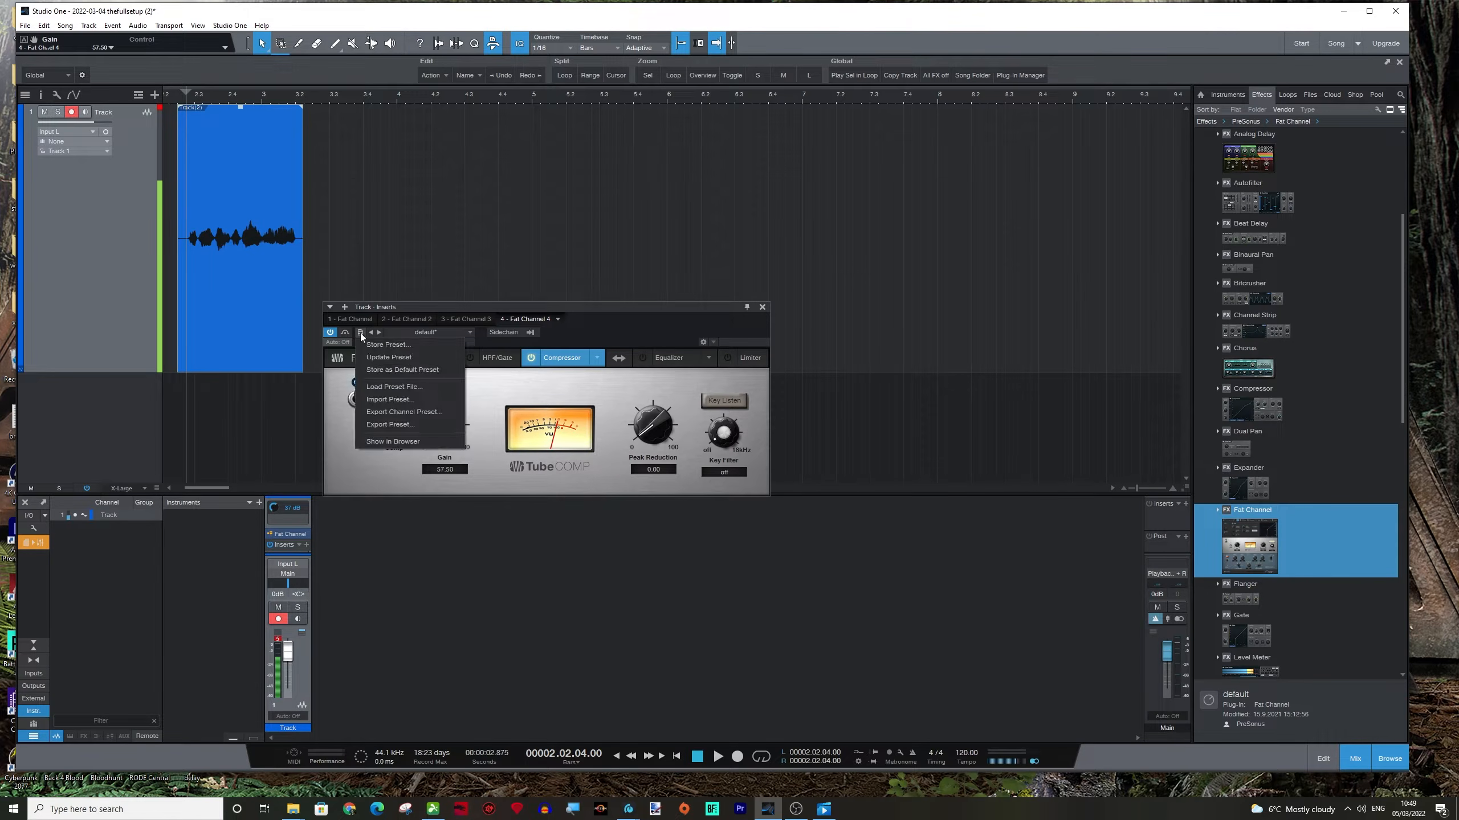
left_click(394, 413)
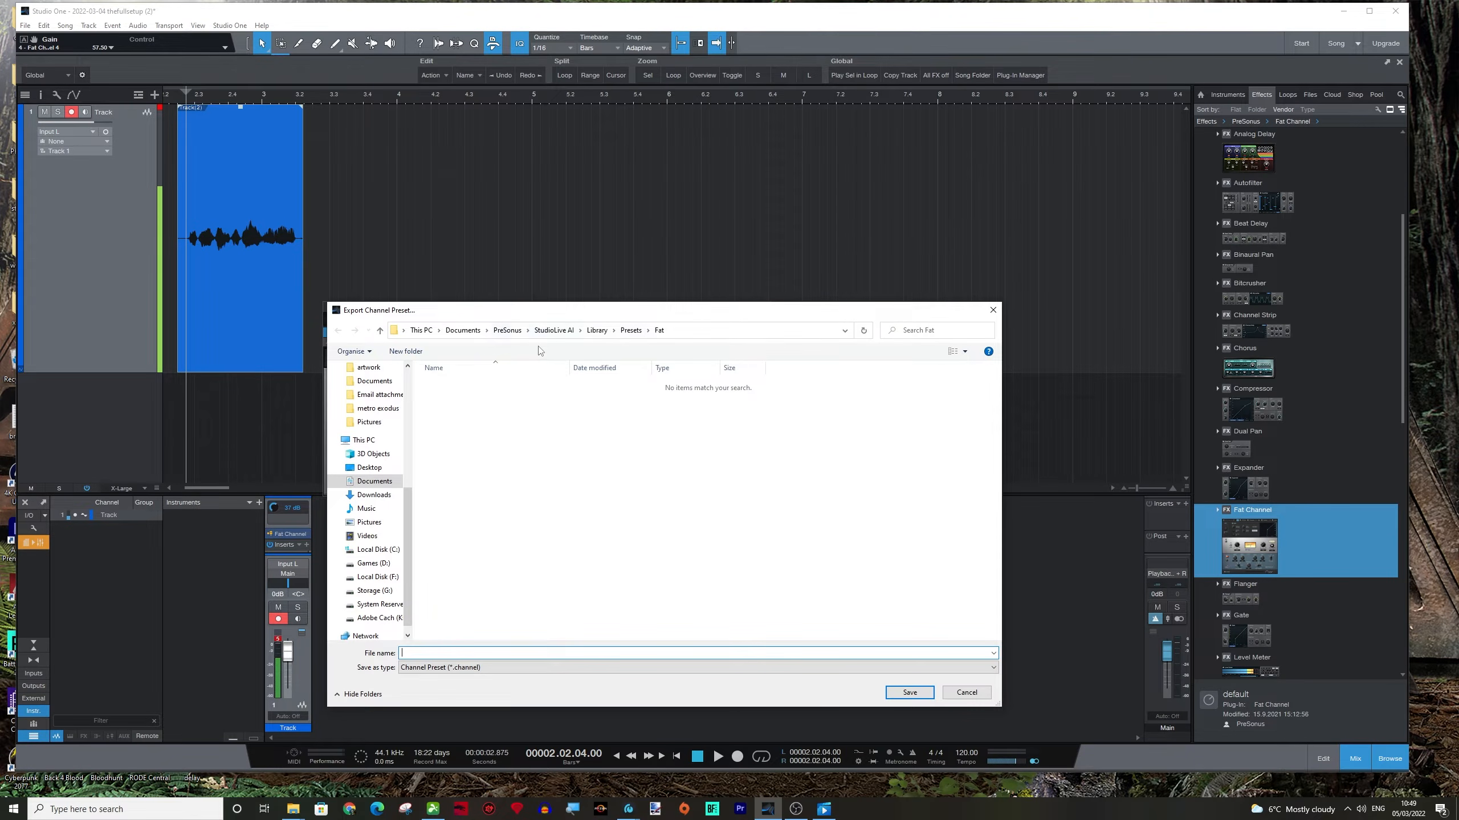
left_click(509, 332)
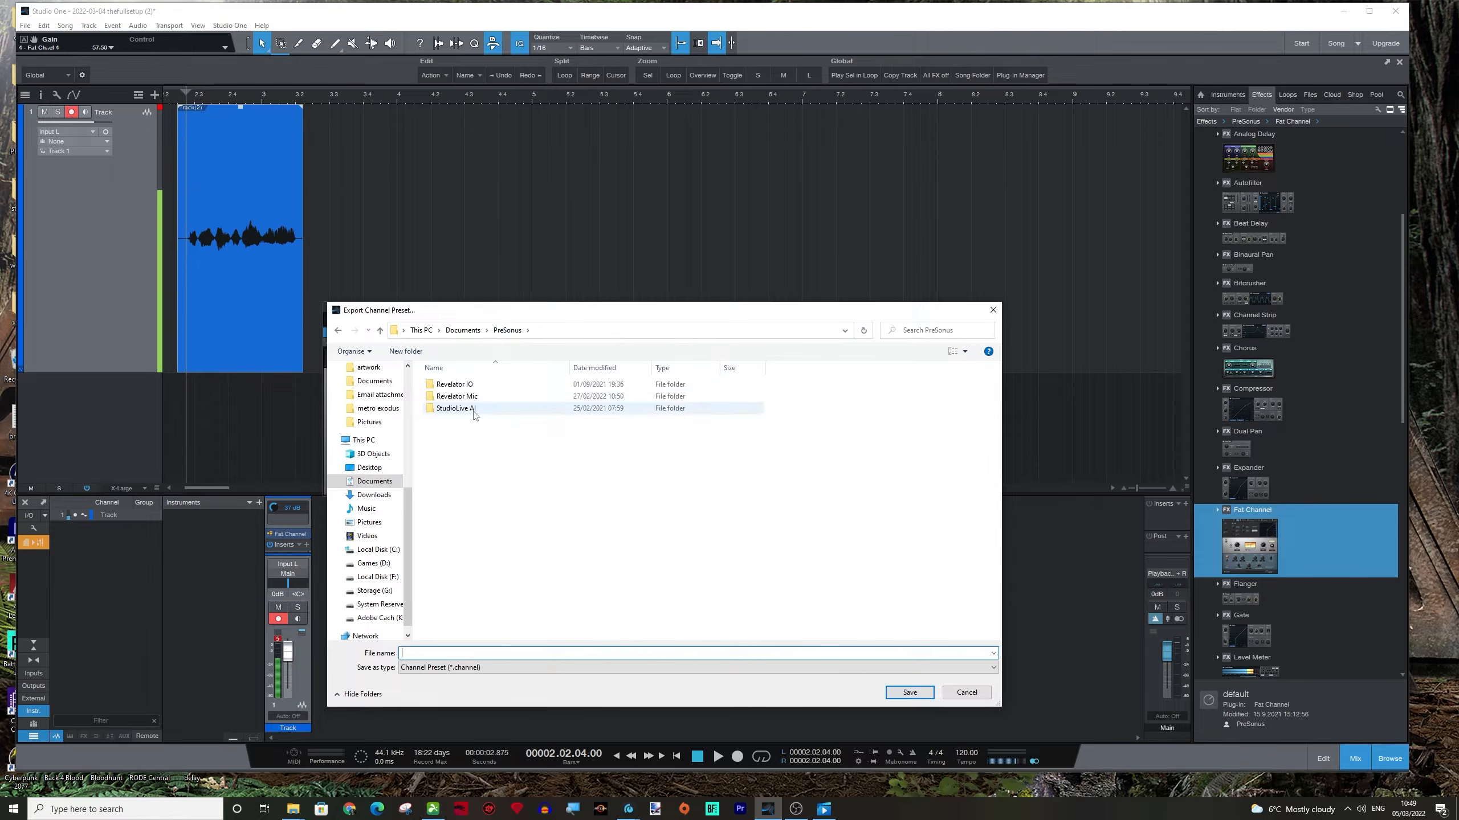
double_click(449, 396)
double_click(449, 398)
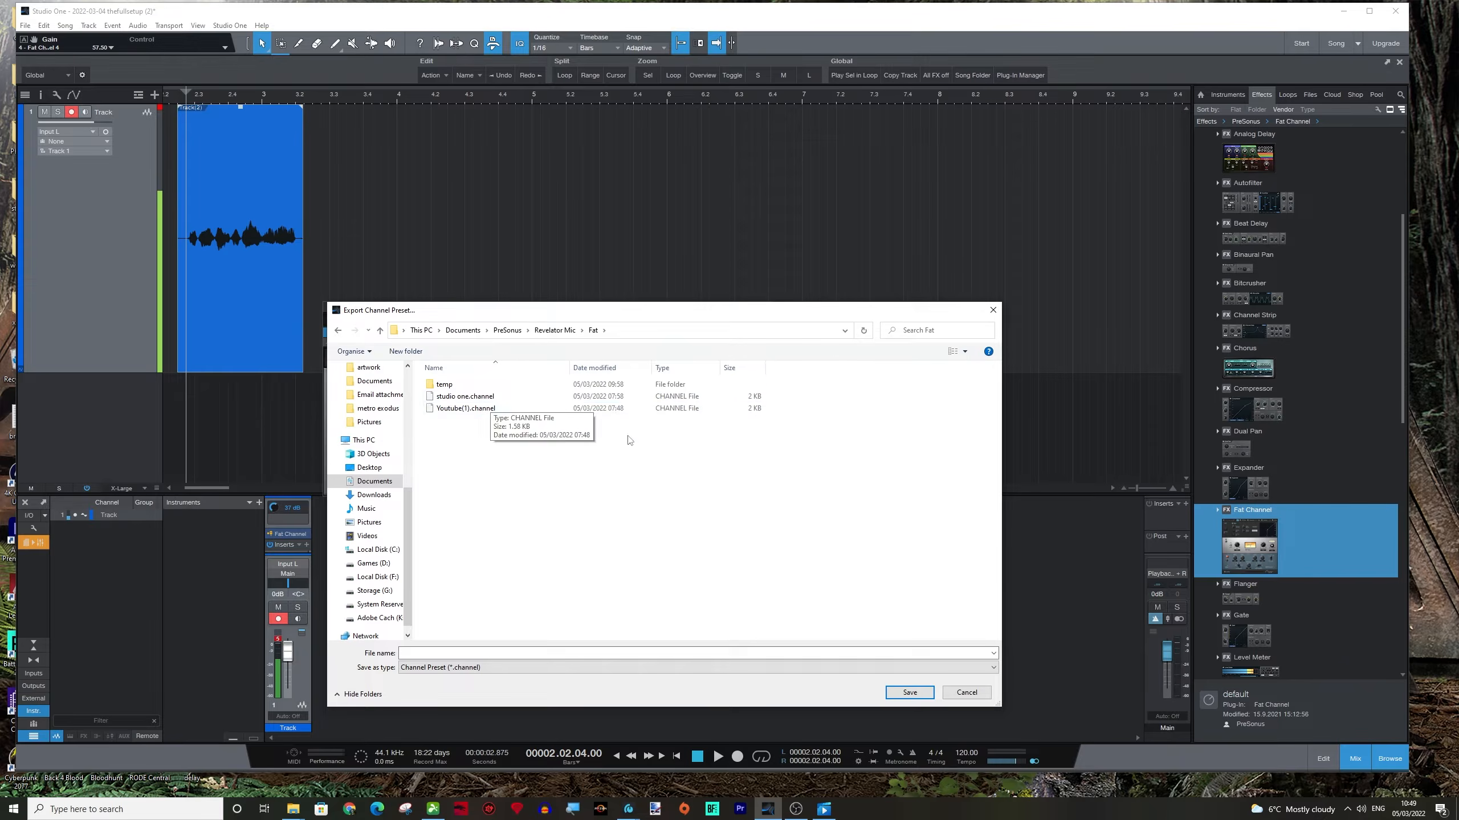
left_click(966, 692)
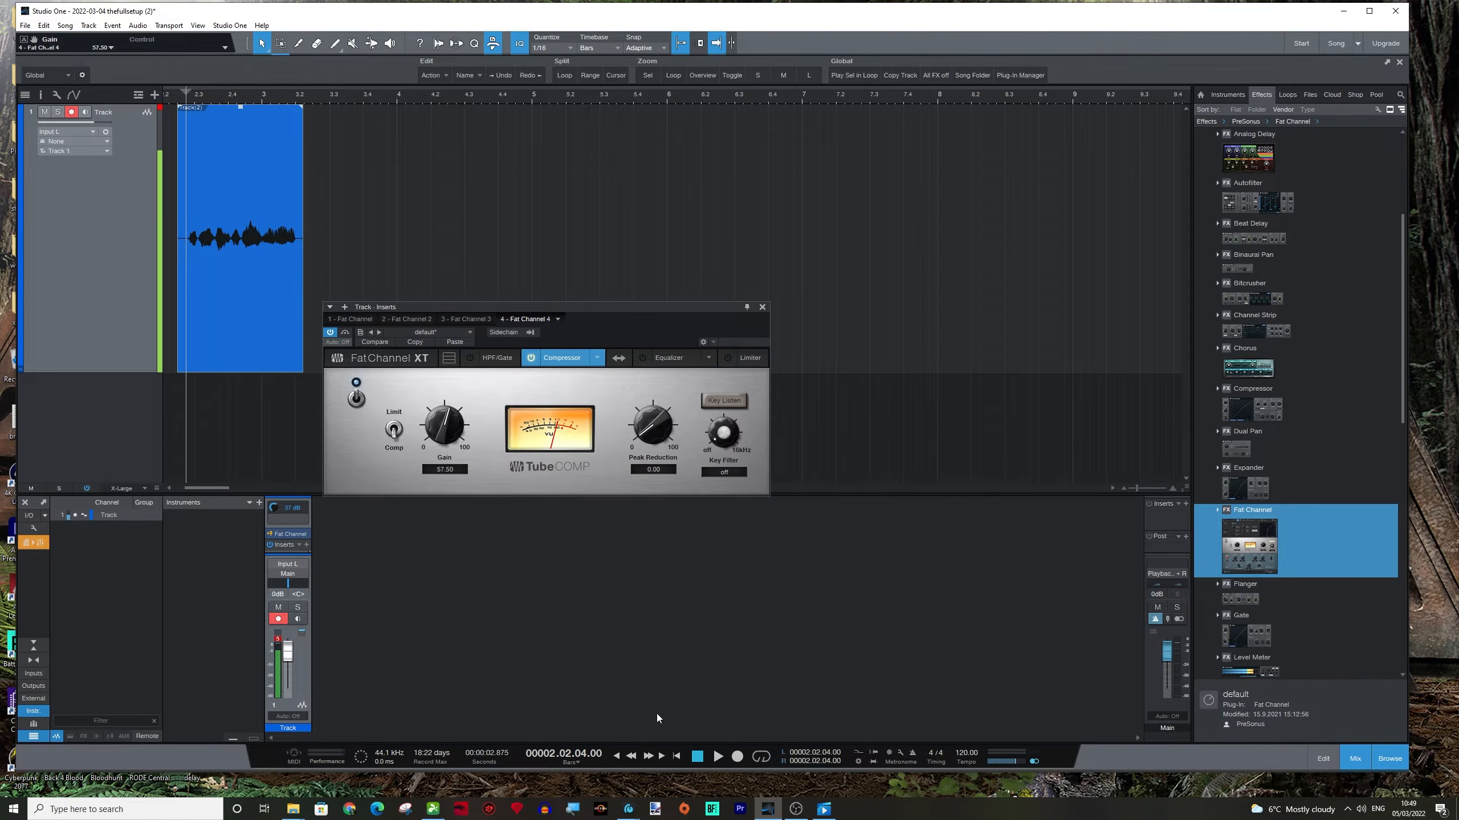
Step: Switch to the Revelator Dynamic mixer and transfer the local preset "studio one" to device preset slot 2
mouse_move(628, 807)
left_click(645, 764)
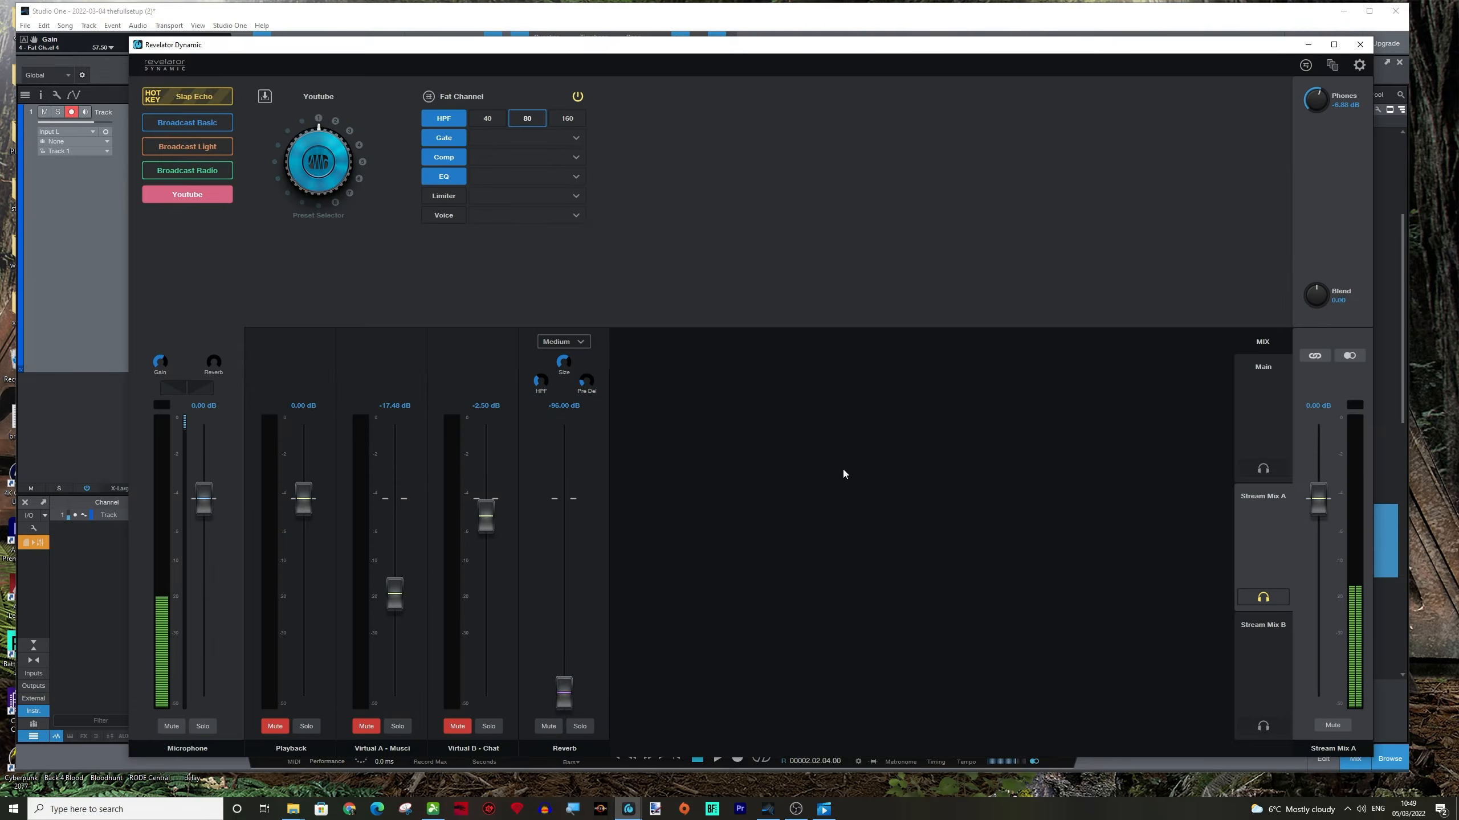
left_click(1347, 809)
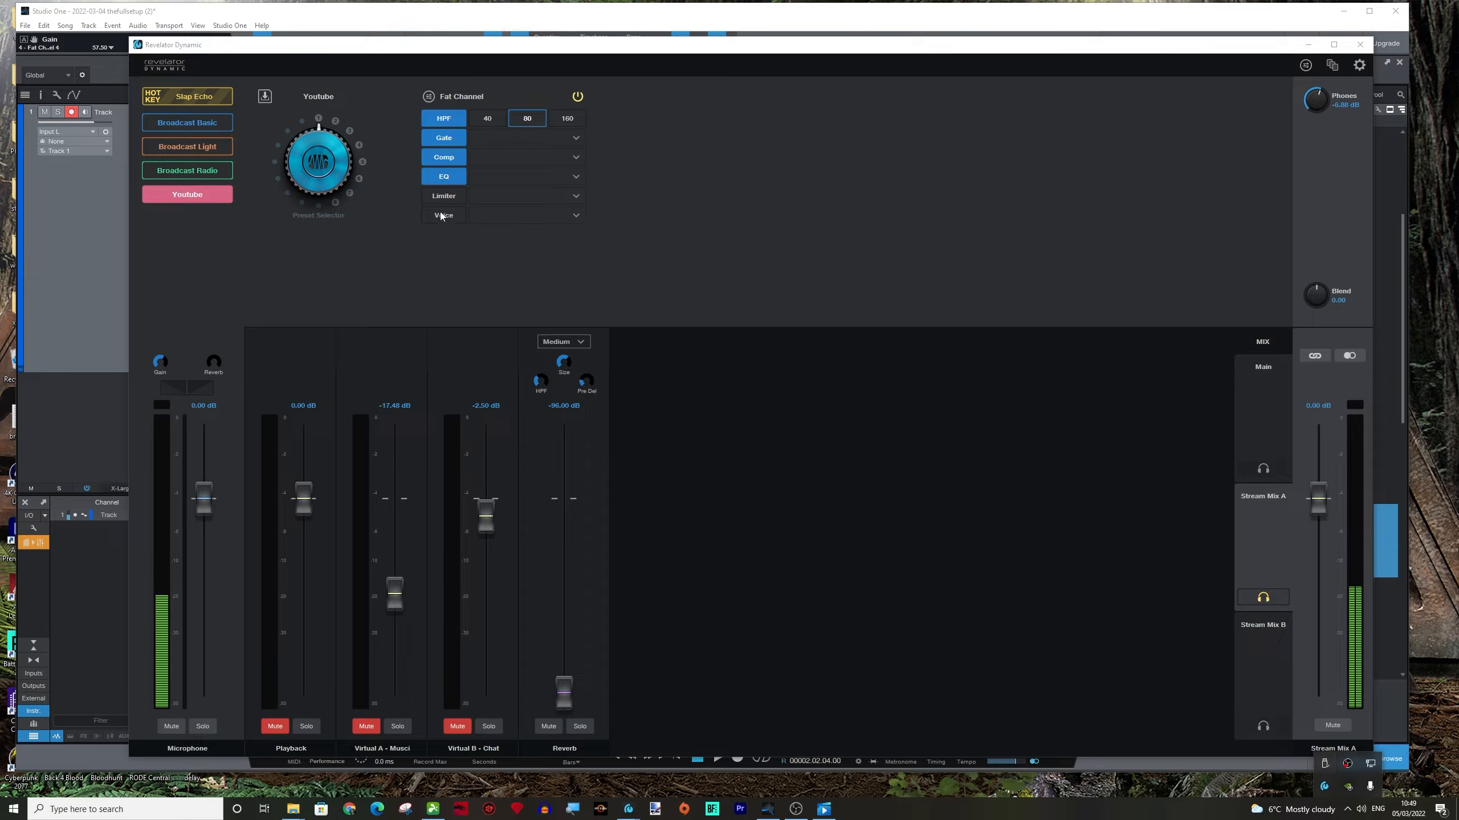
left_click(264, 96)
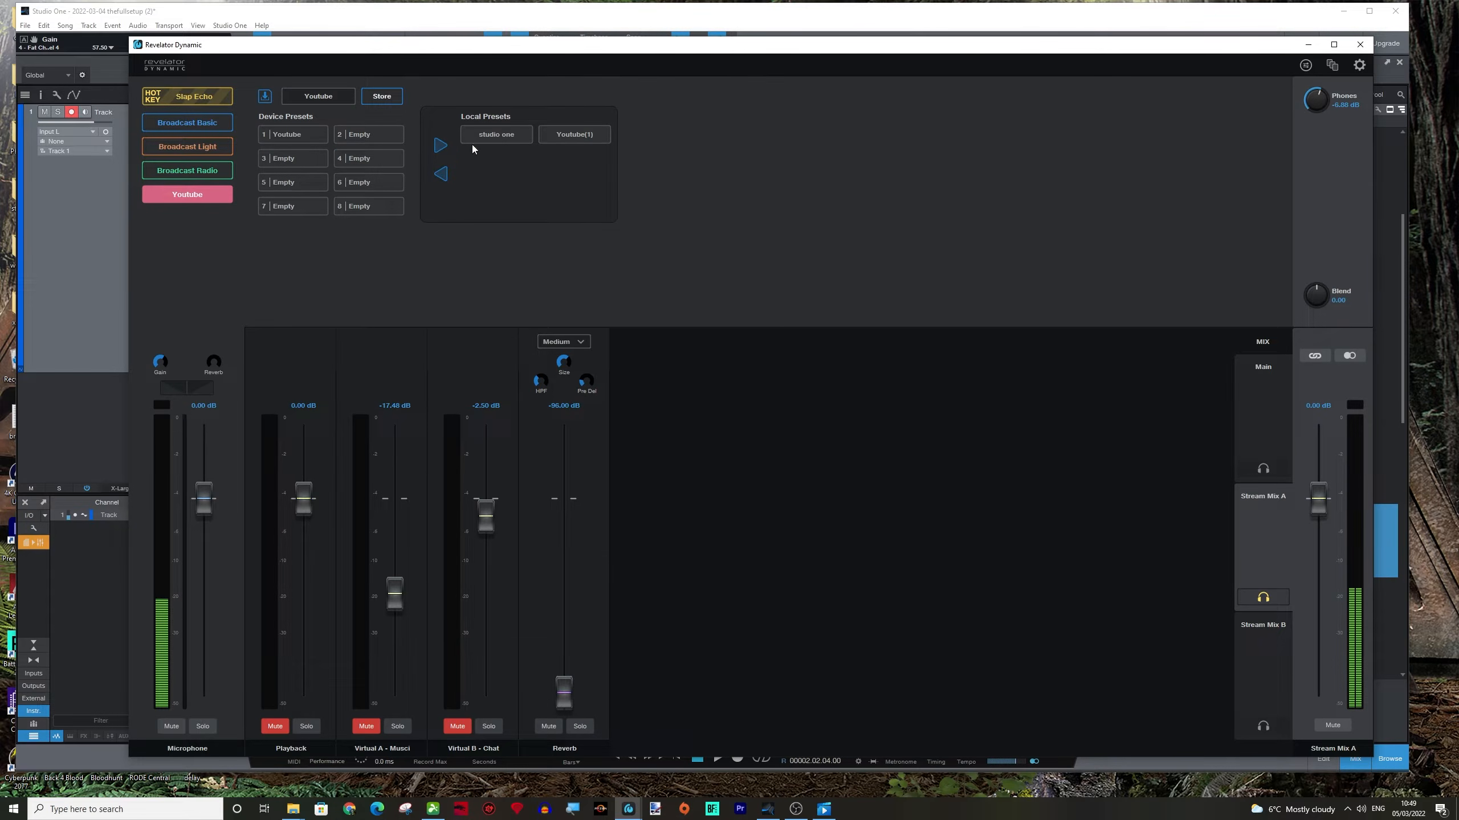
left_click(445, 175)
left_click(365, 132)
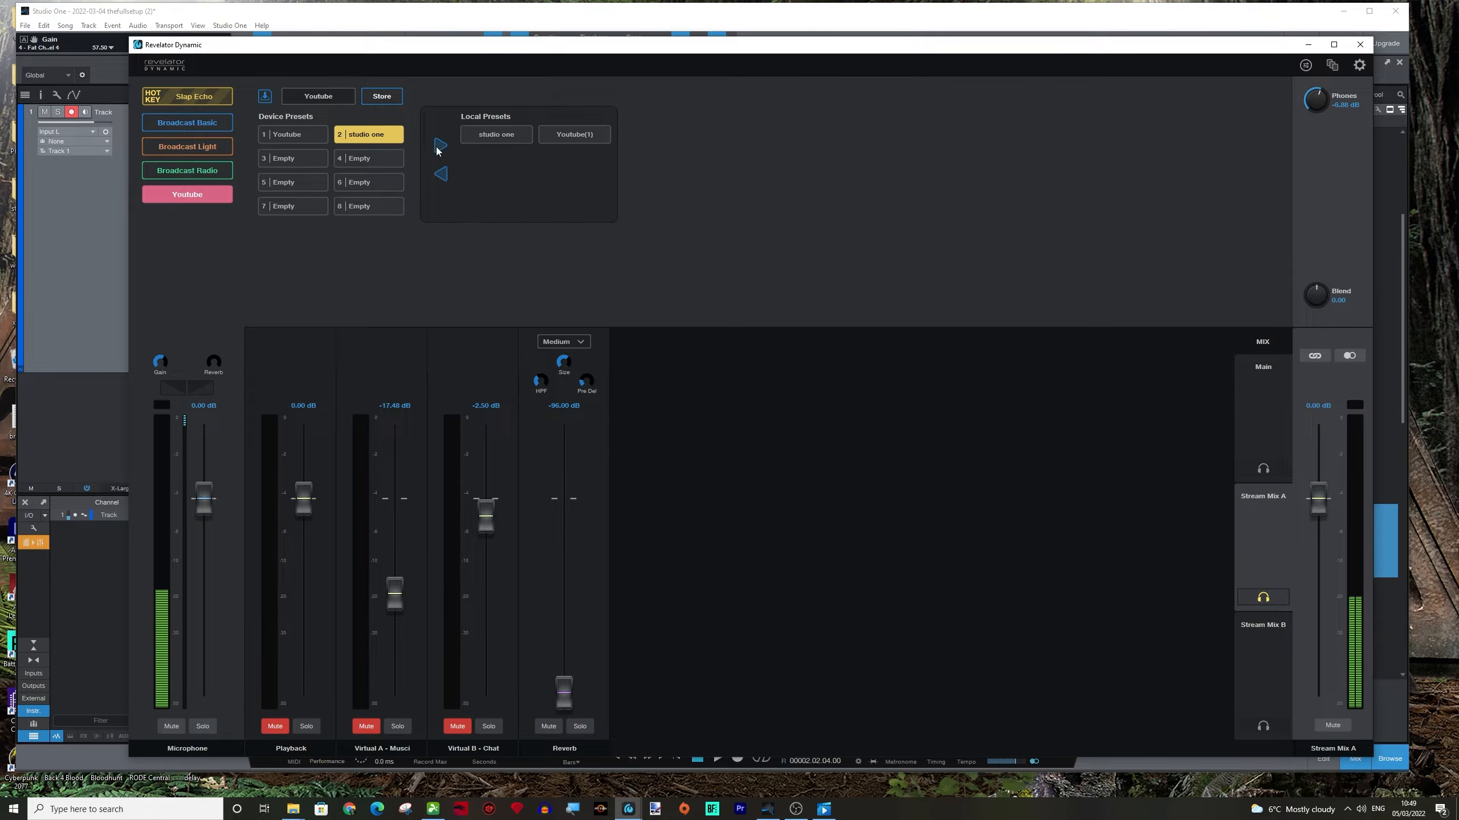
Step: Copy the slot 2 preset back to the local presets and delete it from the device
left_click(440, 145)
left_click(390, 133)
right_click(389, 133)
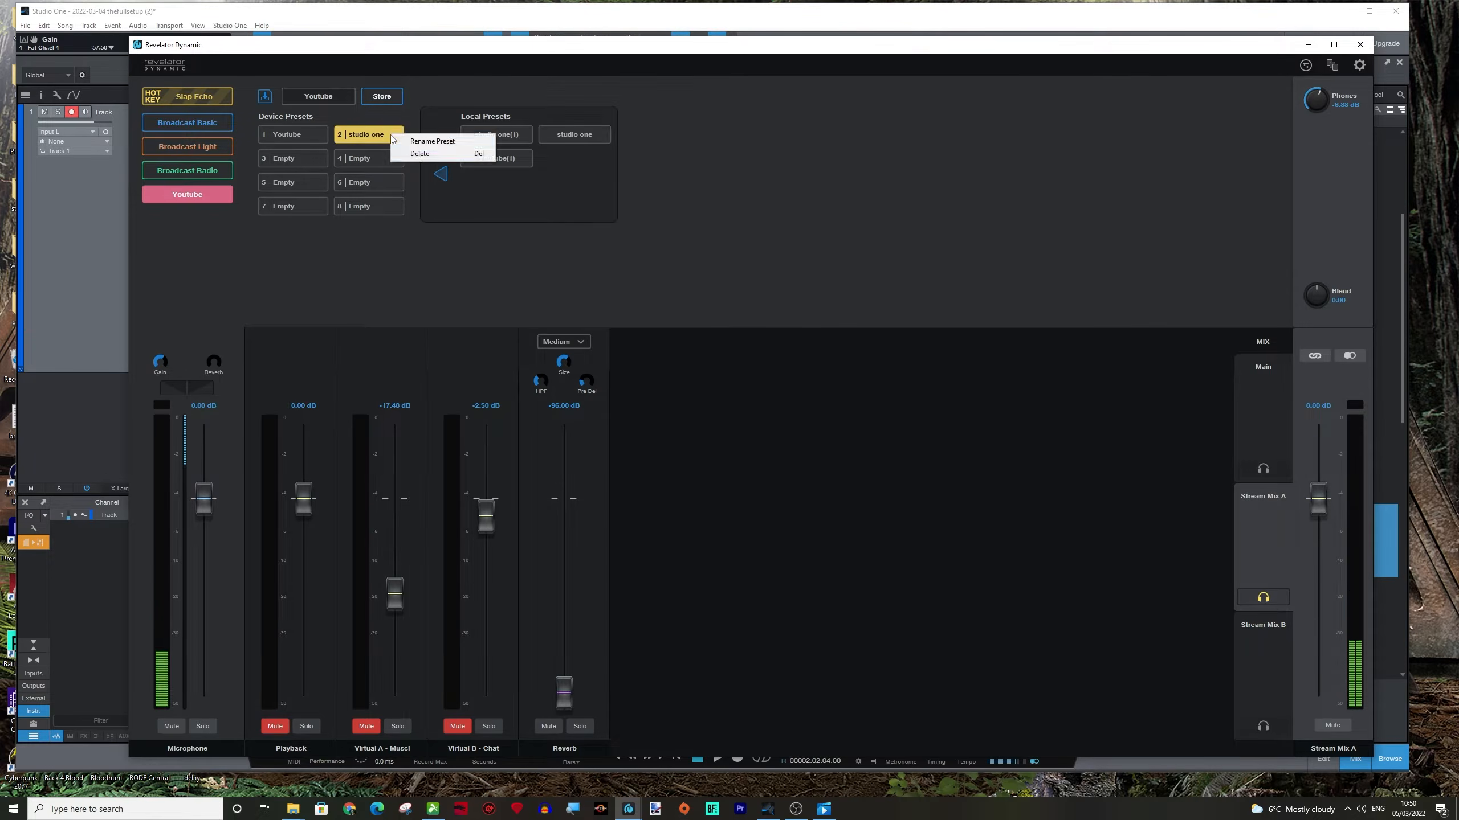
left_click(462, 154)
left_click(775, 403)
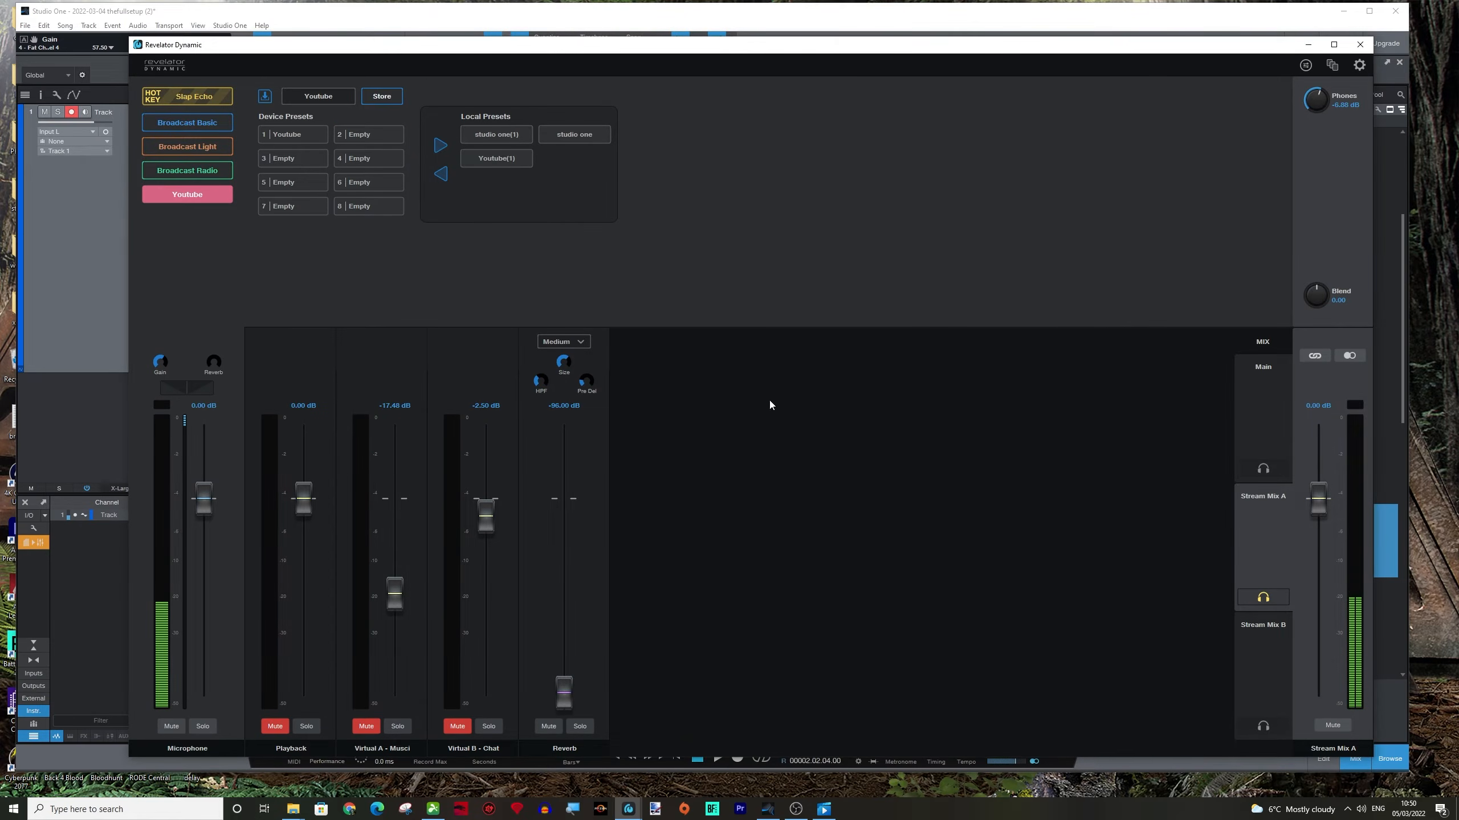
Step: Examine the Youtube preset's detailed Fat Channel settings and the lists of device and local presets
left_click(1305, 66)
left_click(1305, 66)
left_click(261, 97)
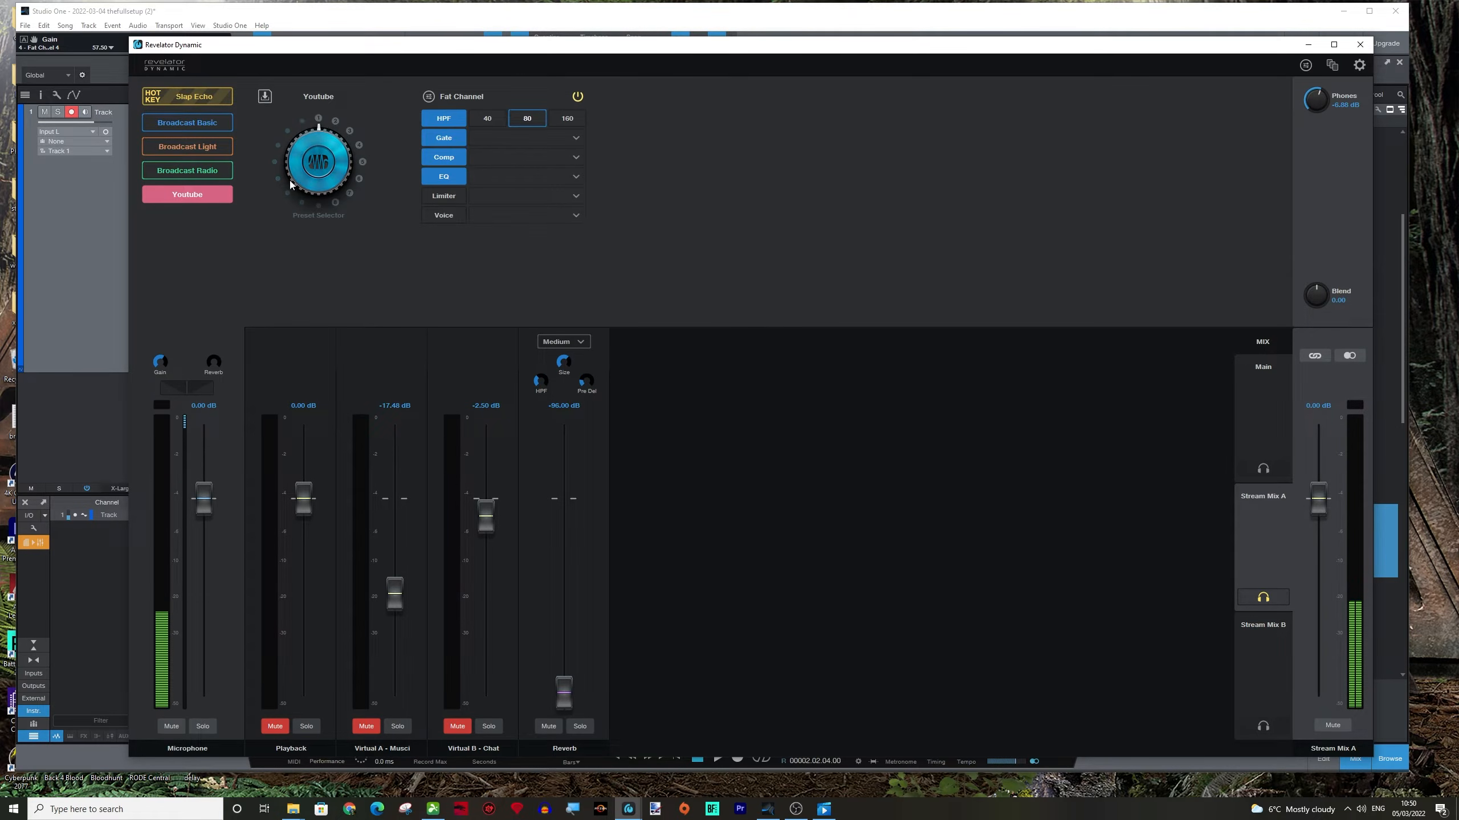
left_click(1307, 68)
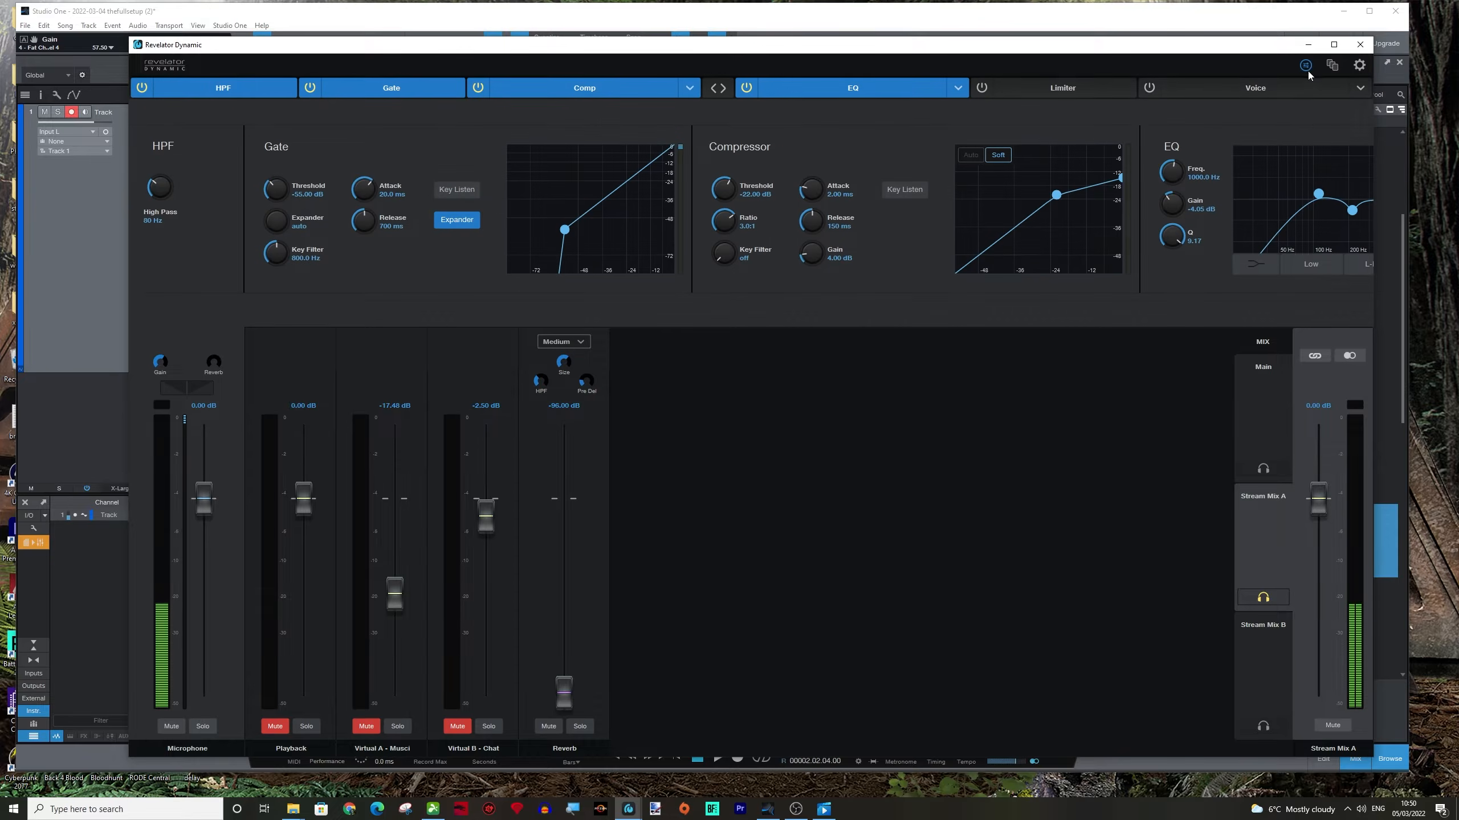
left_click(1307, 66)
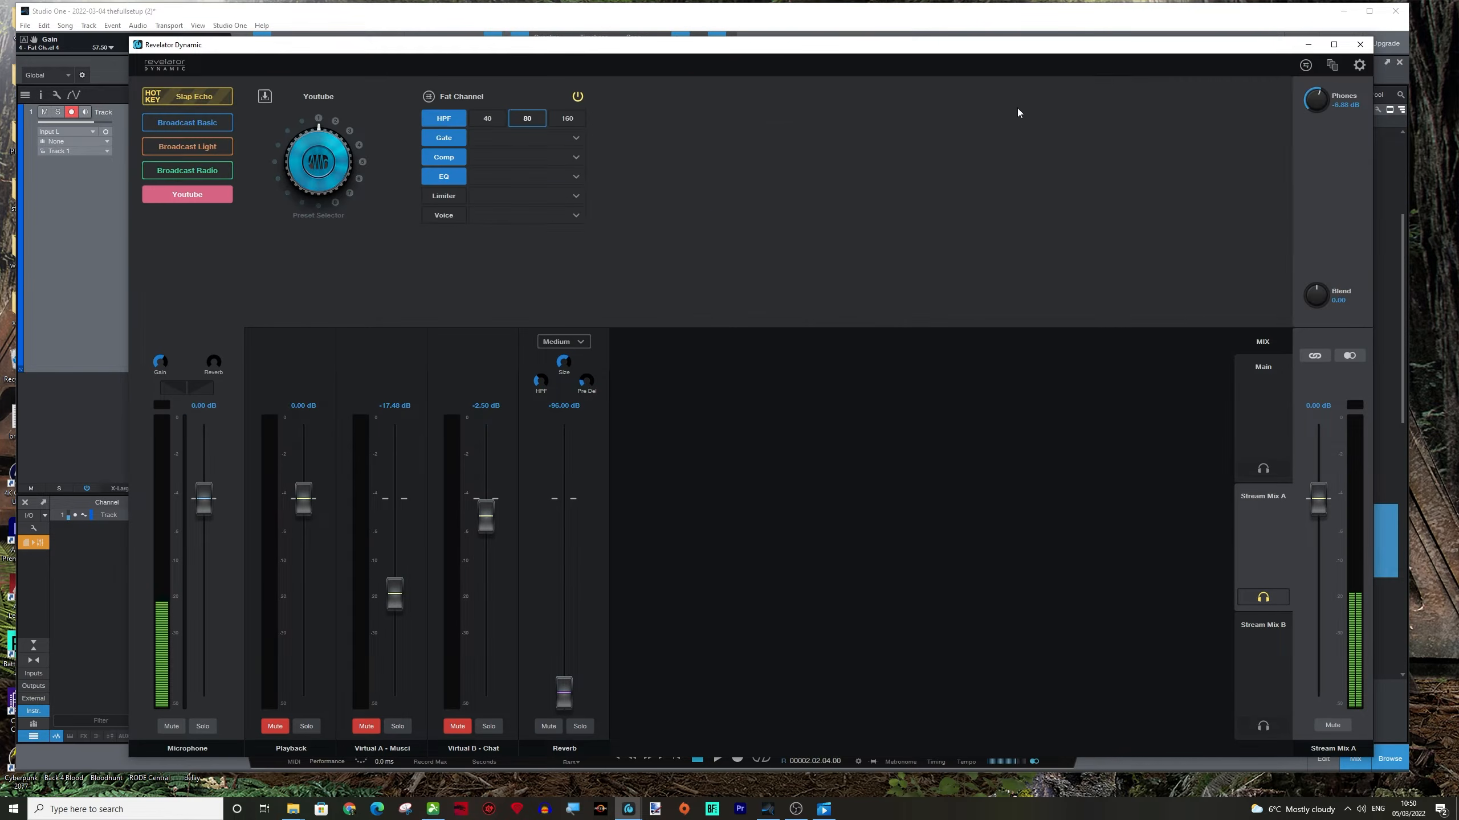
left_click(264, 96)
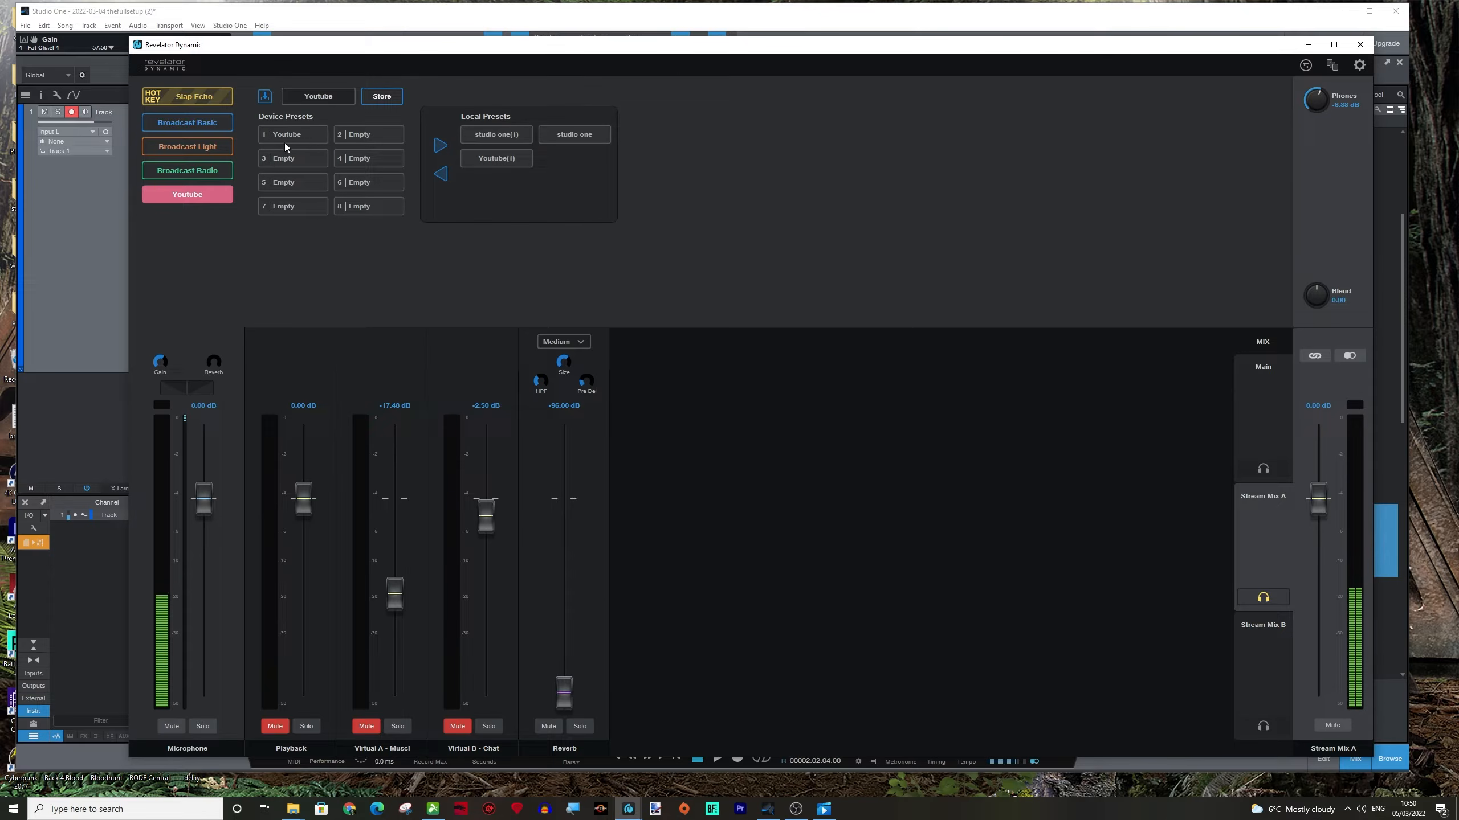
left_click(1305, 65)
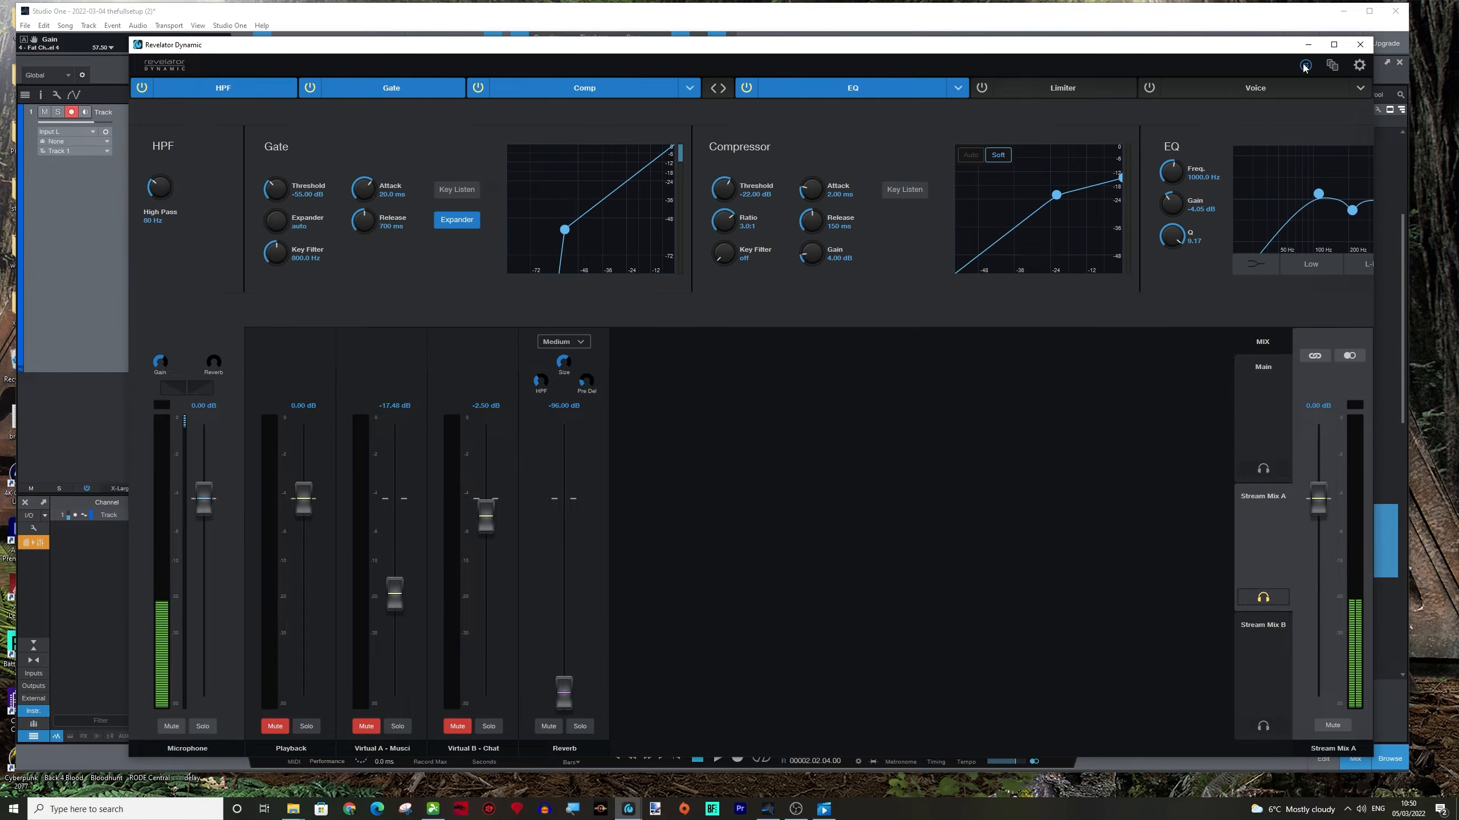
left_click(1304, 65)
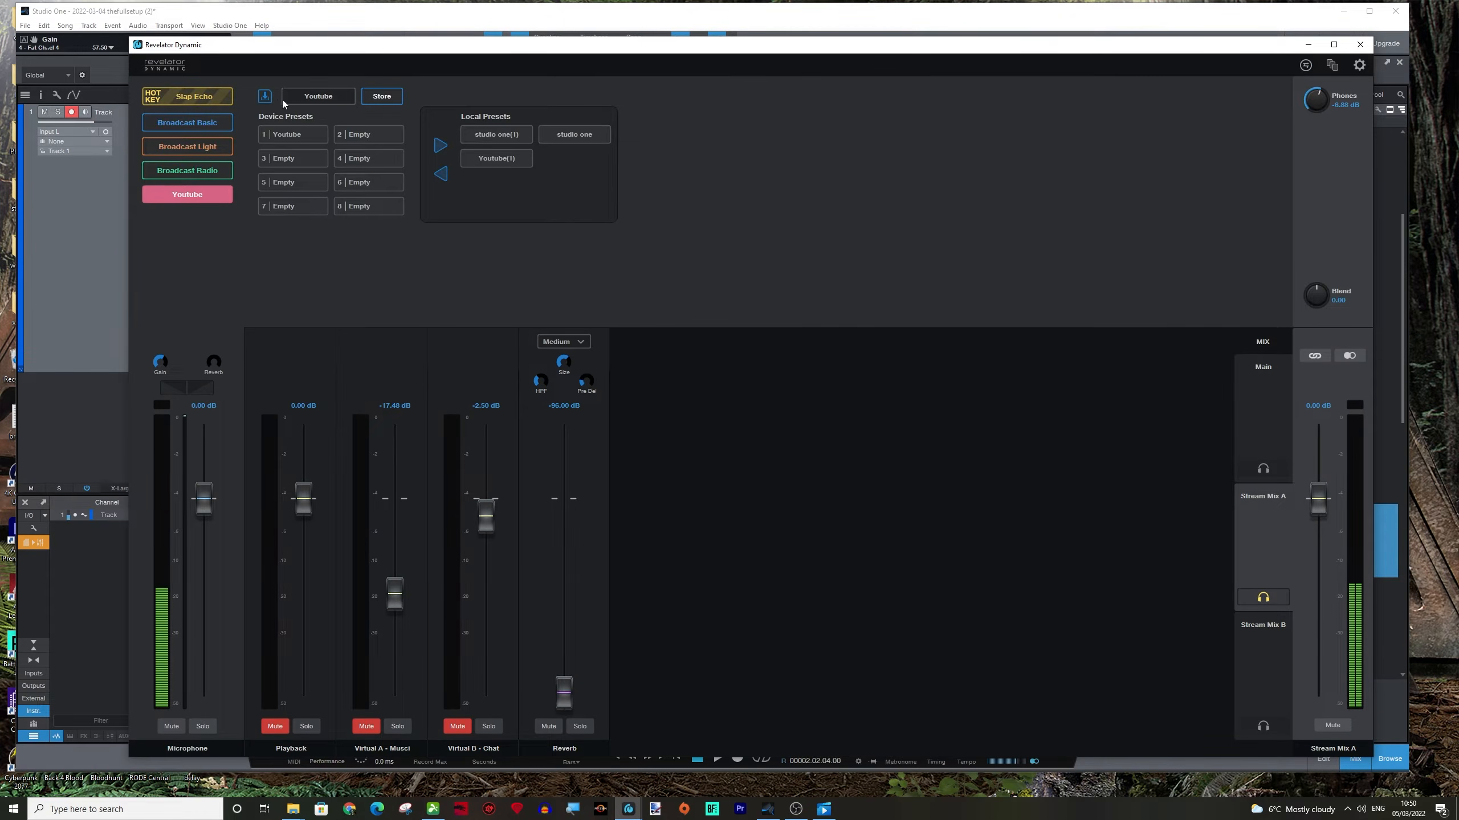
Step: Select empty preset slot 2, change its Fat Channel EQ to the Passive model and enable the EQ
left_click(264, 98)
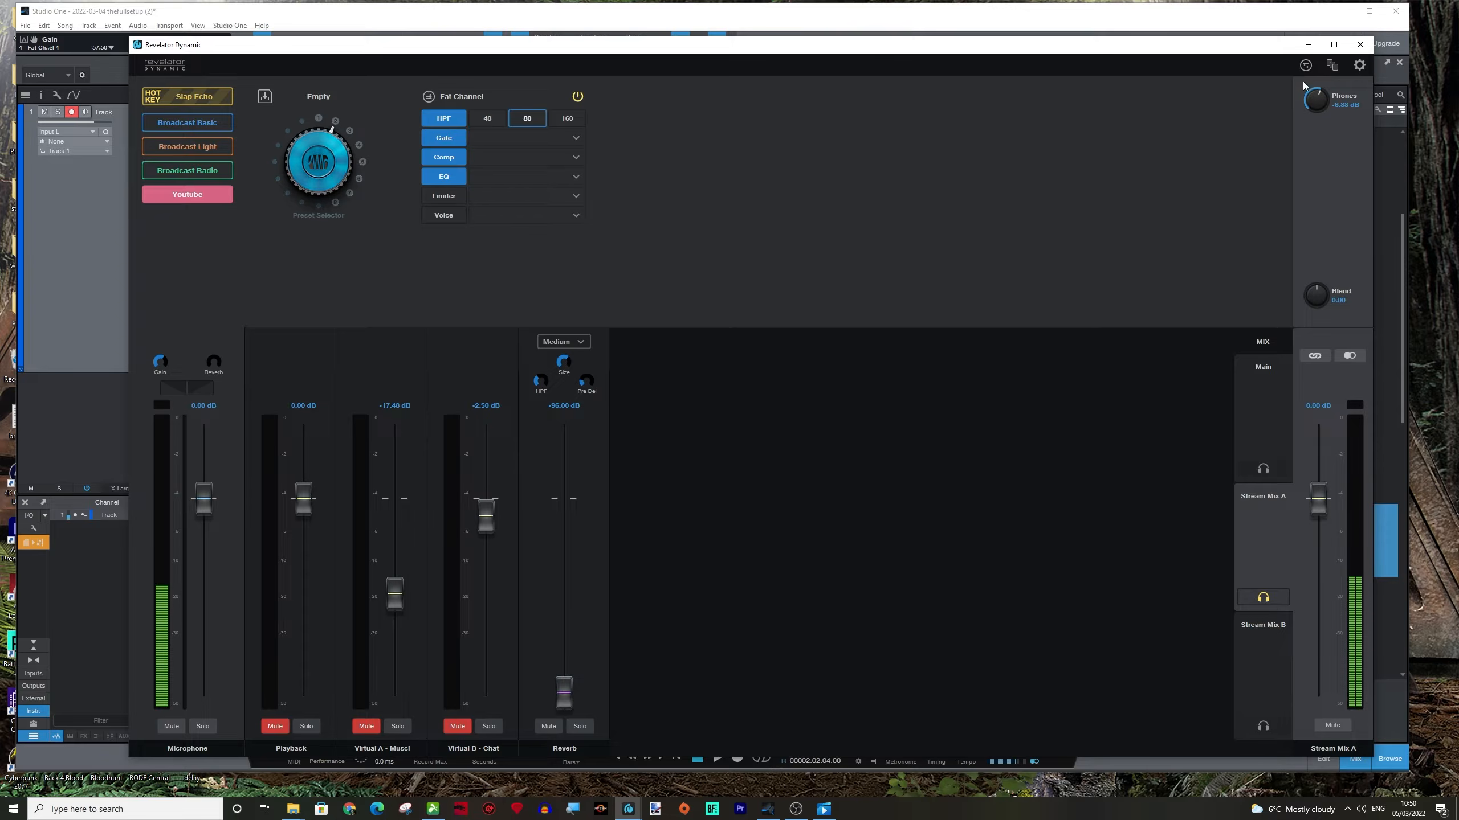
left_click(1306, 65)
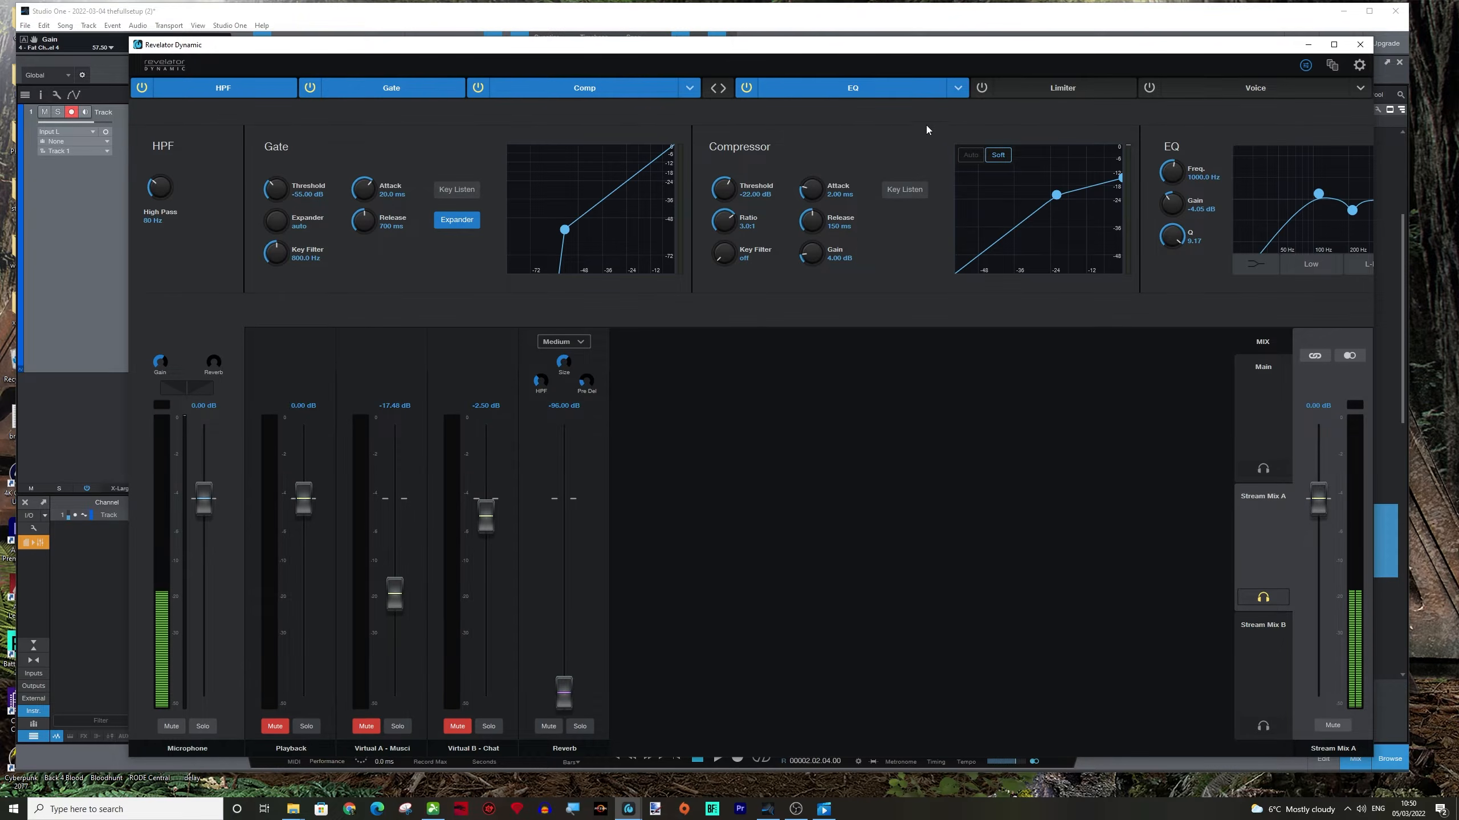
left_click(962, 92)
left_click(964, 121)
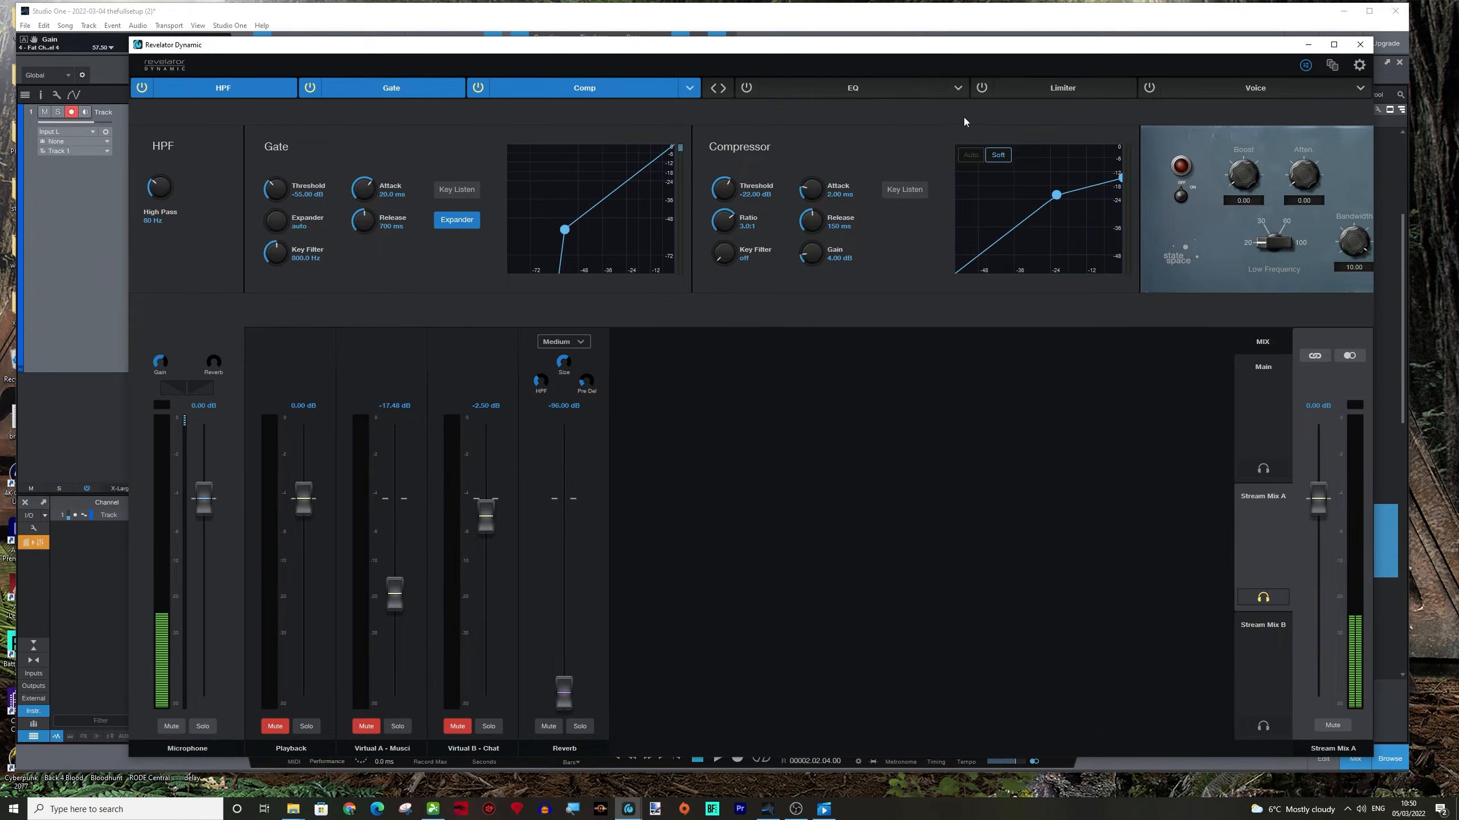
left_click(746, 91)
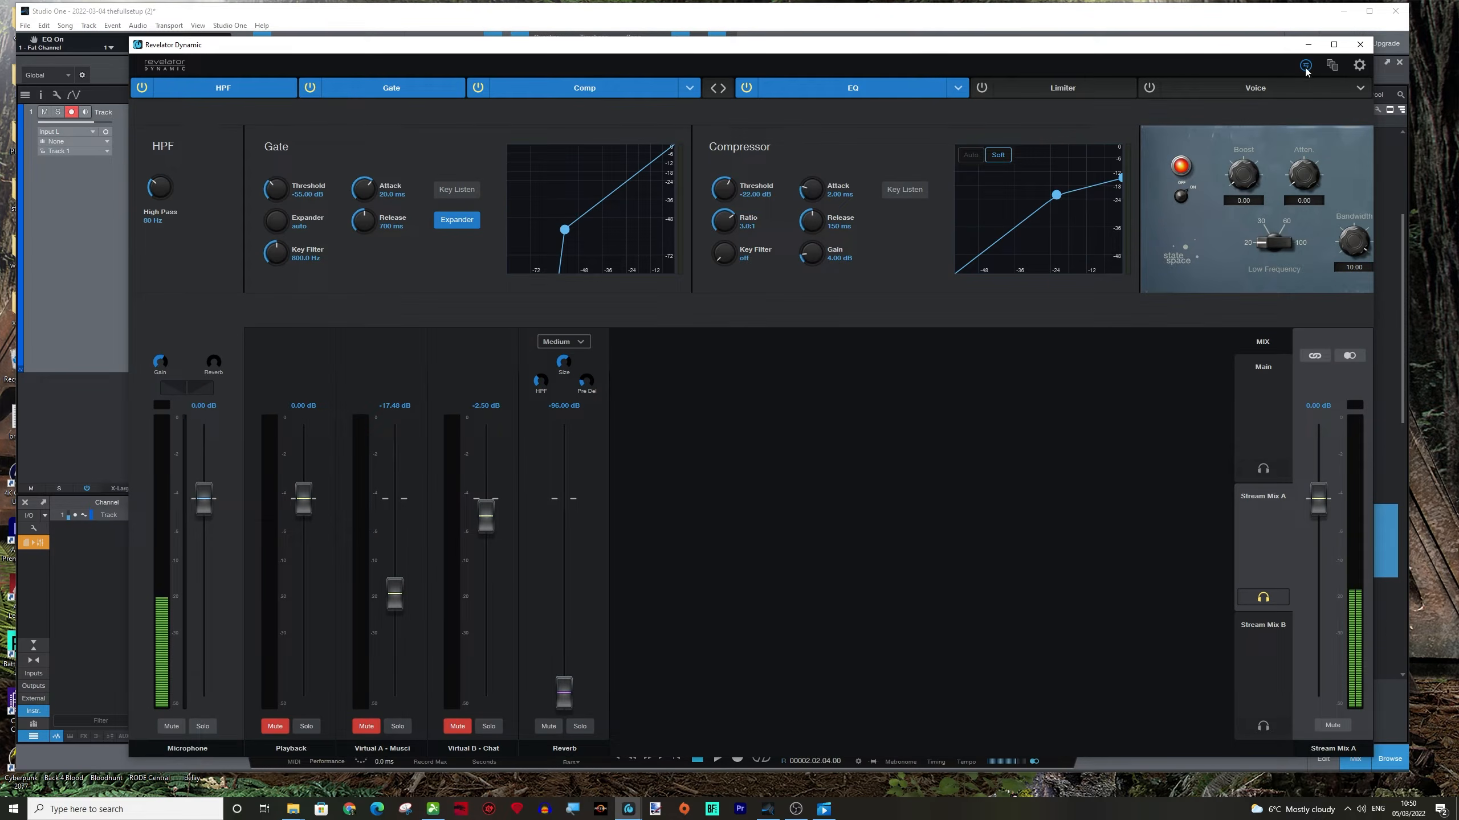
Step: Change the EQ model to Standard, enable the EQ and return to the preset overview
left_click(964, 91)
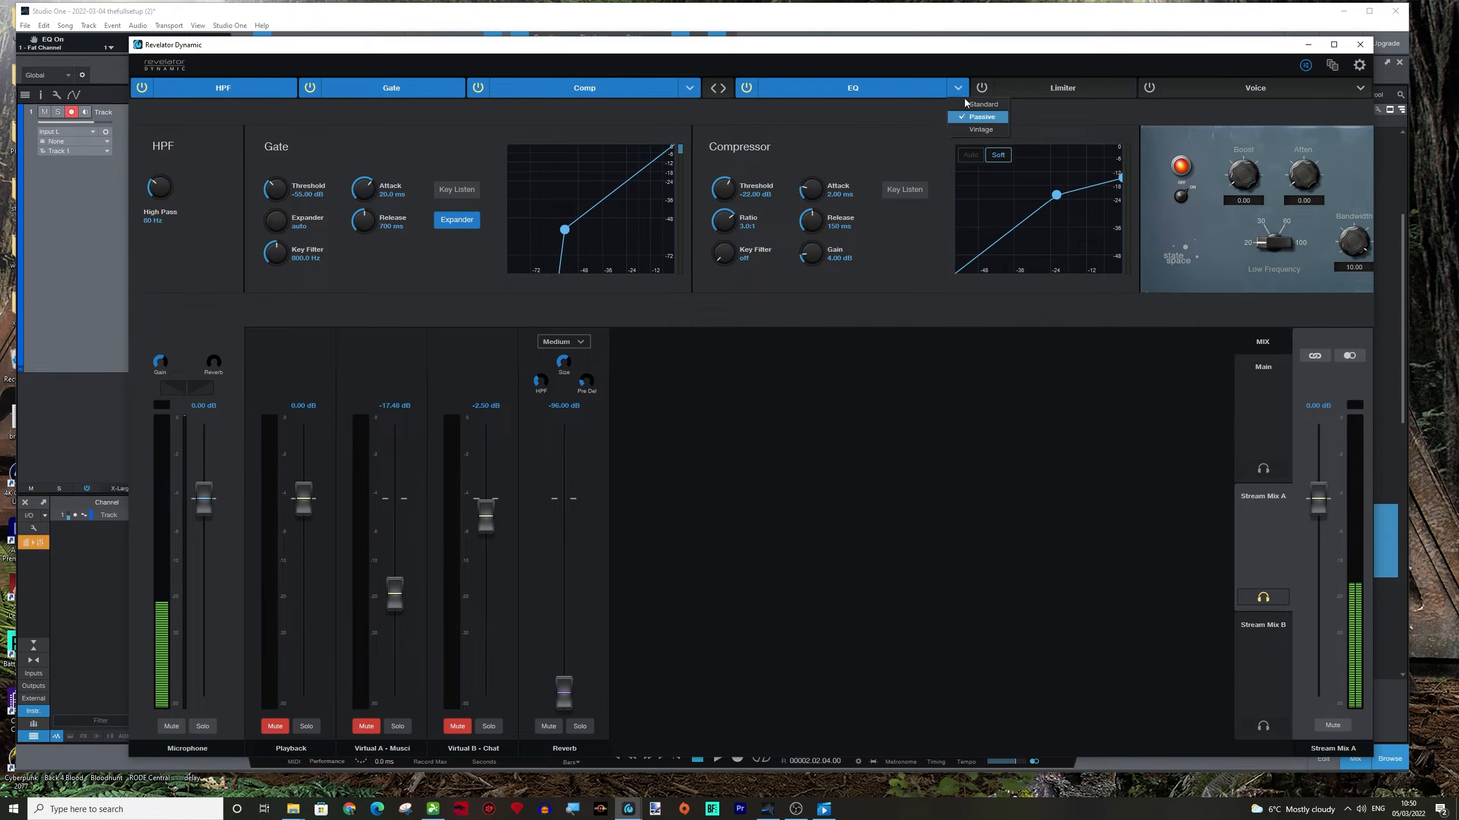
left_click(967, 105)
left_click(881, 91)
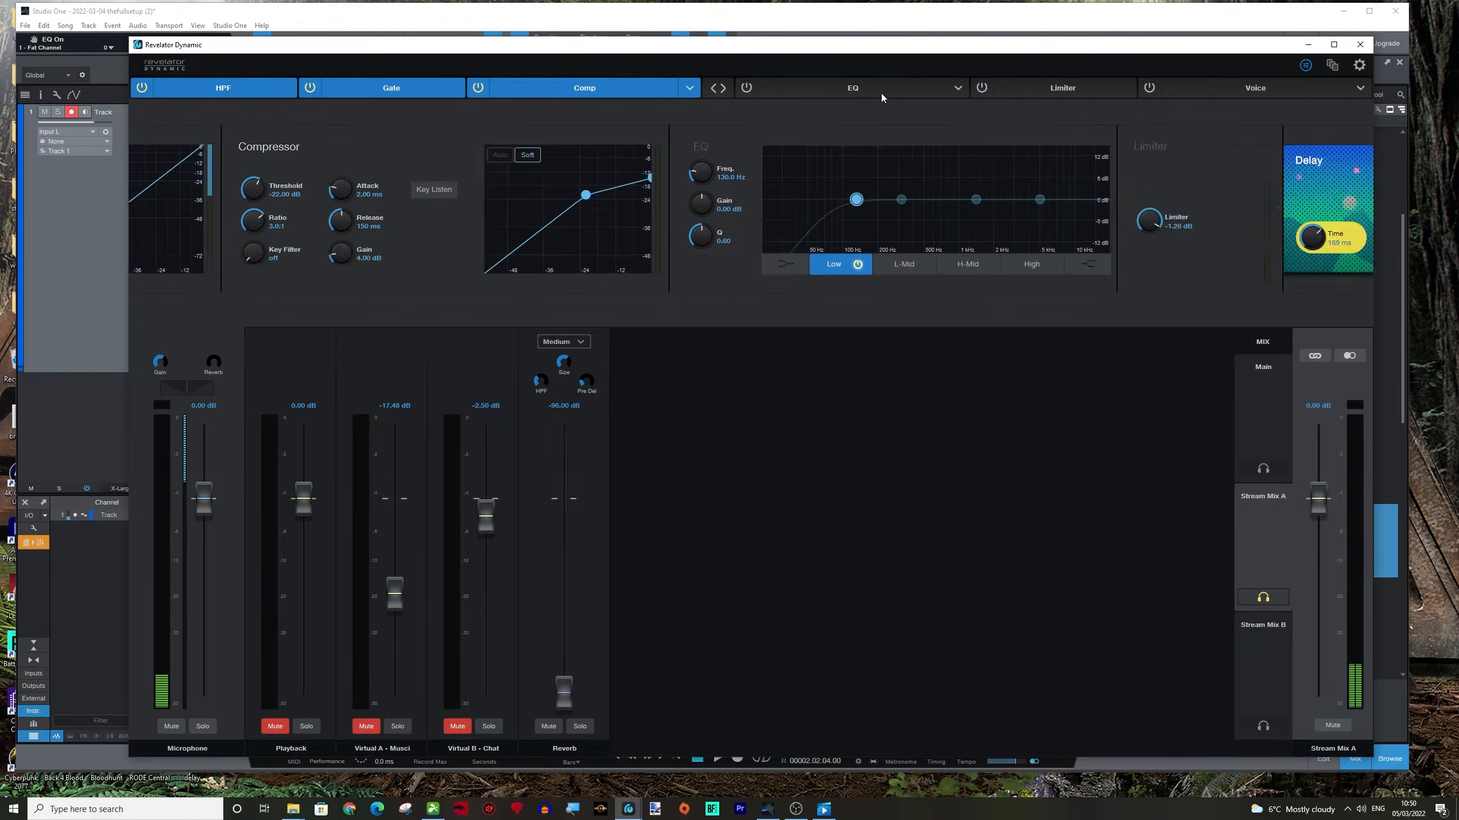
left_click(747, 84)
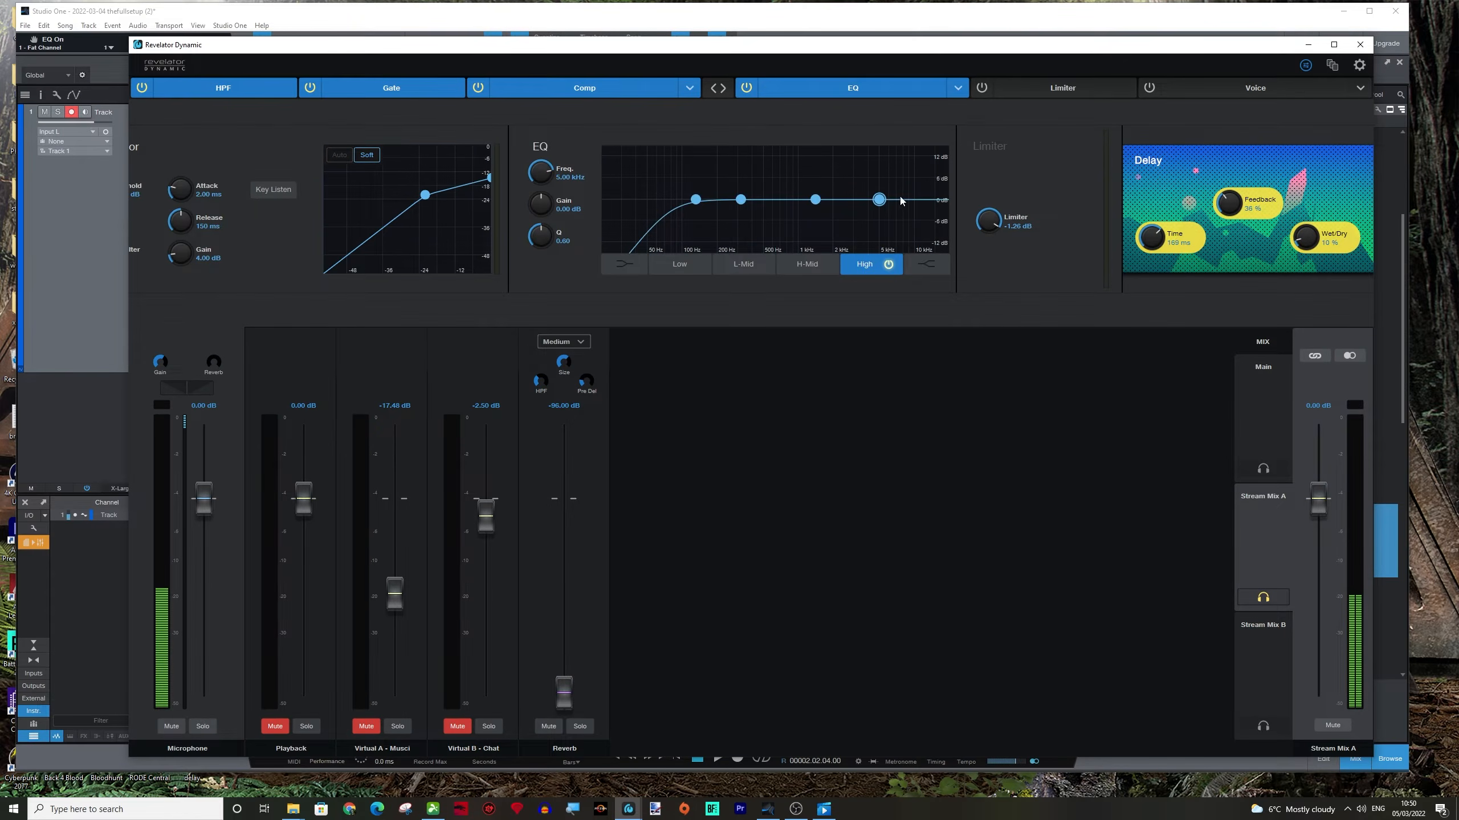
left_click(1306, 65)
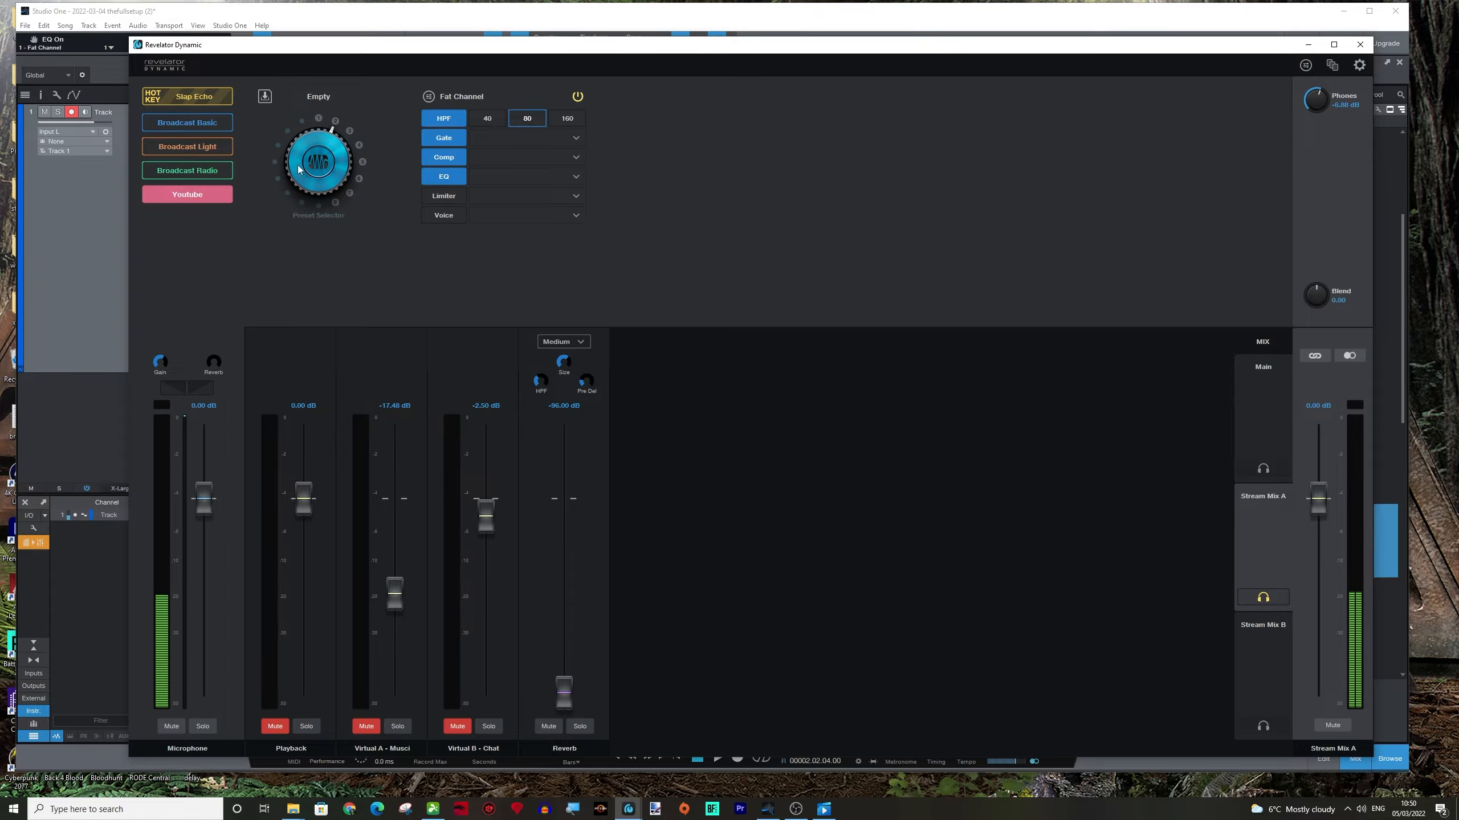
Step: Set the preset selector to the Youtube preset and check its Fat Channel settings
left_click_drag(301, 166, 300, 175)
left_click(1305, 66)
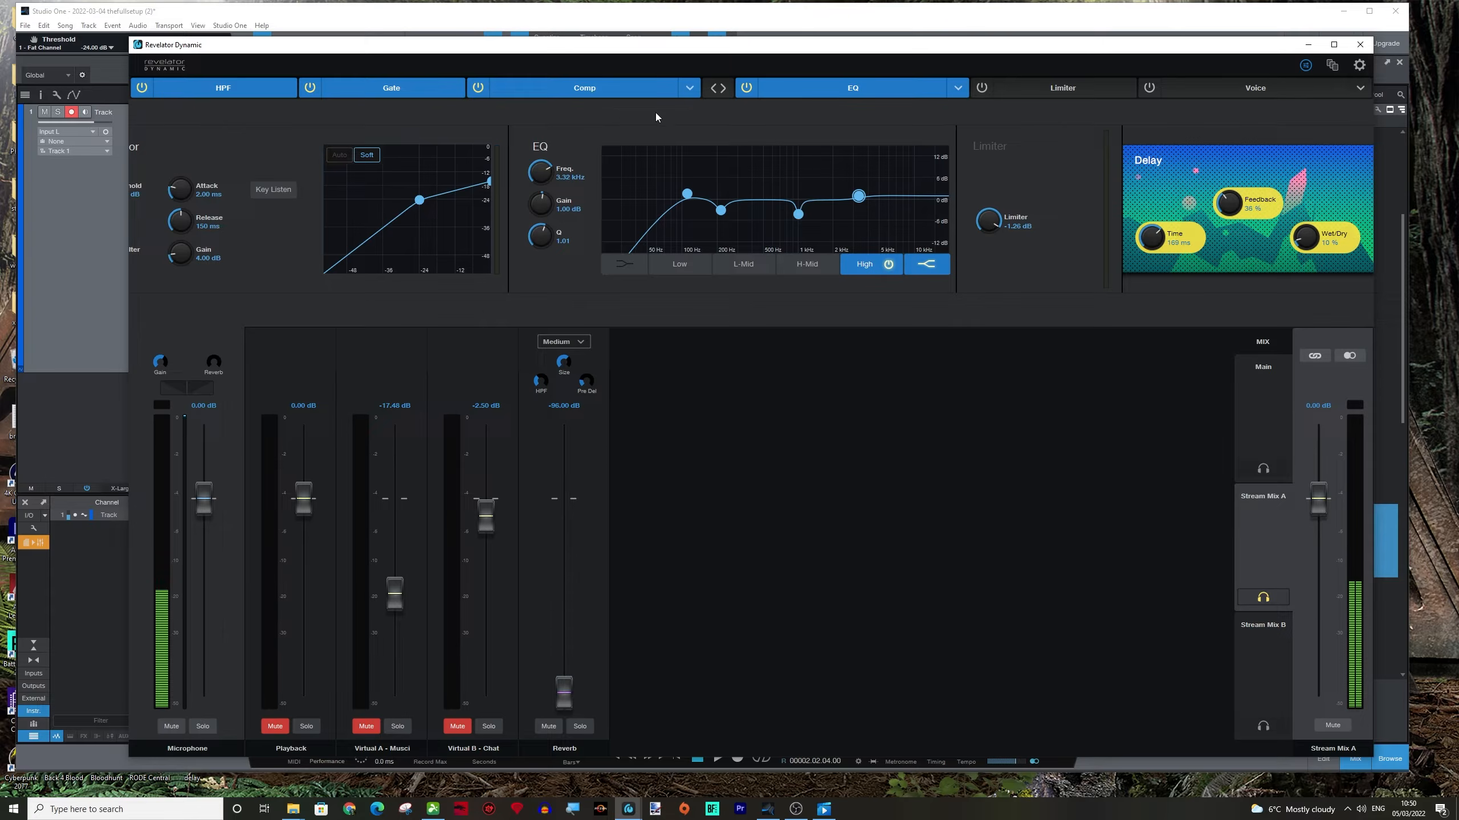
left_click(1307, 66)
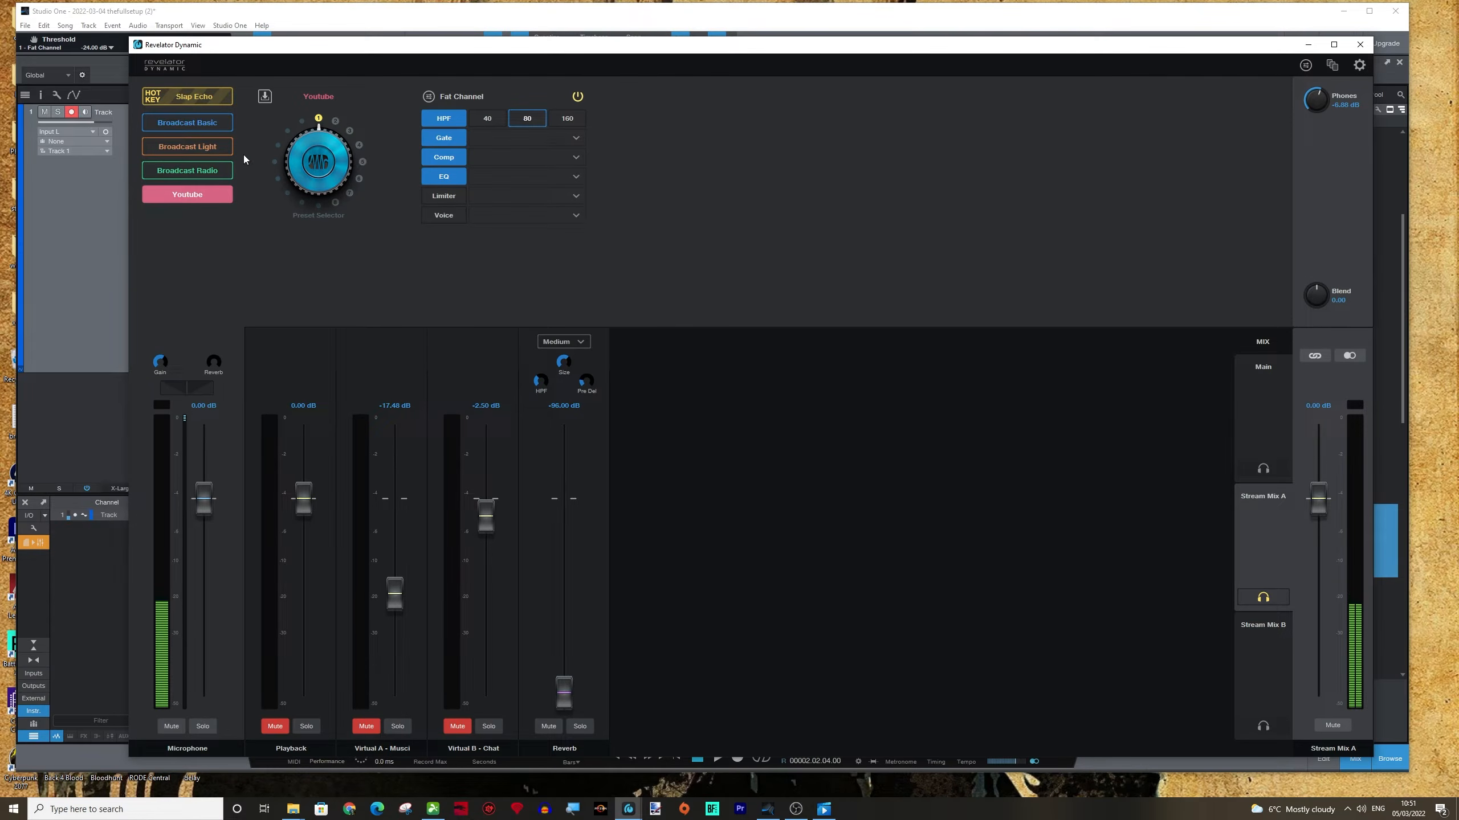
Step: Audition the Broadcast Basic, Broadcast Light and Broadcast Radio presets, ending on the Youtube preset
left_click(212, 122)
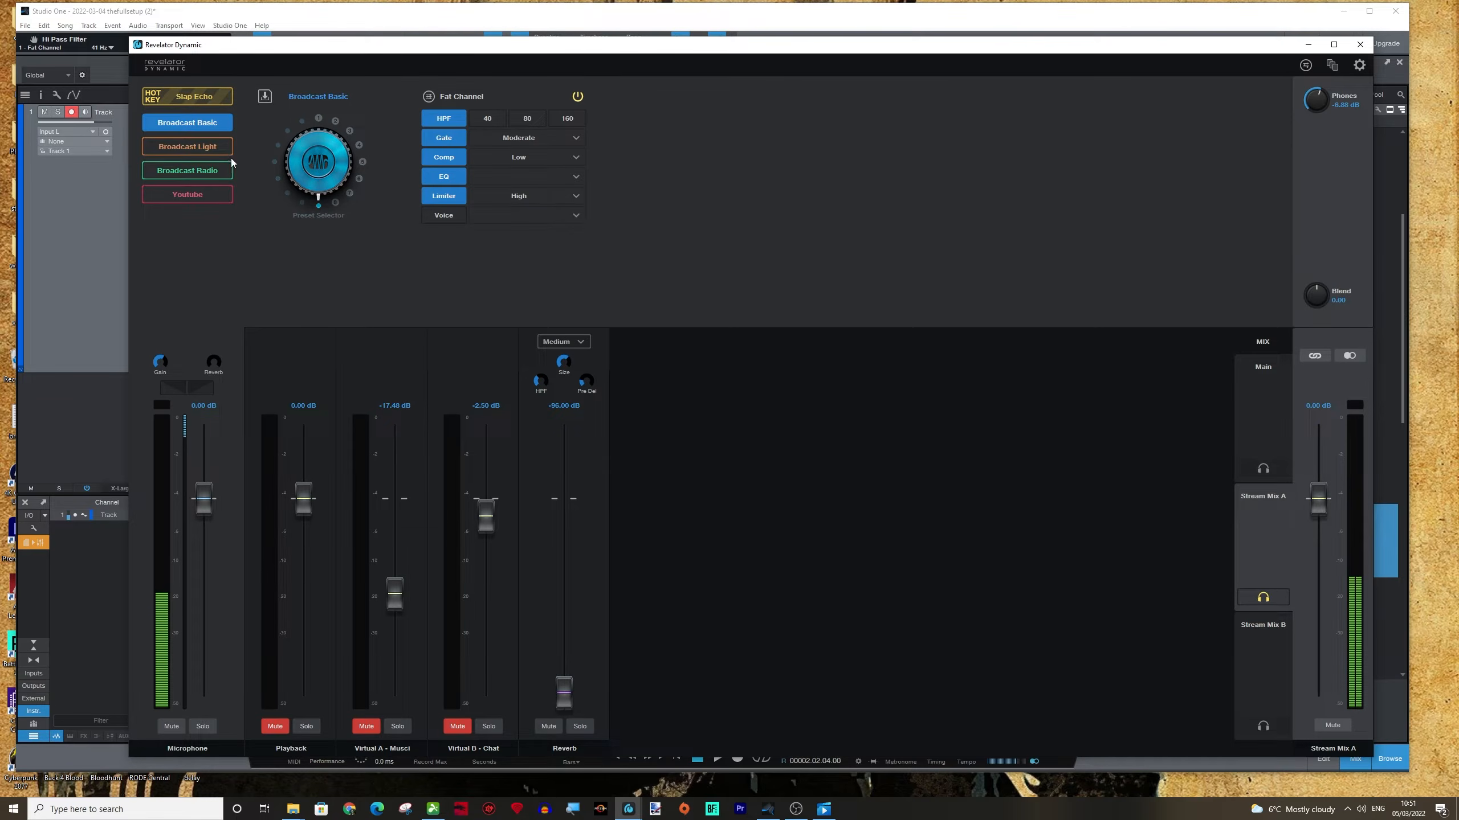
left_click(207, 148)
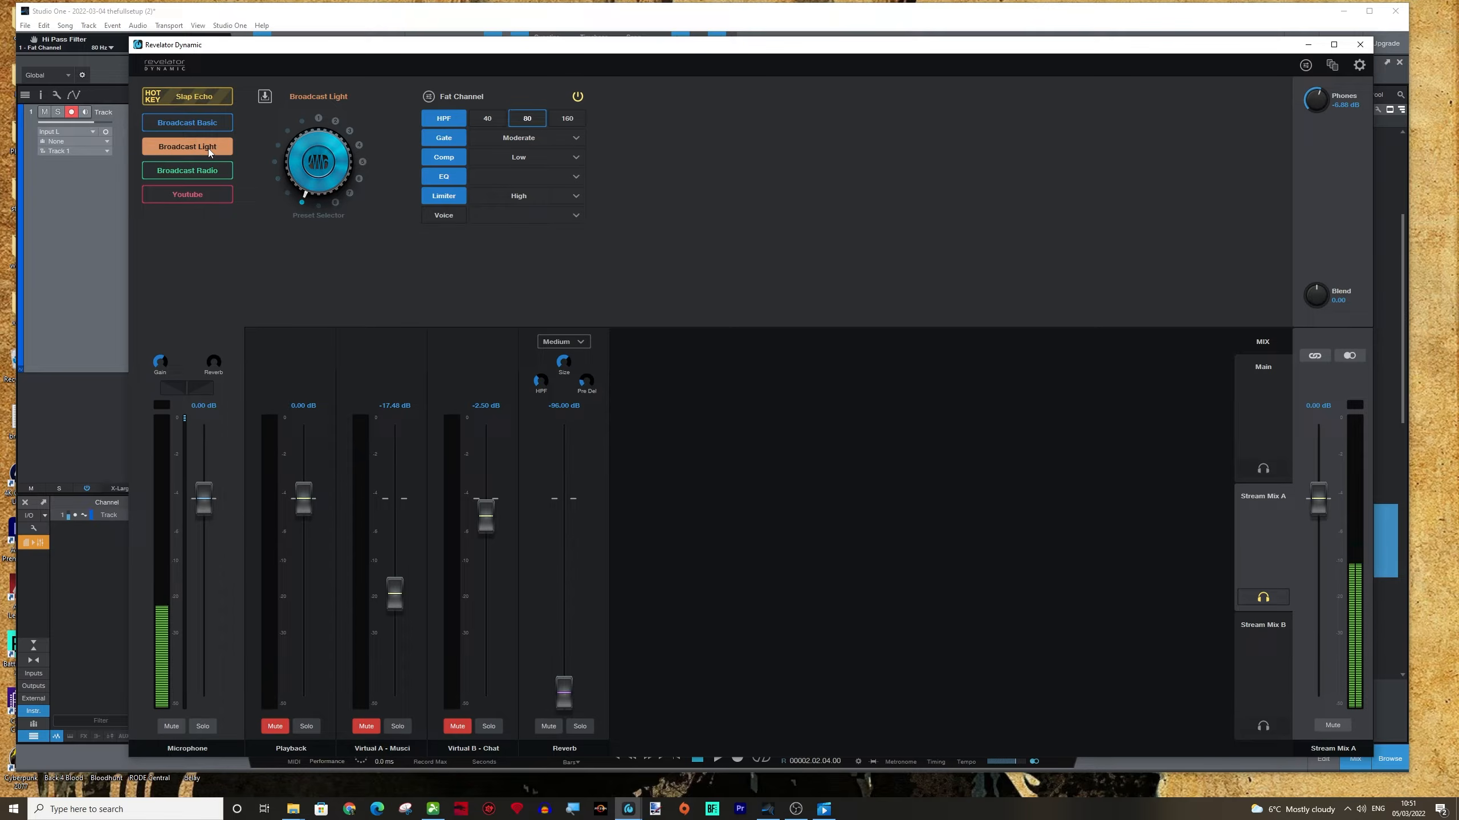
left_click(207, 169)
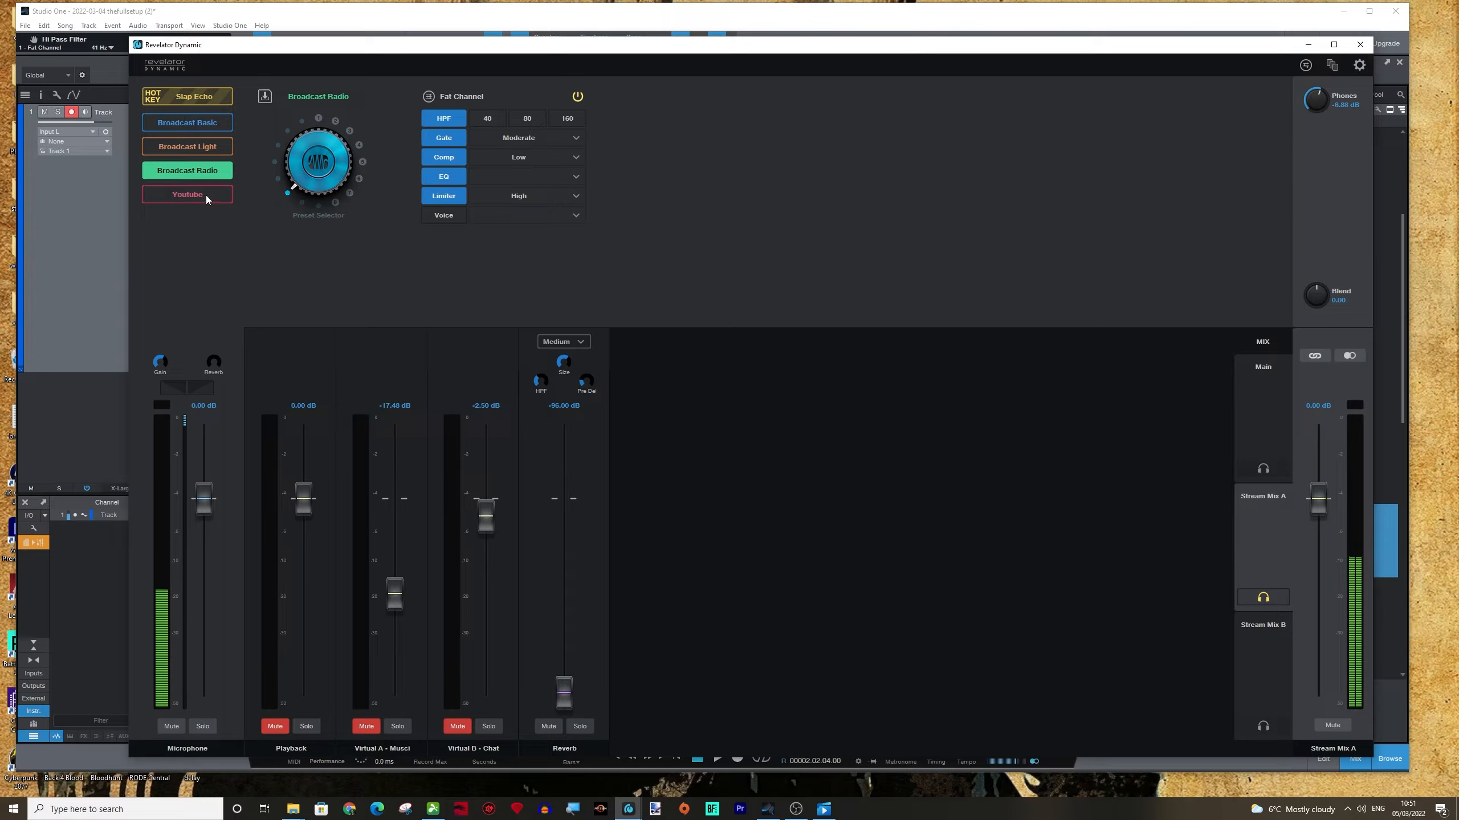
left_click(206, 194)
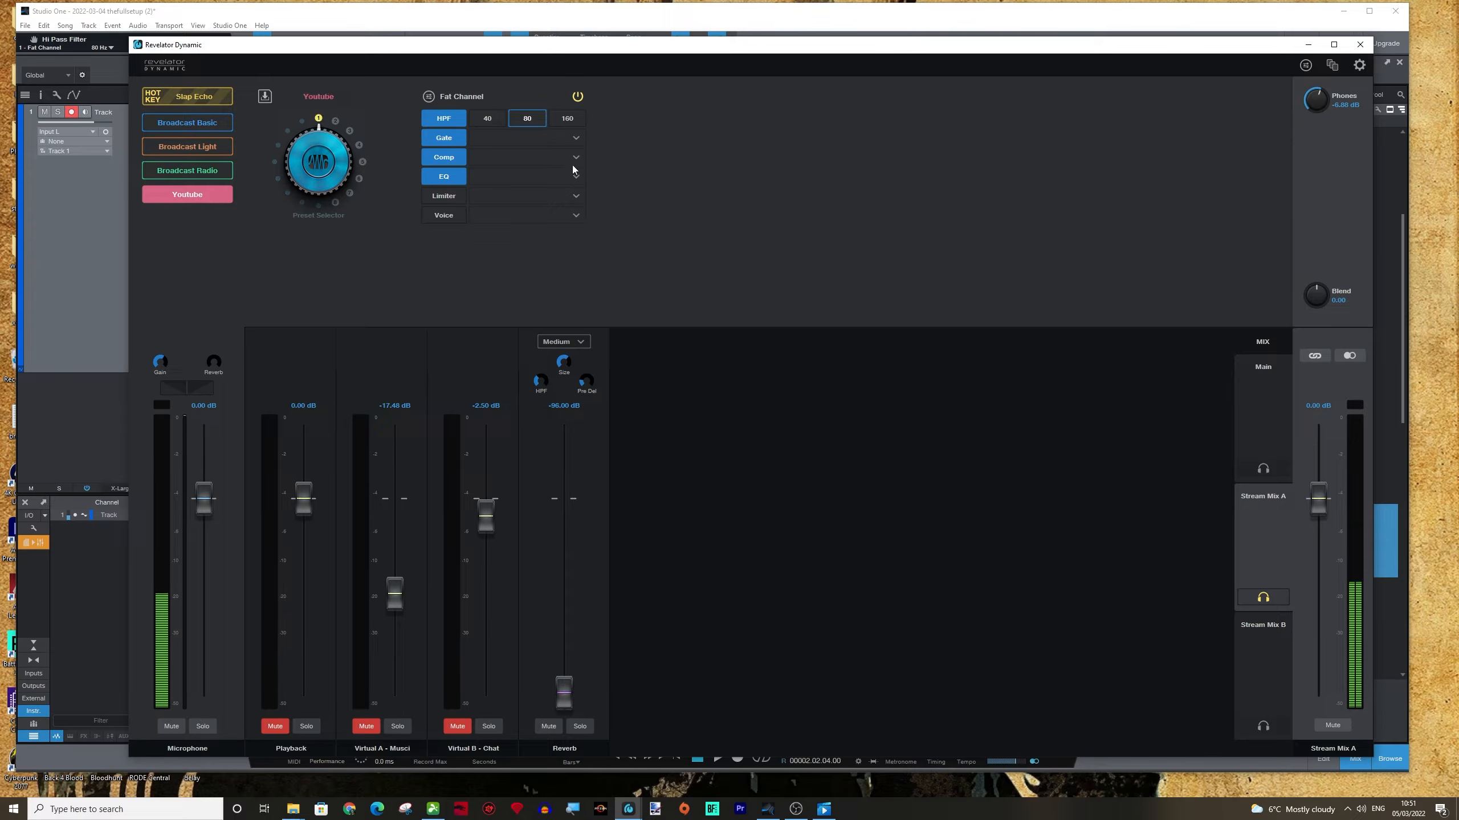
Step: Switch to the empty preset slot, set its EQ to the Vintage model and check it in the detailed Fat Channel view
left_click(516, 155)
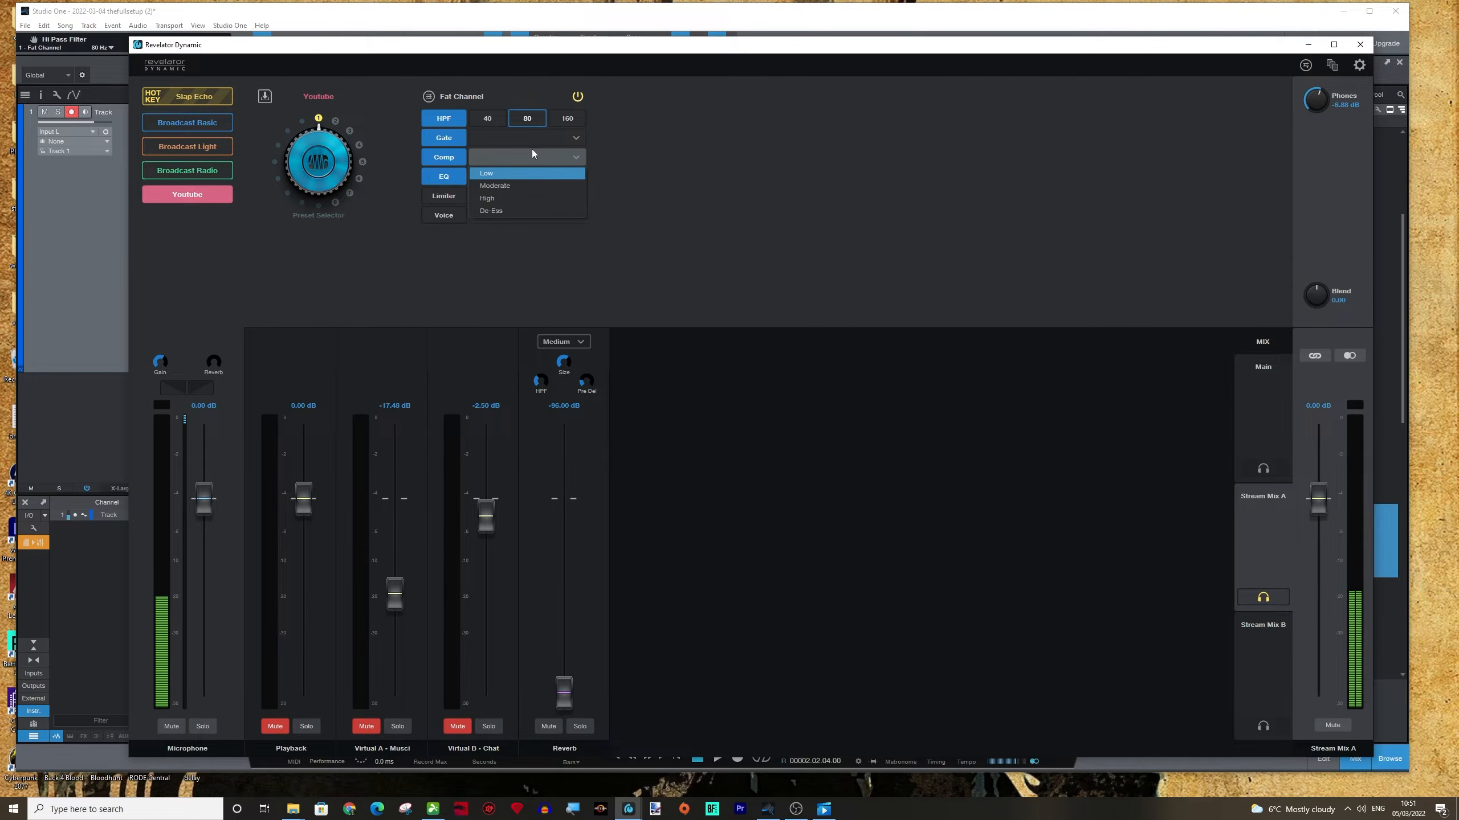
left_click(312, 158)
scroll(303, 146, "up", 1)
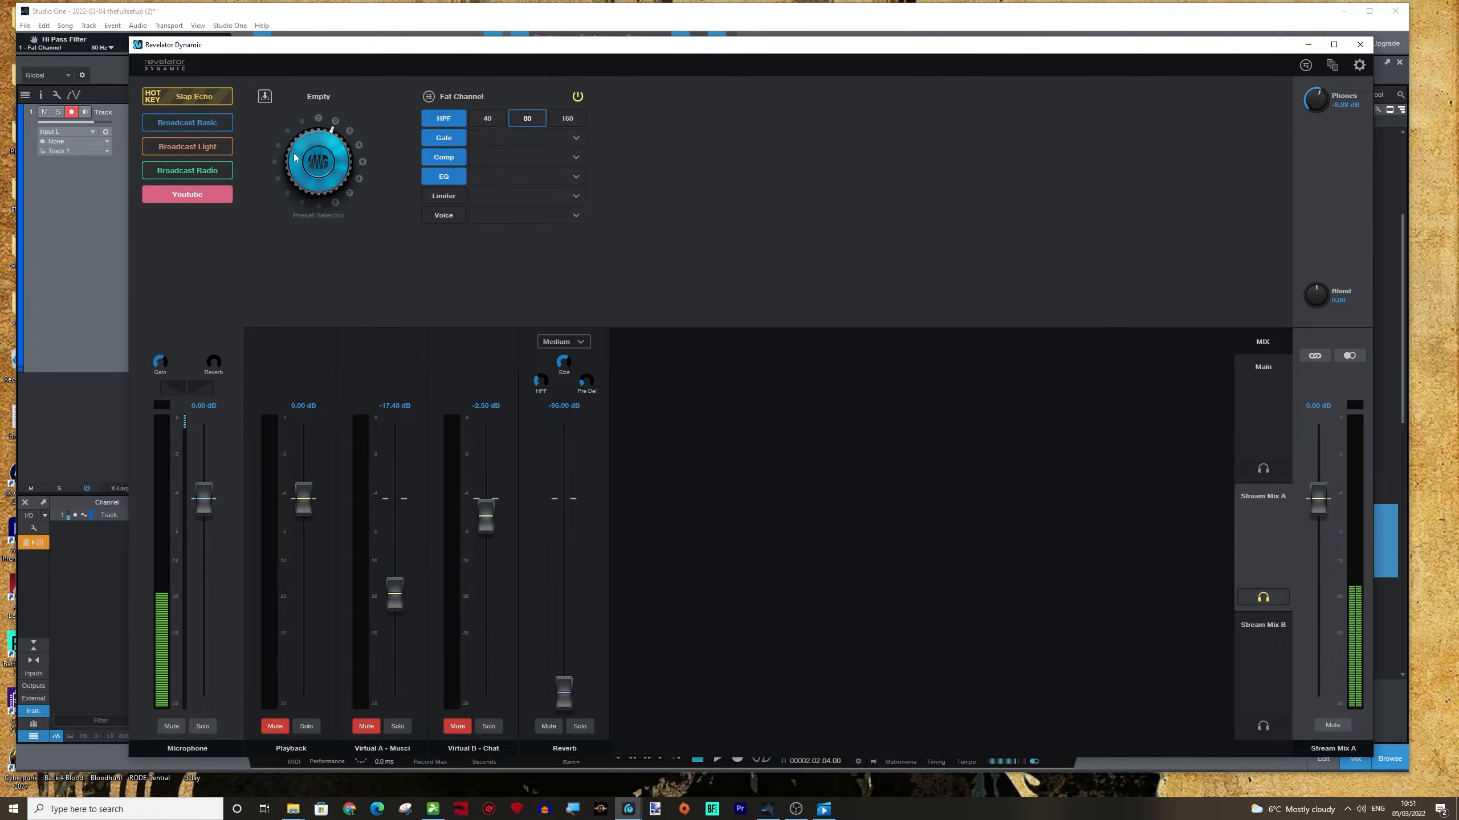
left_click(513, 176)
left_click(505, 198)
left_click(1304, 66)
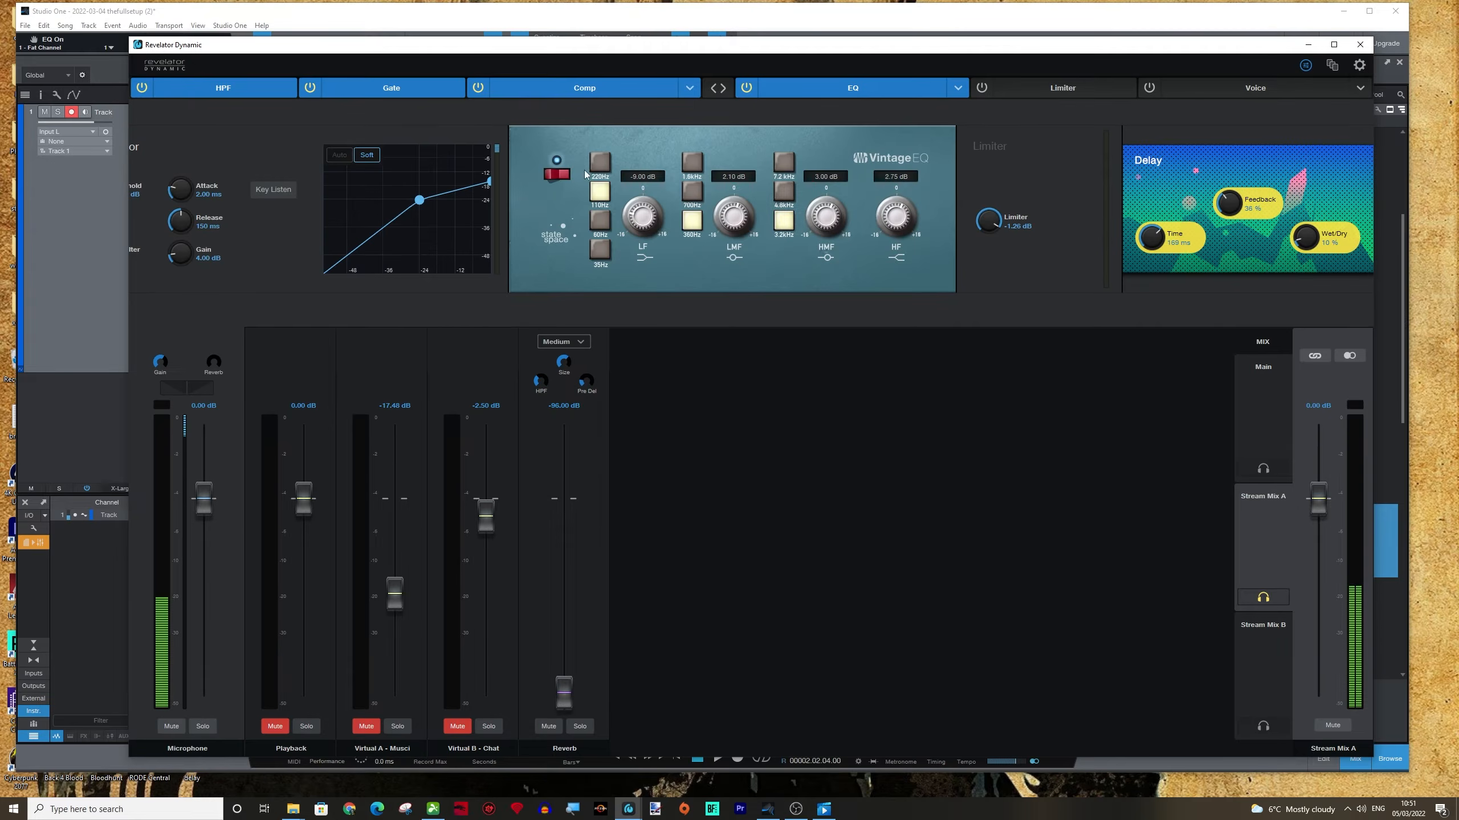
left_click(1306, 66)
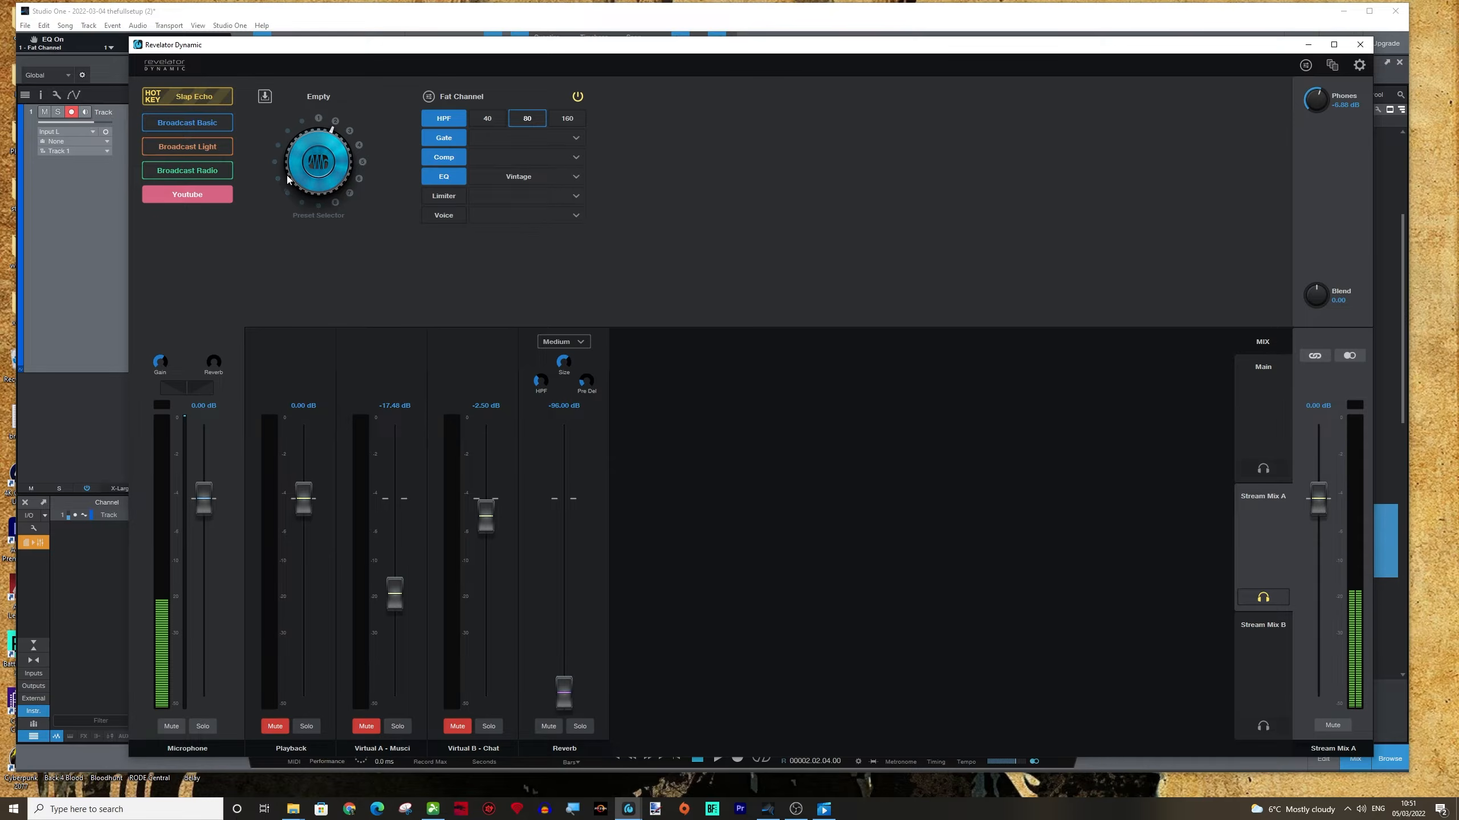
Step: Return to the Youtube preset and open its detailed Fat Channel settings with the EQ's low-mid band selected
scroll(306, 168, "down", 1)
left_click(1309, 67)
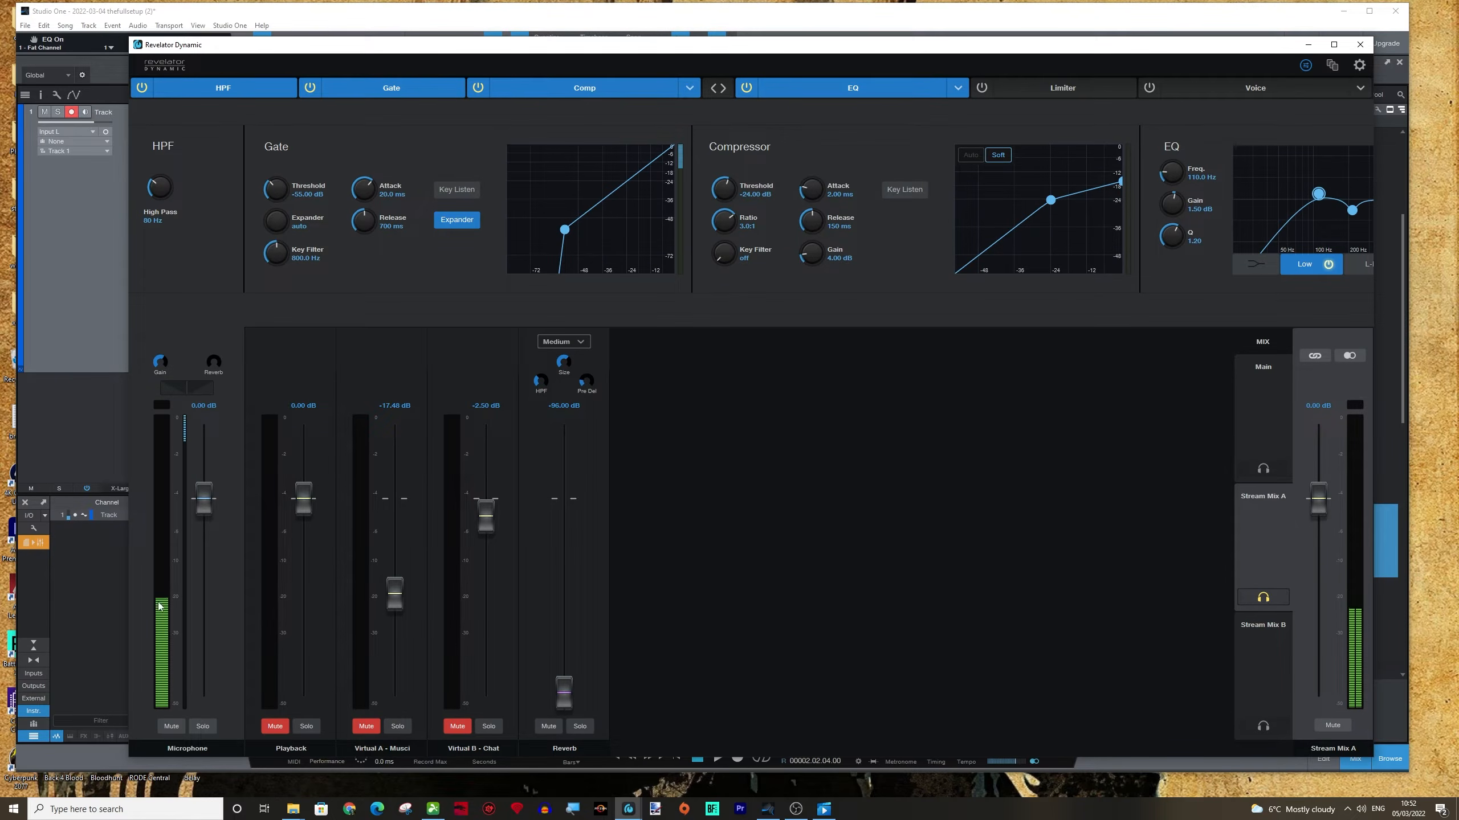
mouse_move(161, 605)
left_click(160, 371)
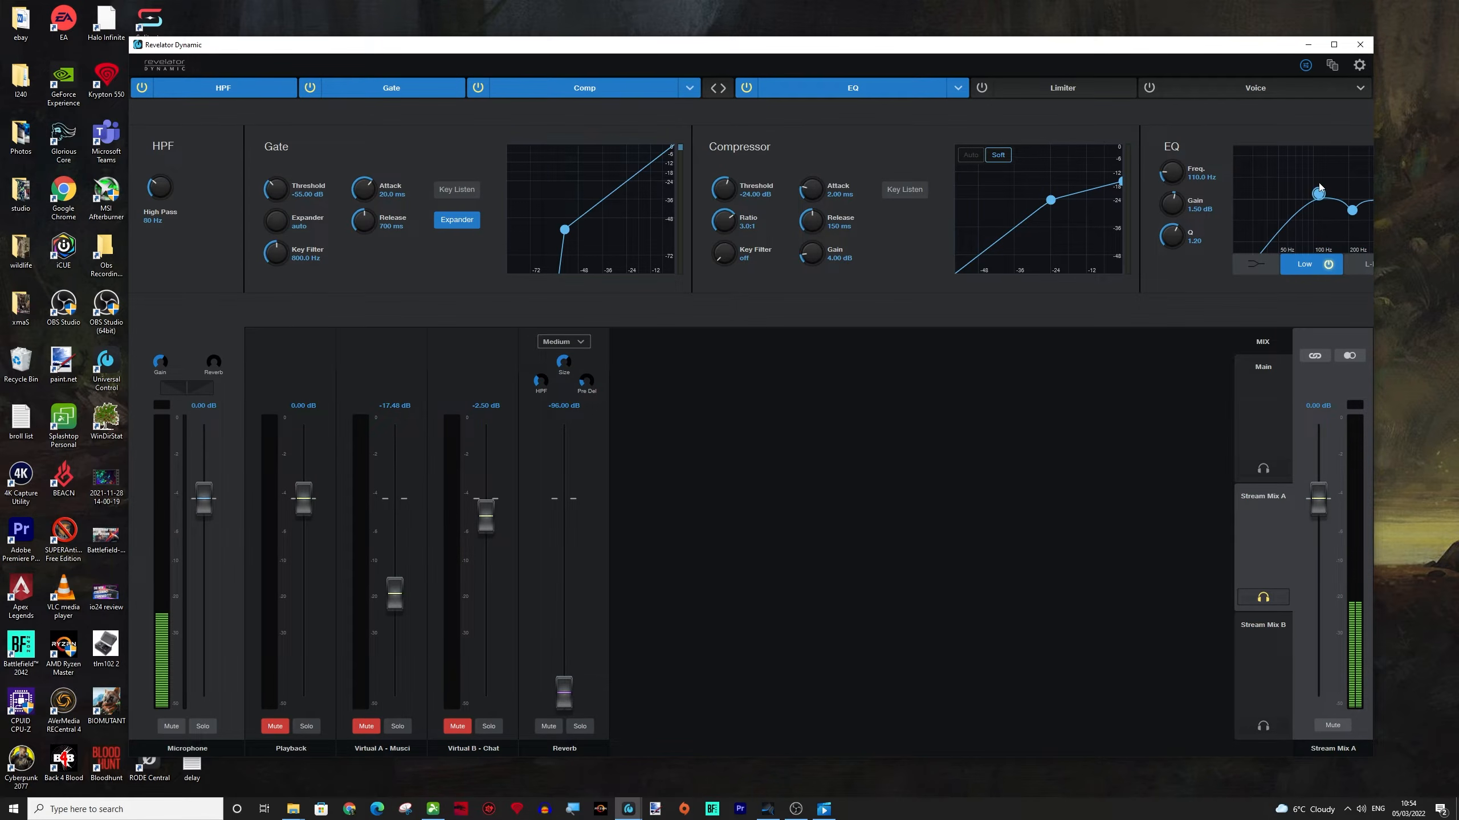
left_click(1352, 210)
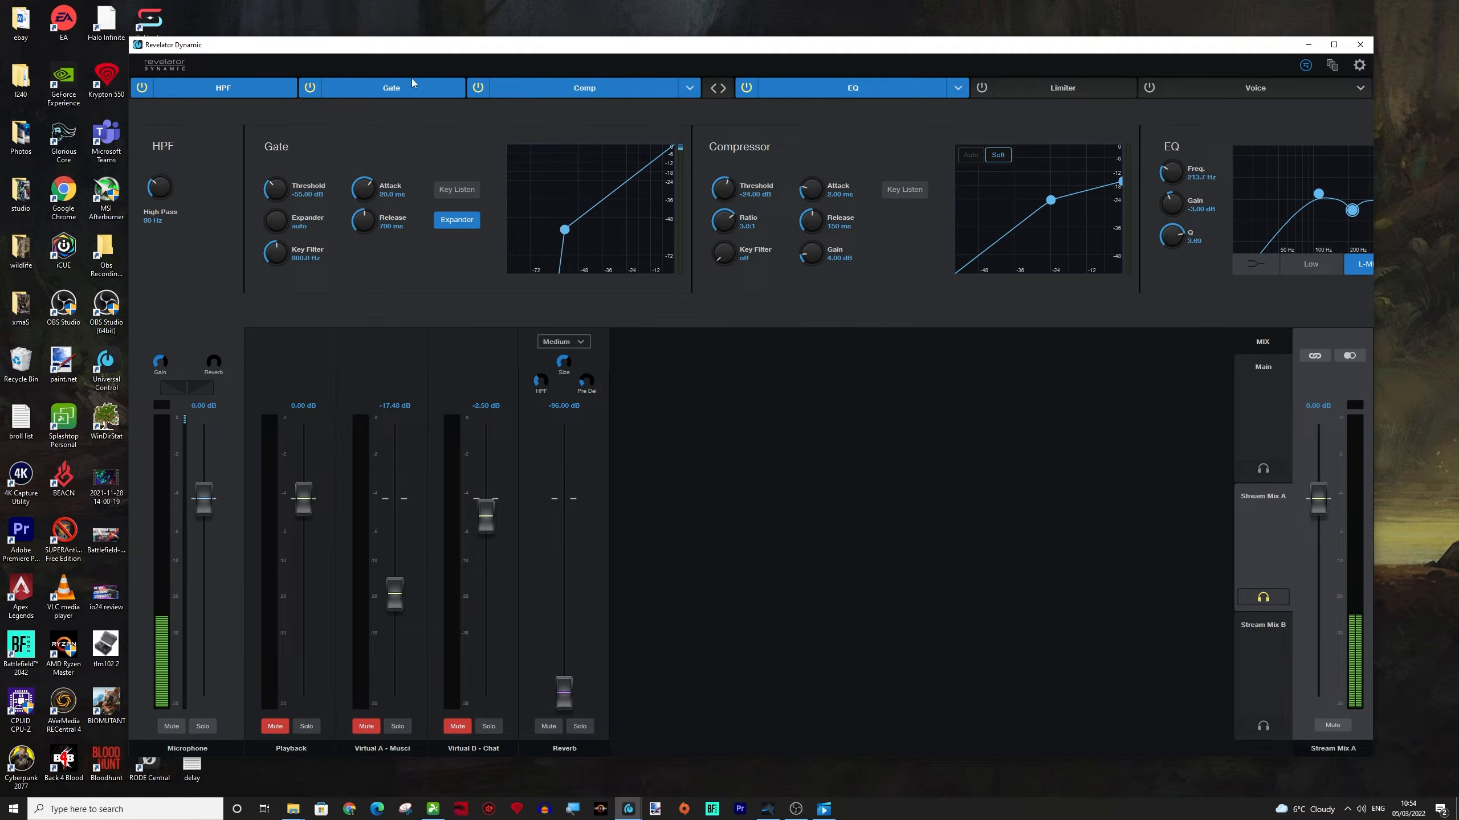
Step: Demonstrate the gate's Range control with the expander off, lower it to -84 dB, and re-enable the gate and expander
left_click(309, 89)
left_click(451, 221)
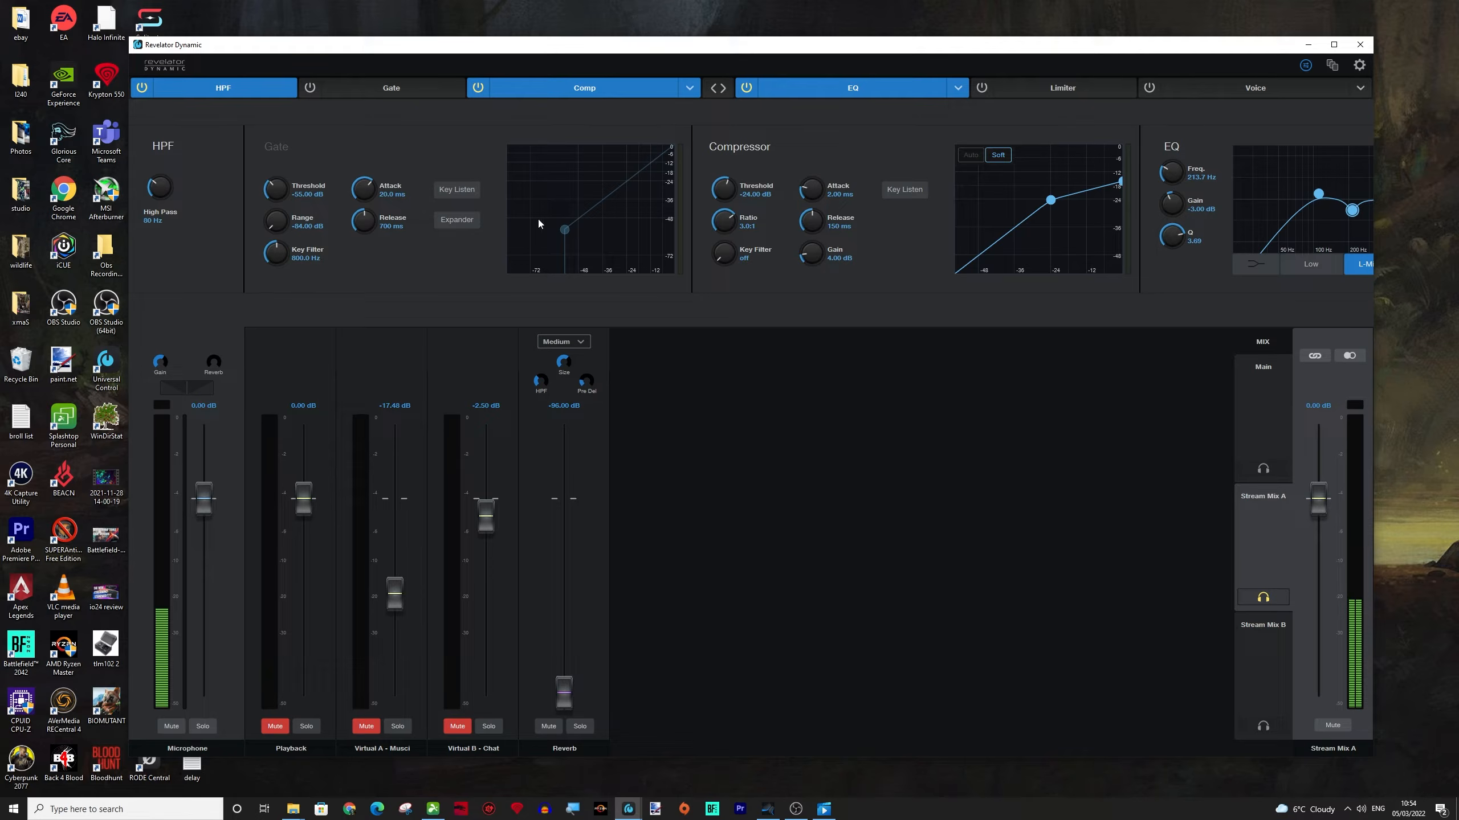
left_click_drag(275, 221, 276, 199)
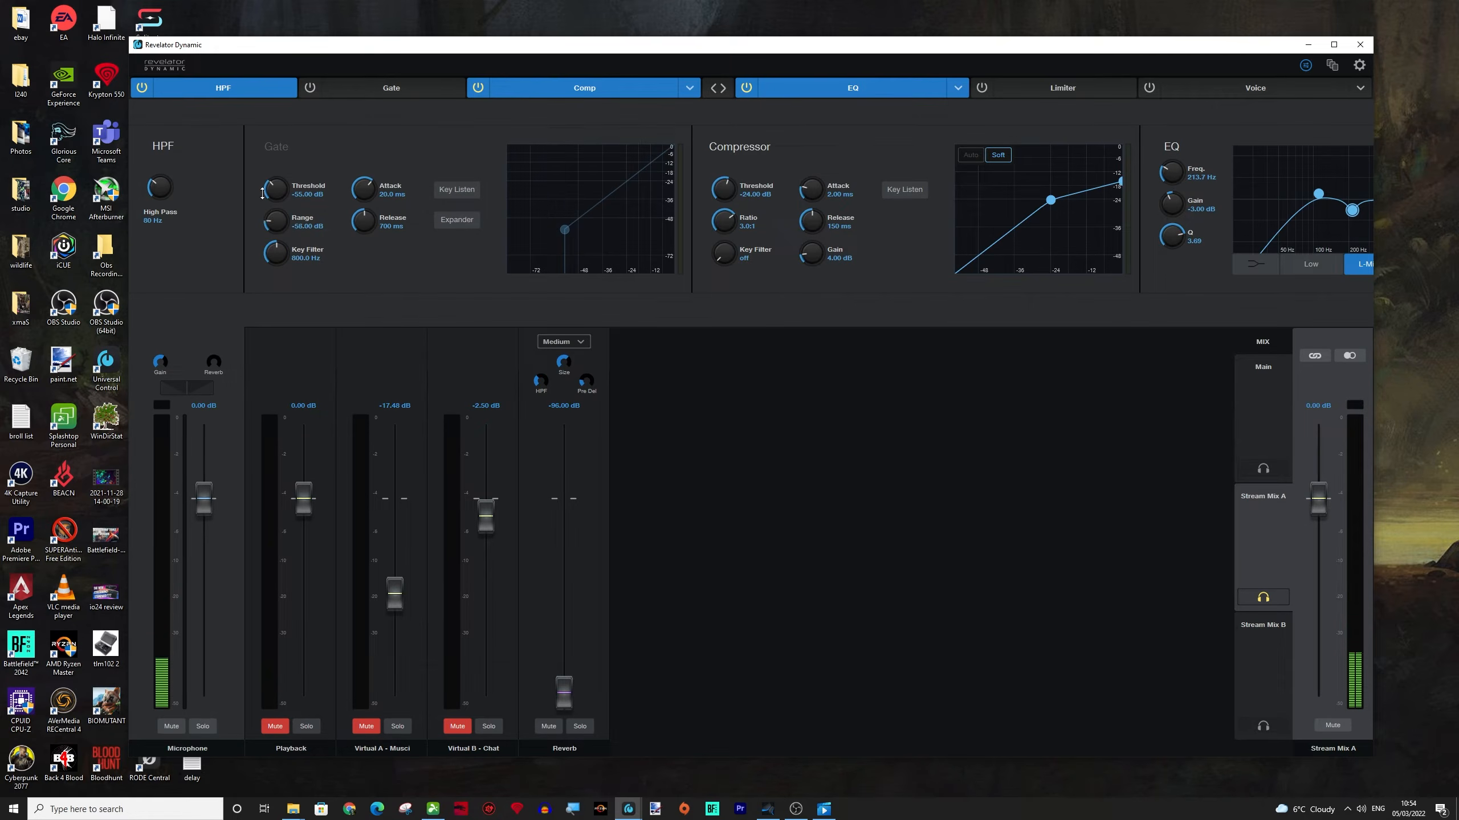
left_click(309, 87)
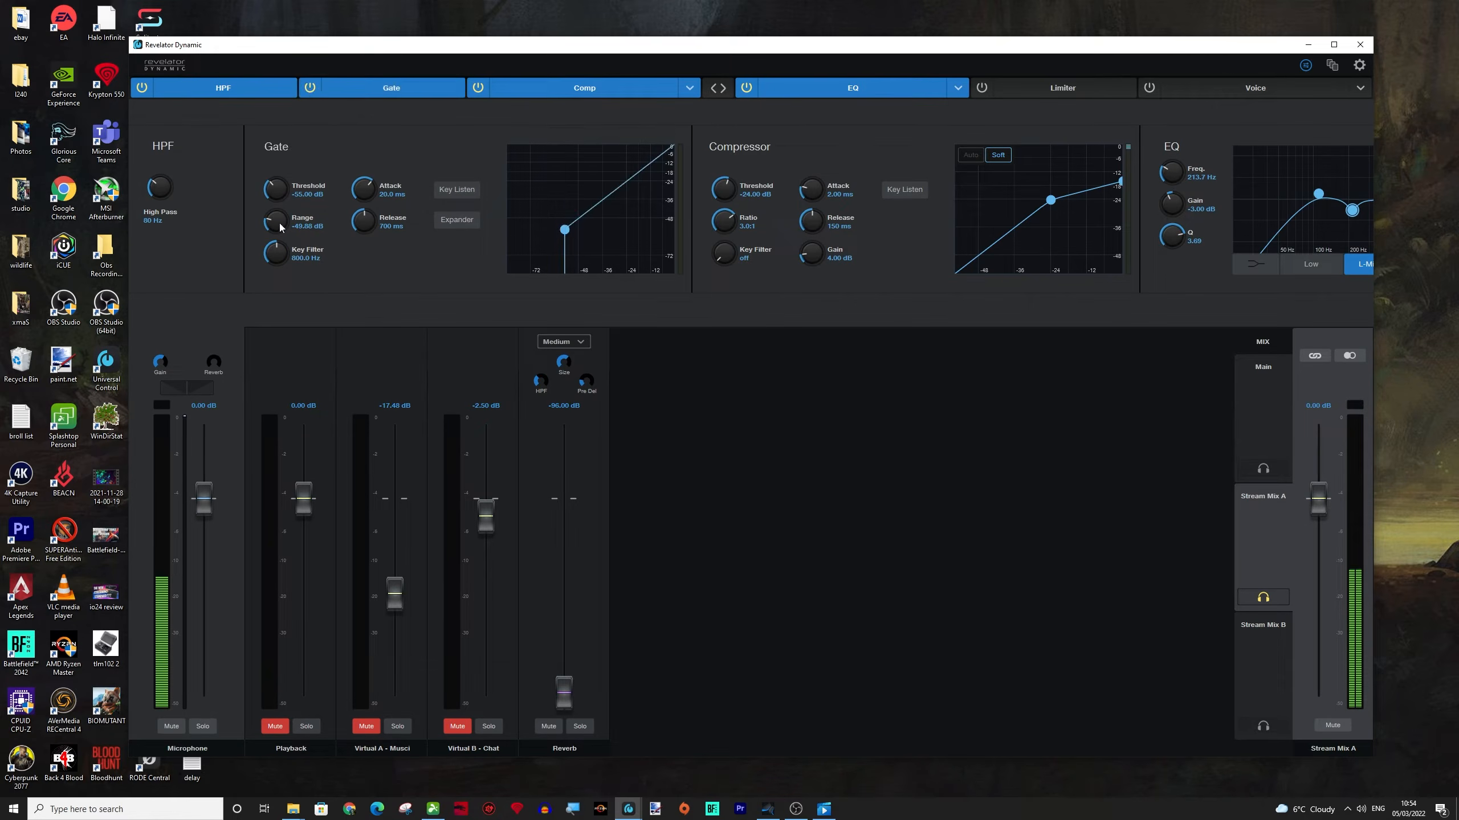
left_click_drag(279, 224, 280, 213)
left_click_drag(273, 218, 276, 256)
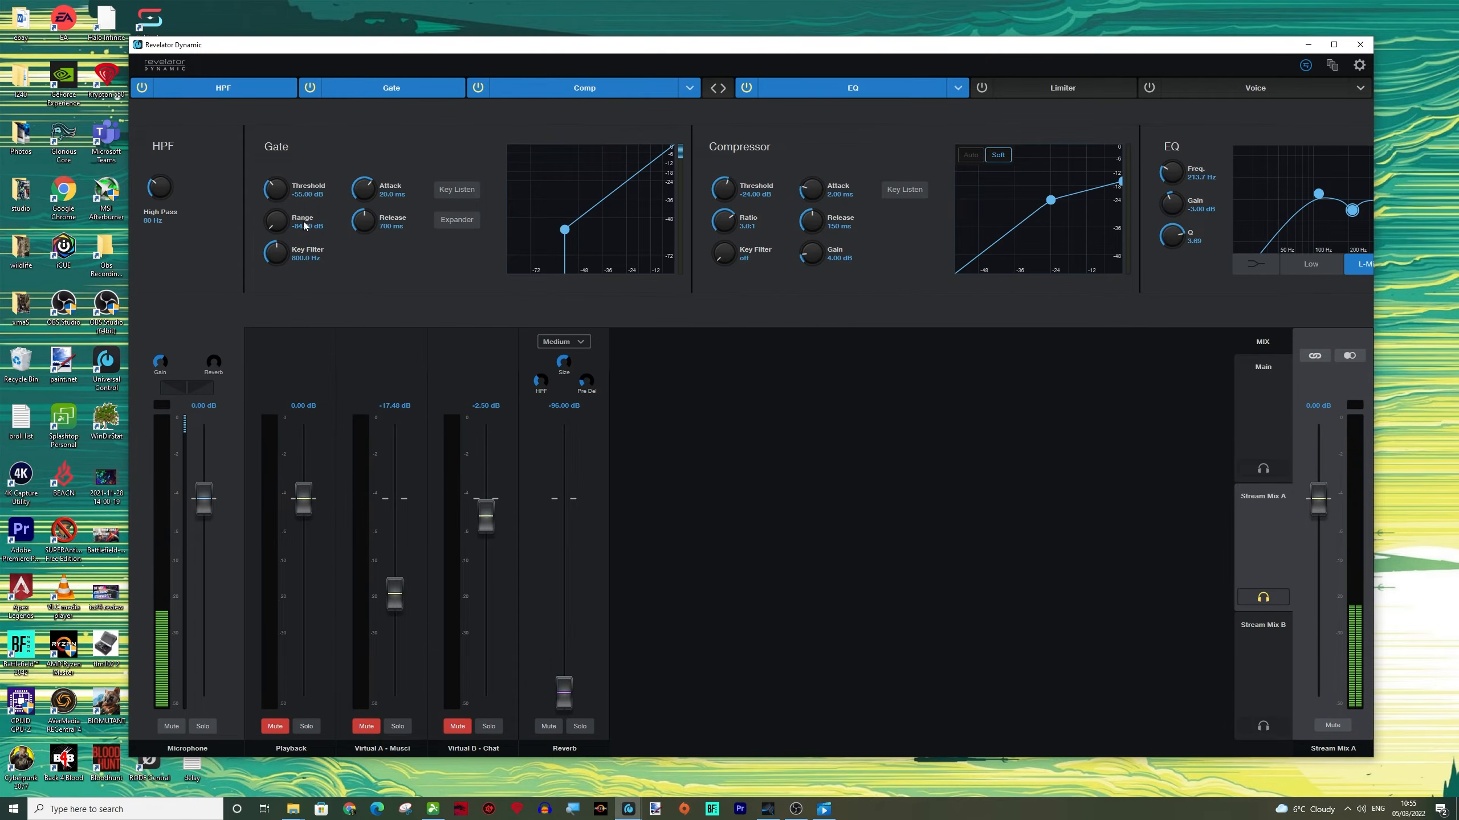
left_click(457, 220)
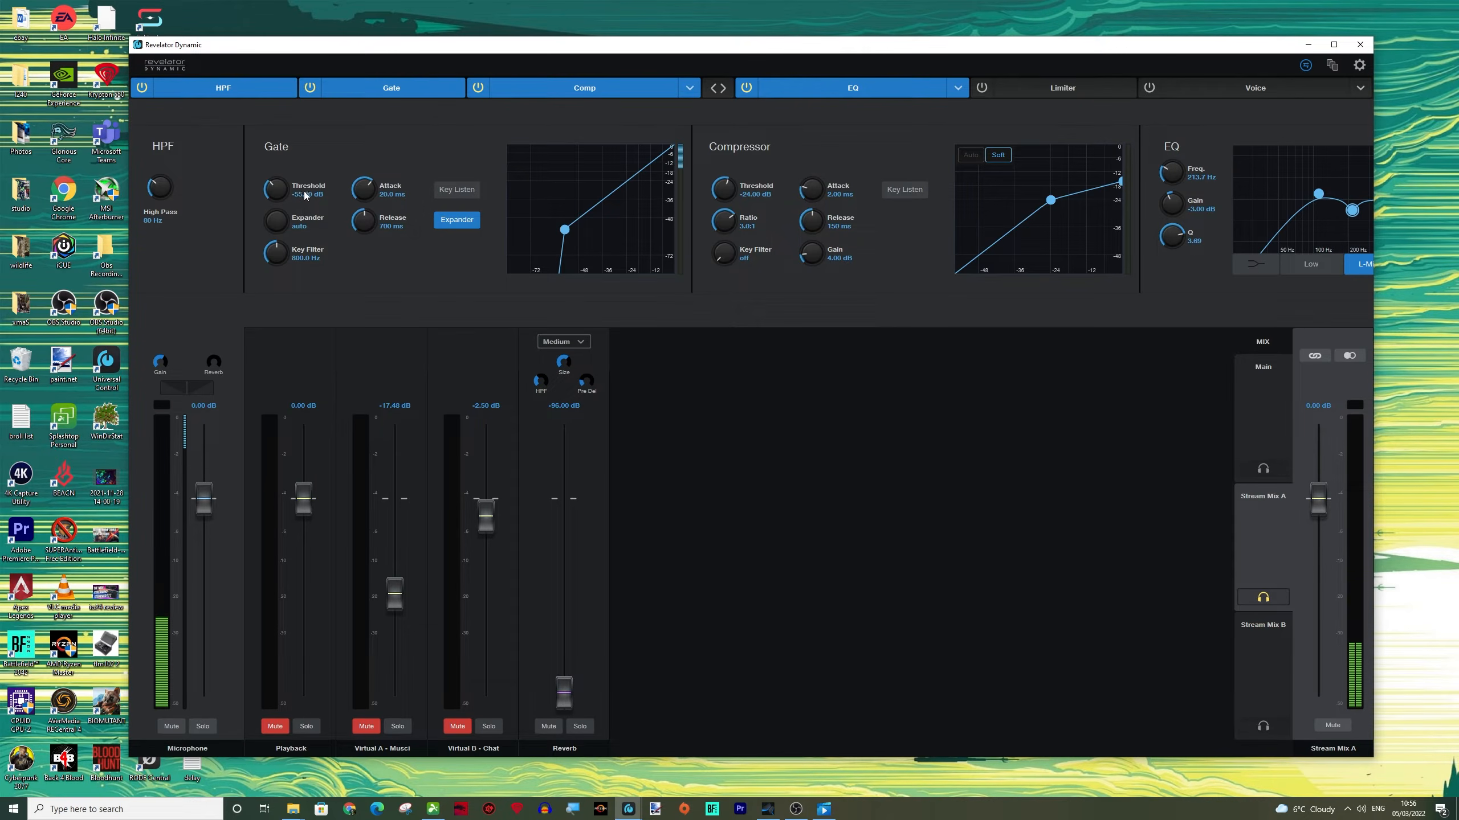
Step: Try a gate threshold of -40 dB and restore it to -55 dB
double_click(302, 195)
type("-49")
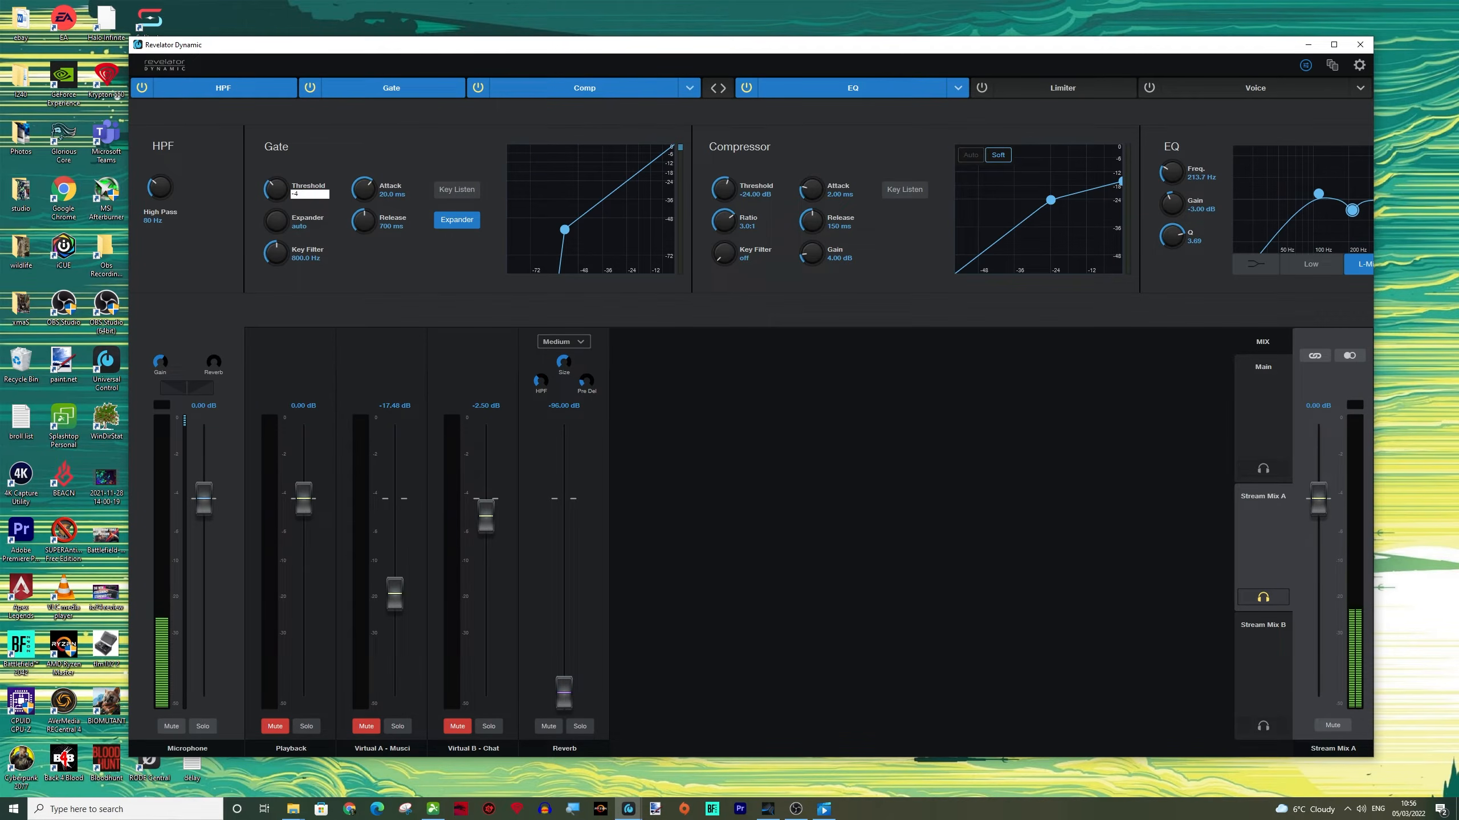
key("Return")
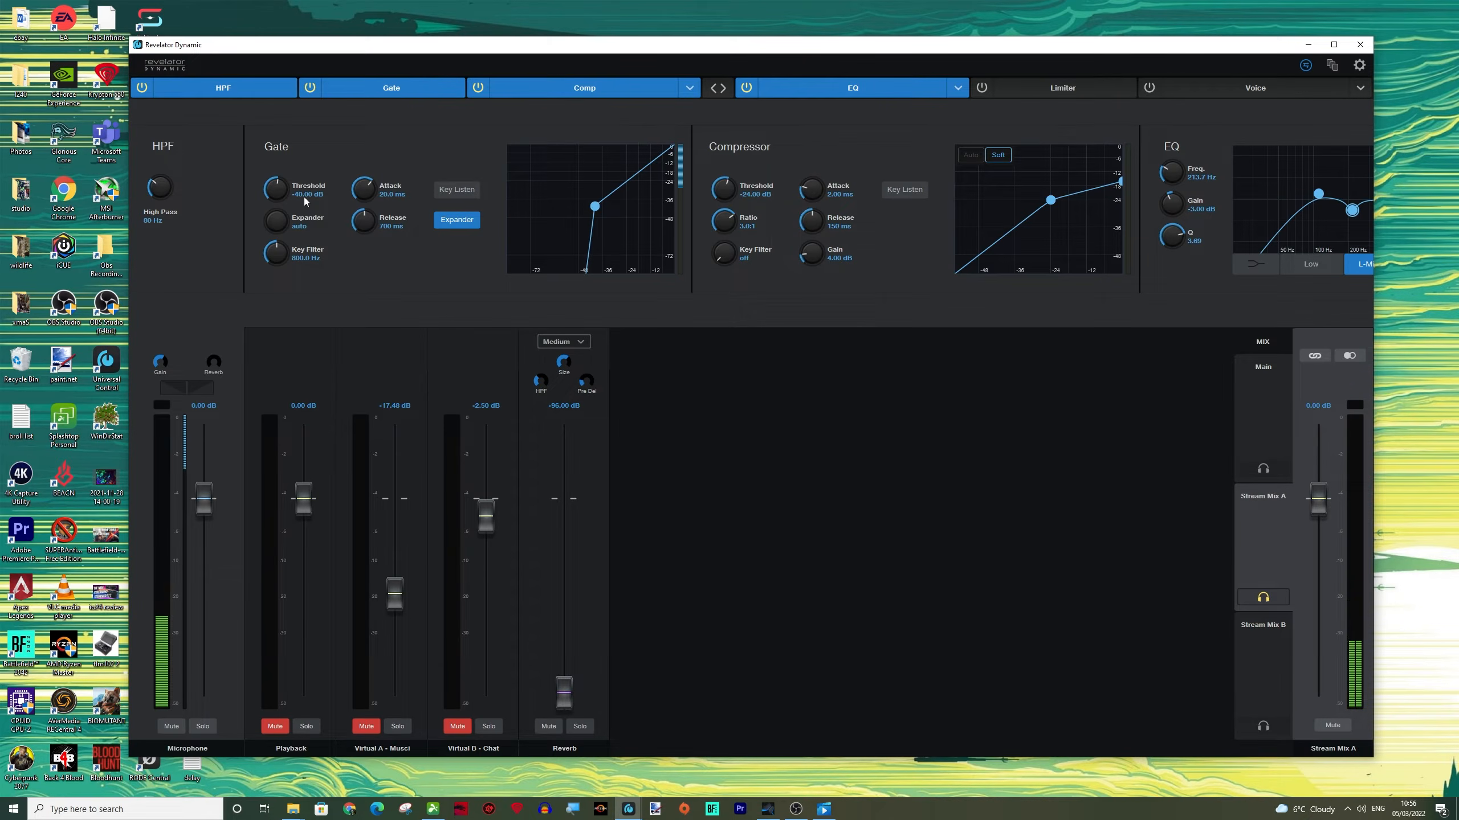
left_click(304, 198)
type("-55")
key("Return")
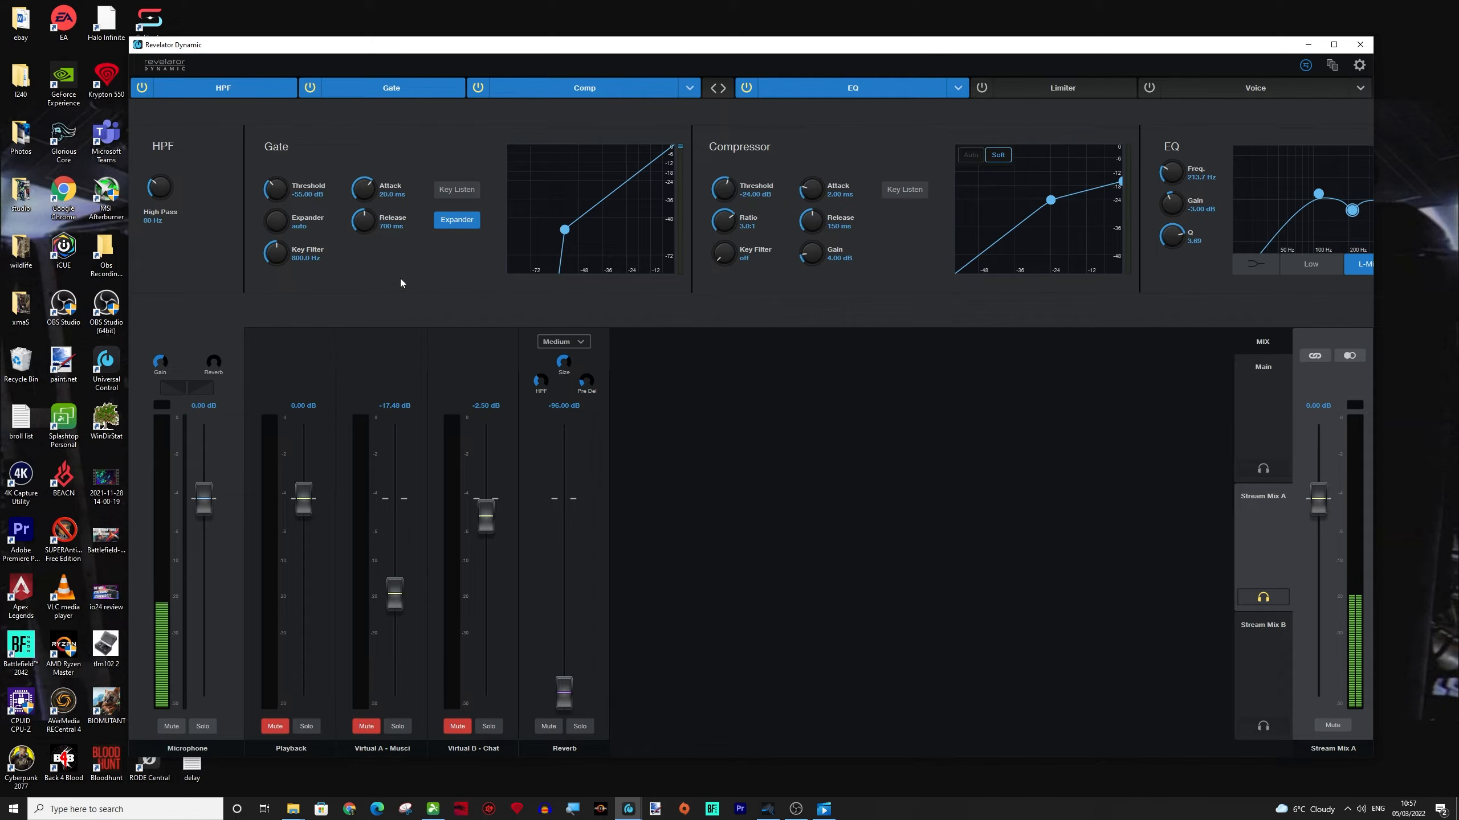
Step: Turn the gate's key filter down to off, raise it again and set it to 750 Hz
left_click_drag(270, 248, 322, 356)
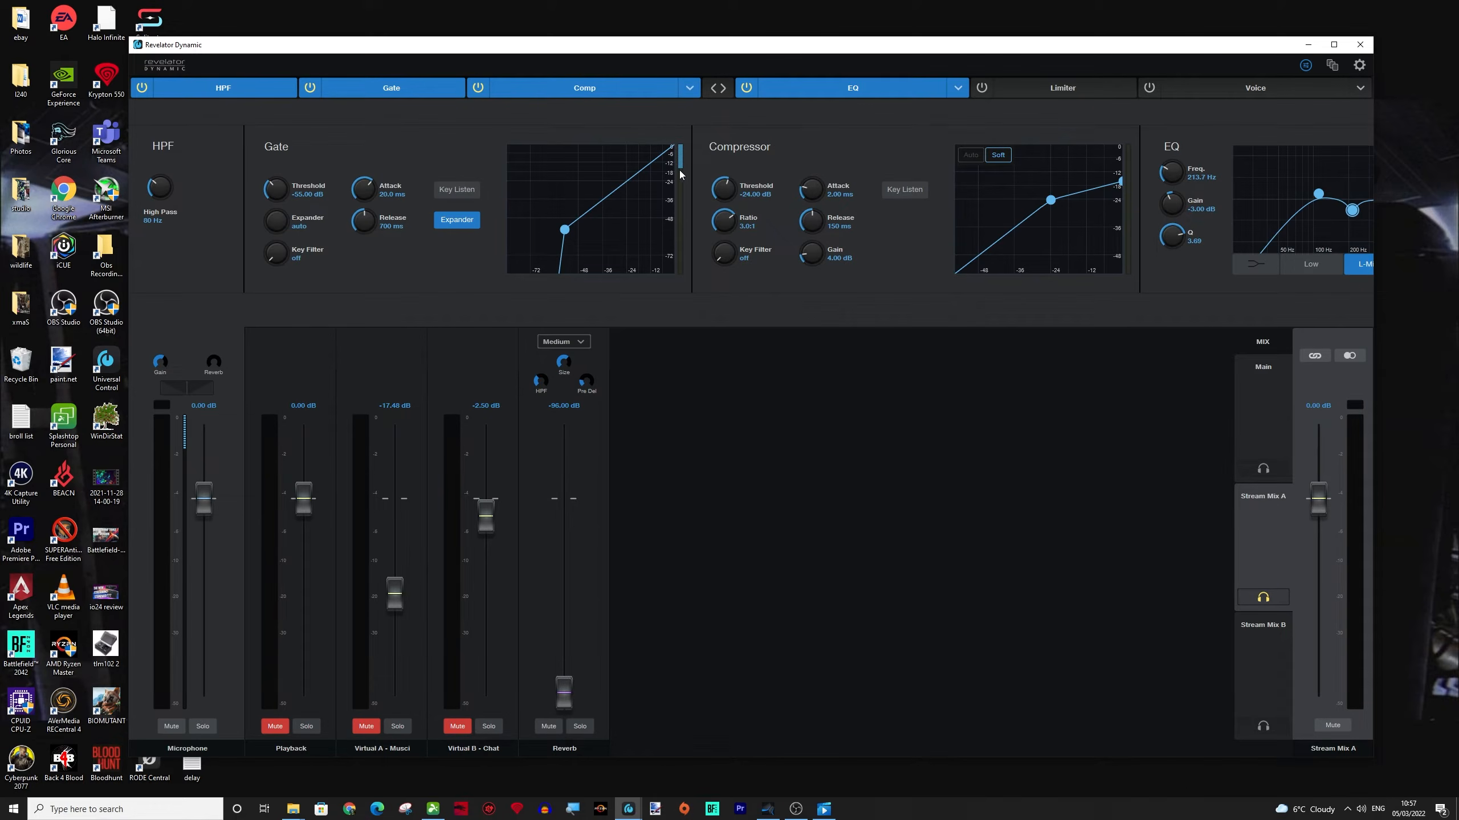
mouse_move(274, 260)
left_mouse_down()
mouse_move(262, 200)
mouse_move(273, 263)
mouse_move(274, 244)
left_mouse_up()
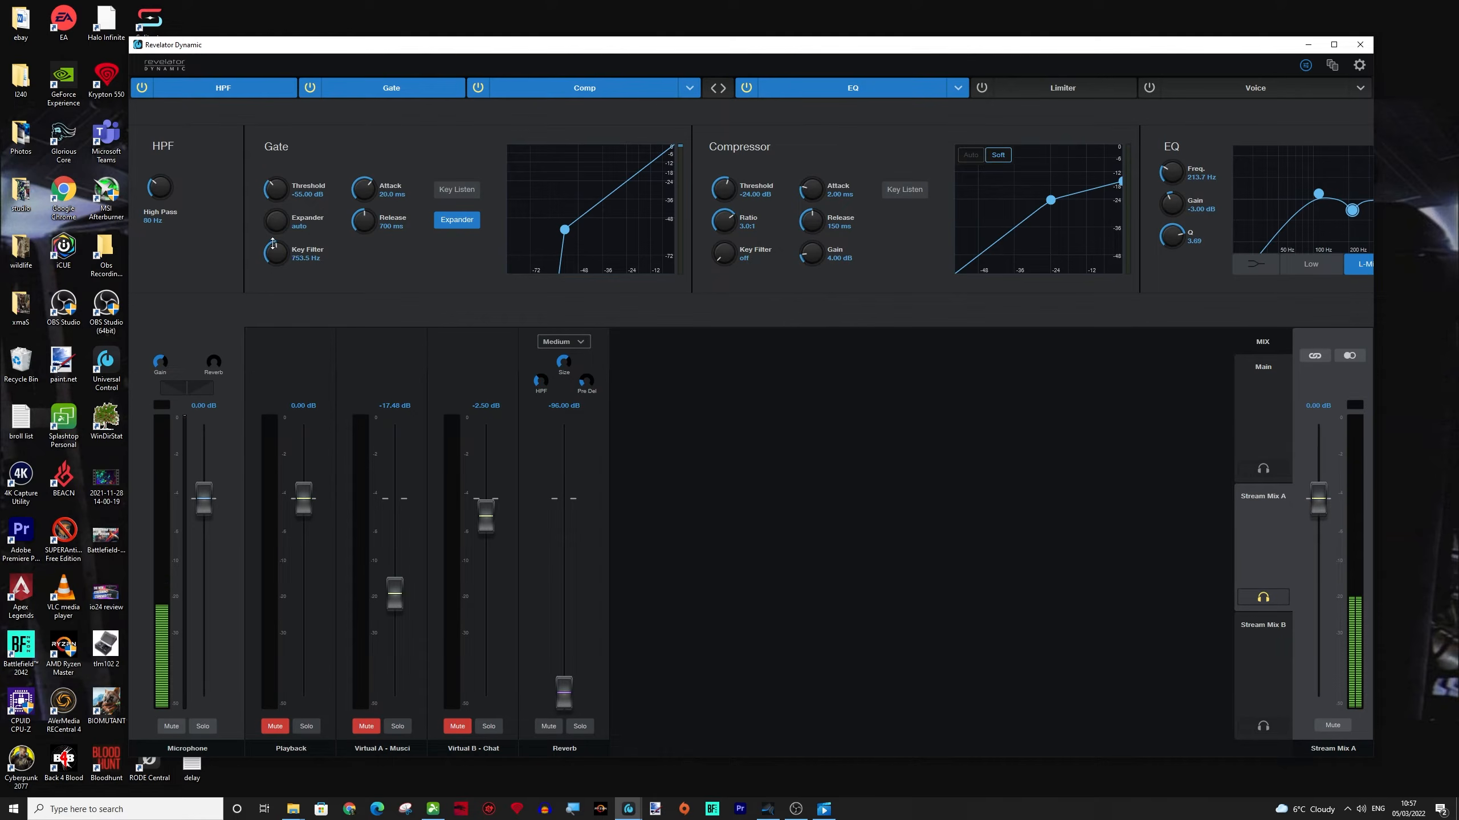
double_click(305, 258)
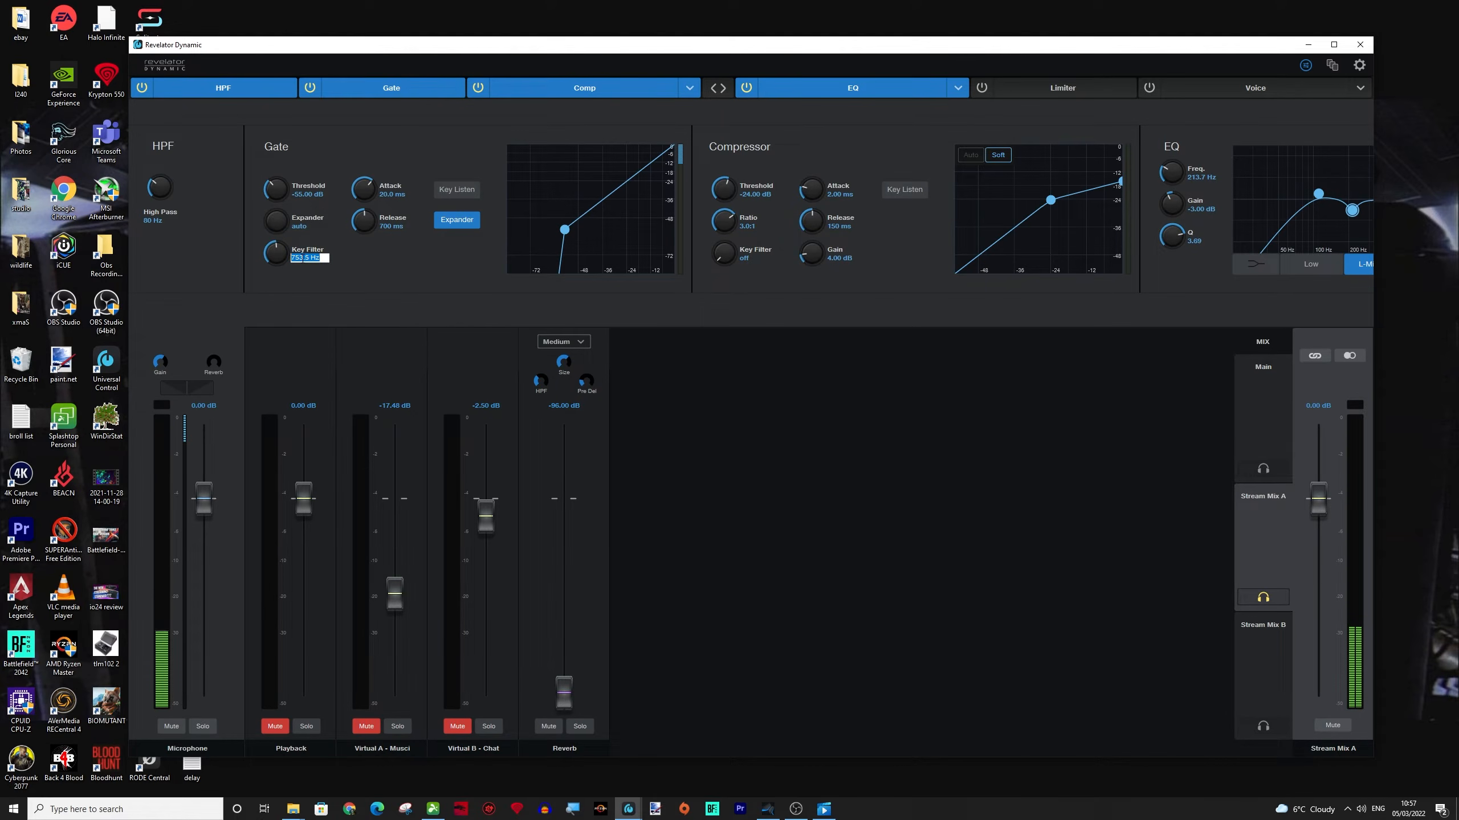
type("750")
key("Return")
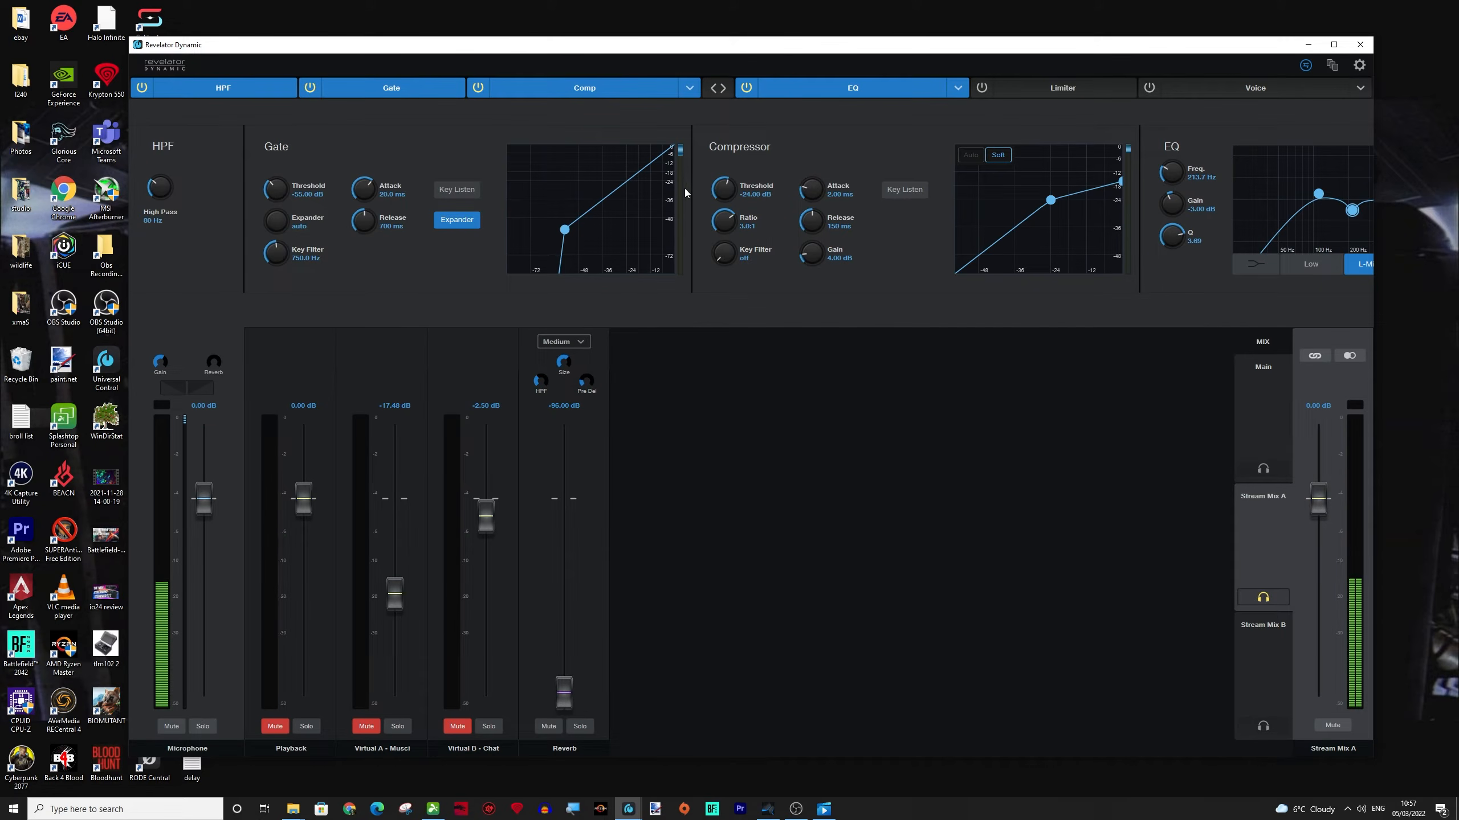
Step: Swap the compressor and EQ order and back, and try the FET compressor with input about -22.8 dB and output about -13.9 dB
left_click(719, 91)
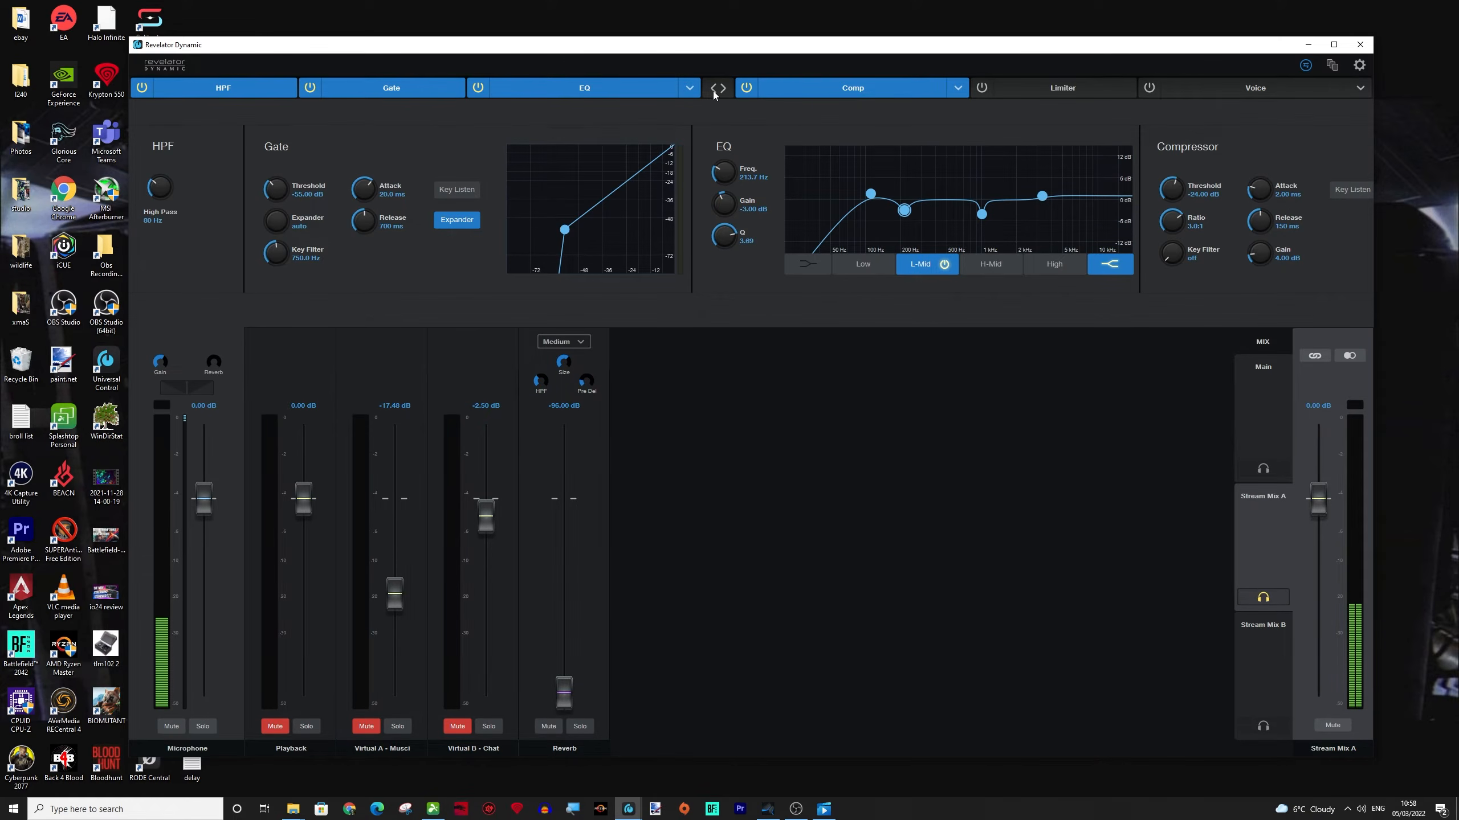
left_click(716, 91)
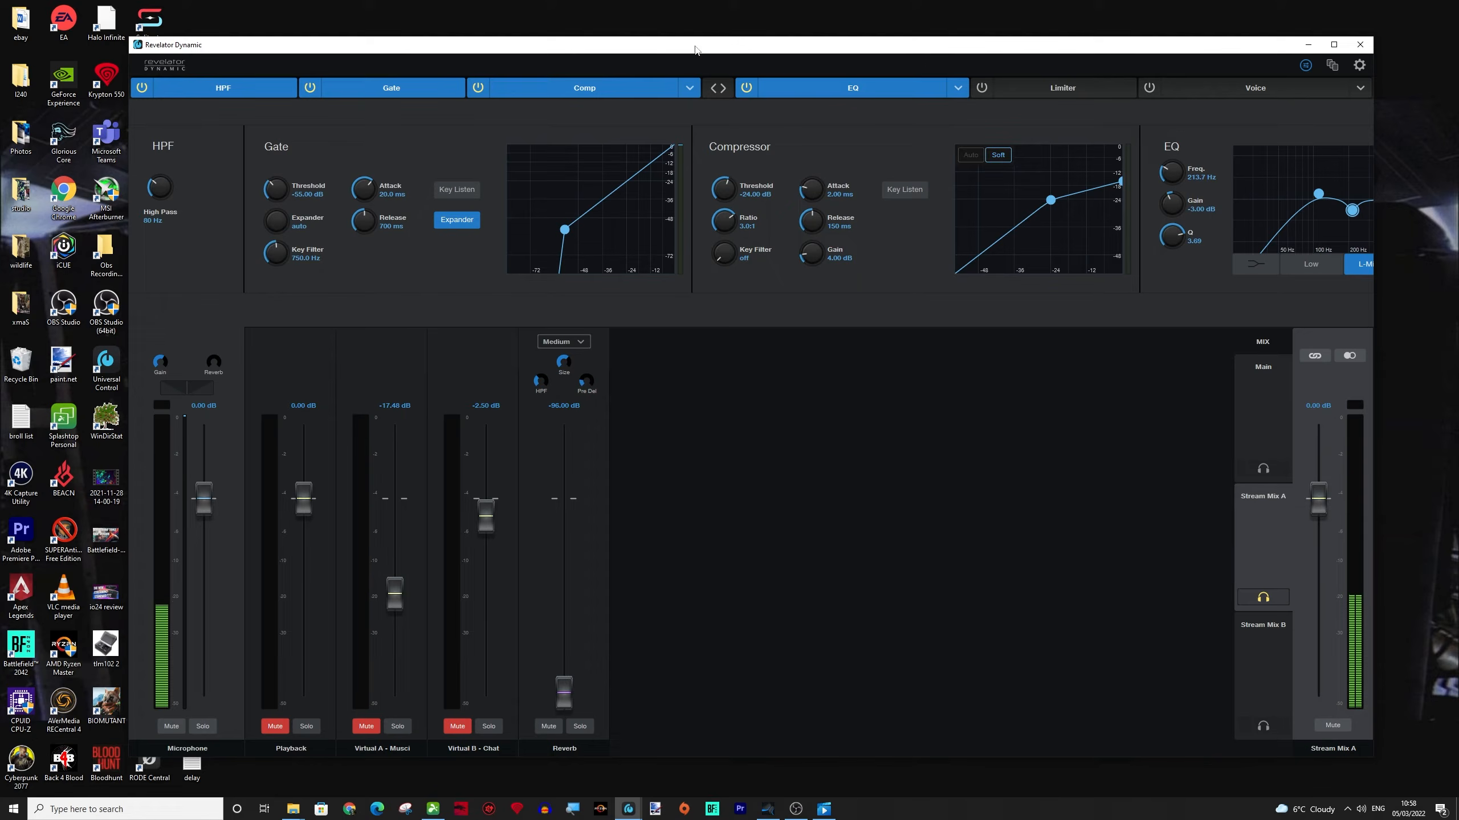
left_click(689, 87)
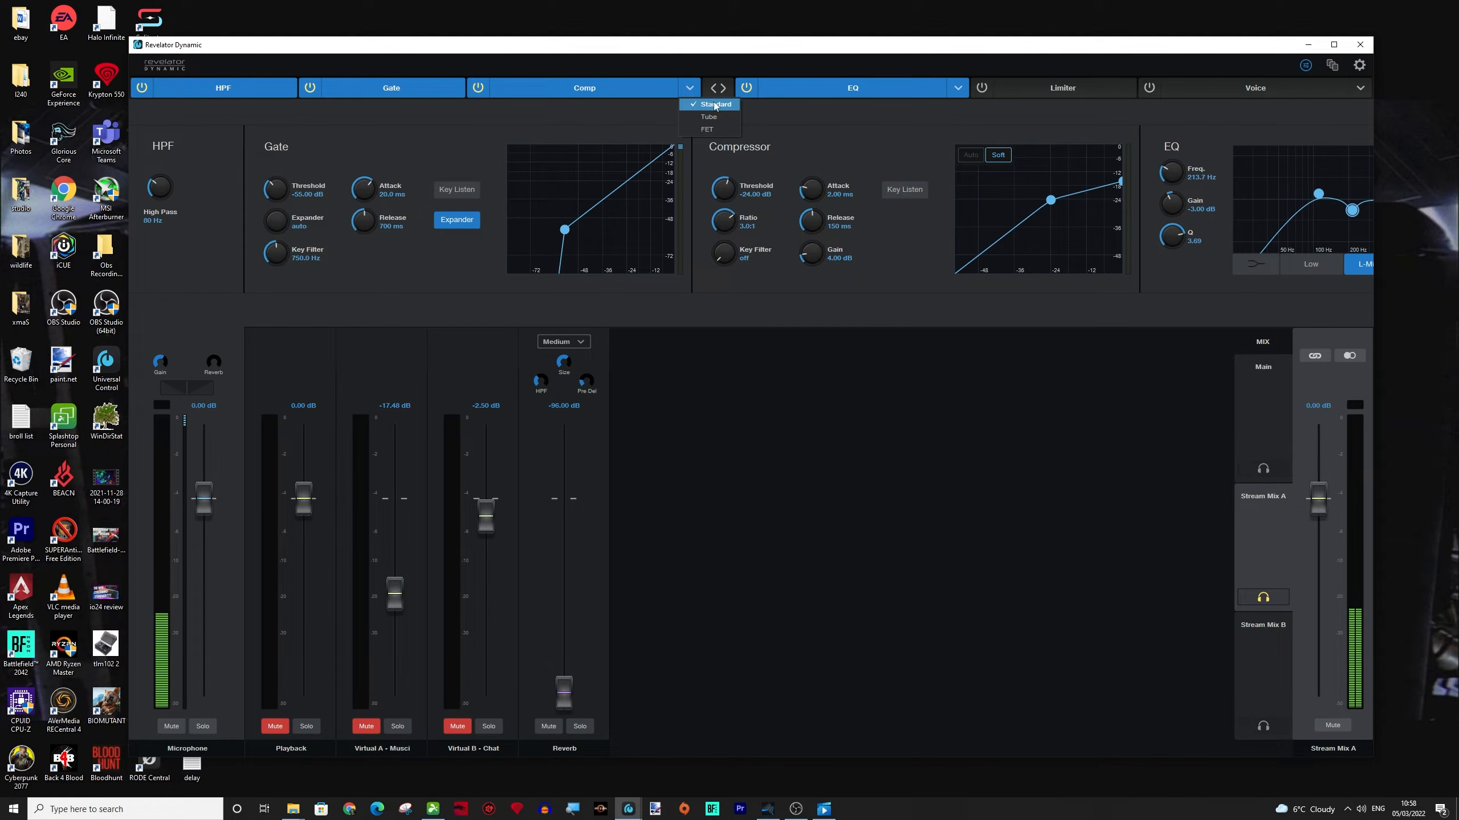
left_click(715, 129)
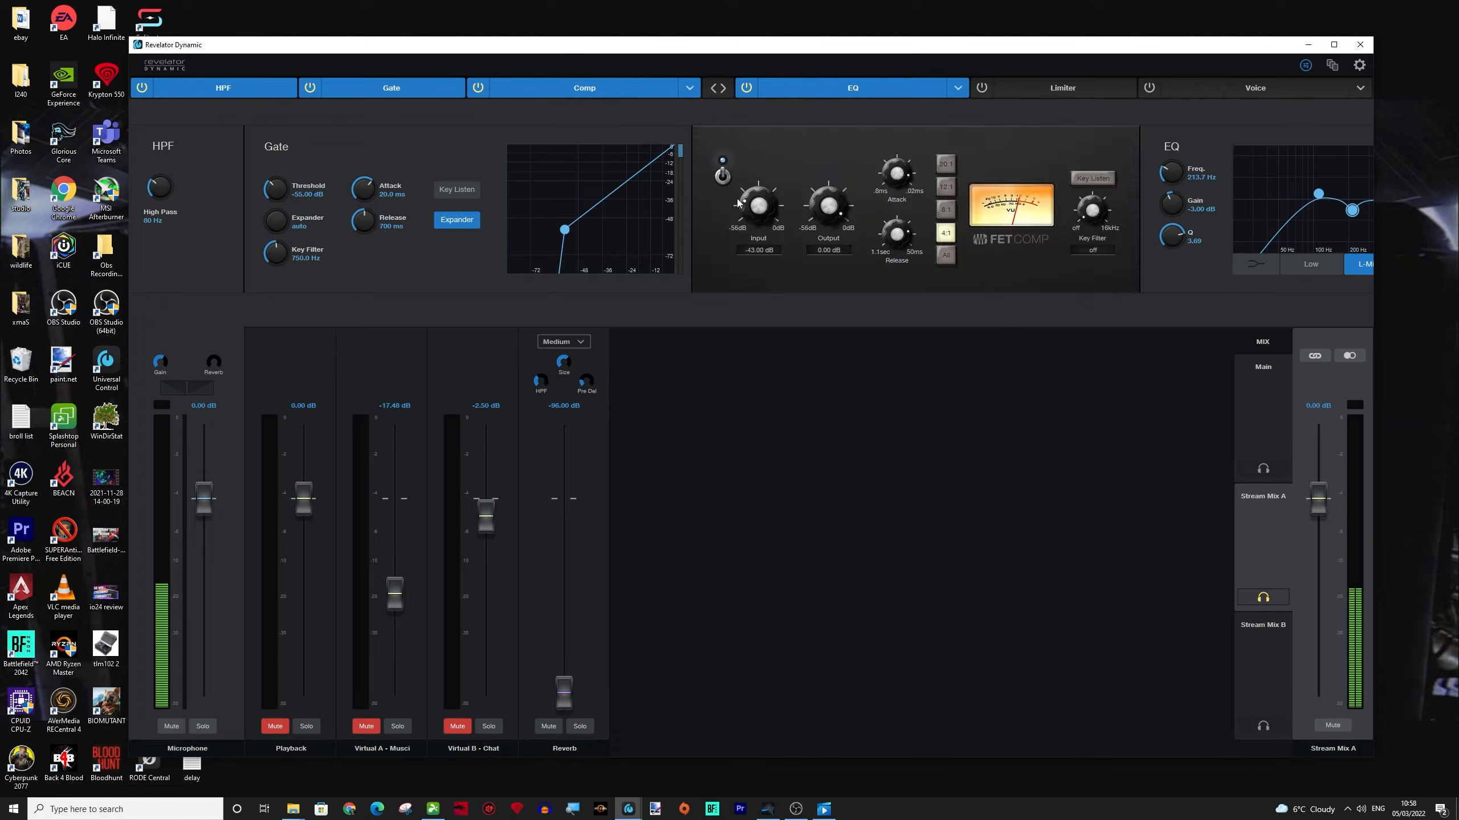
left_click_drag(739, 210, 748, 176)
left_click_drag(820, 204, 820, 218)
left_click_drag(823, 209, 822, 205)
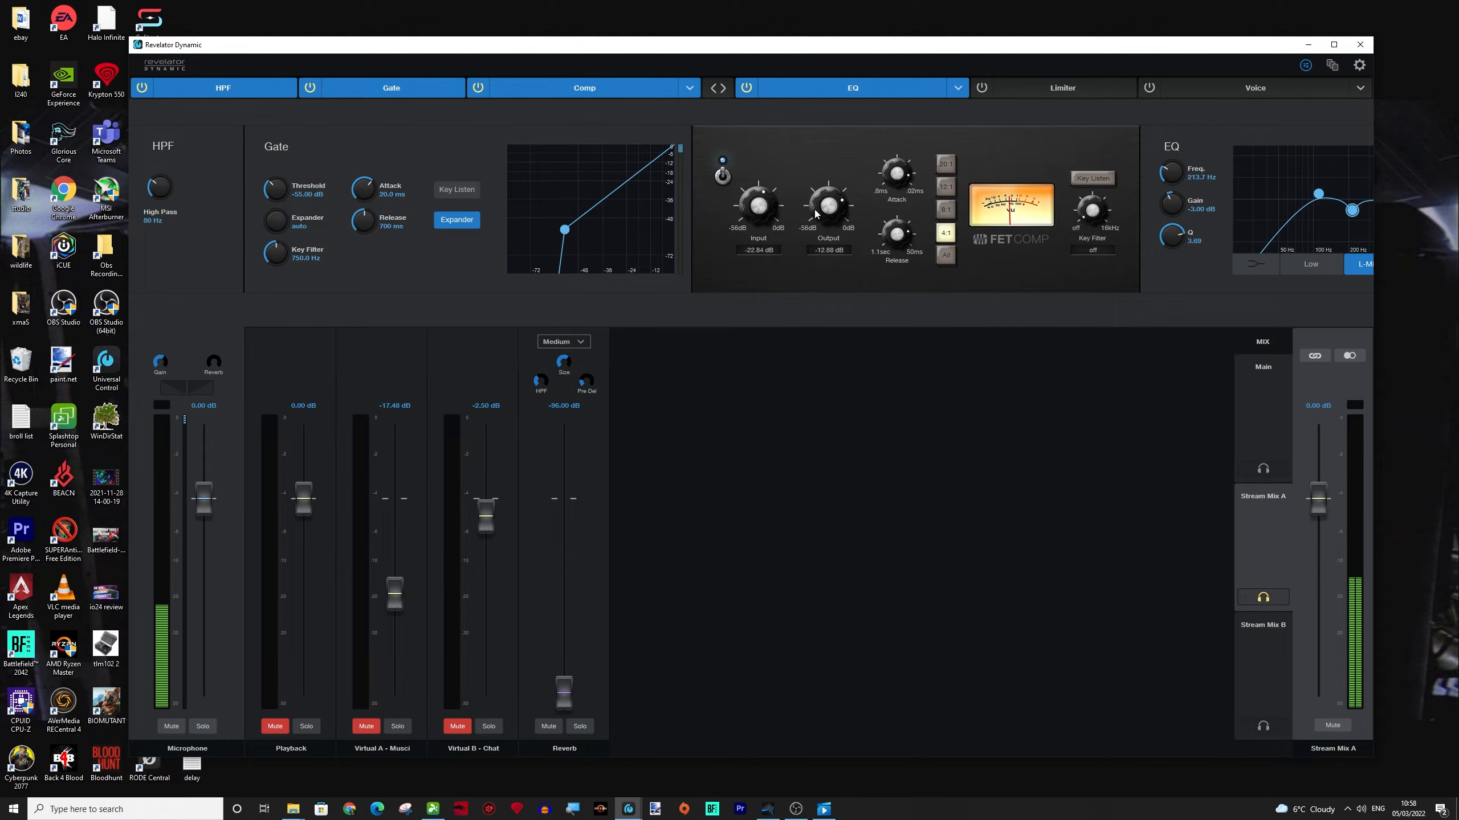
Step: Try the Tube compressor switched on with Gain at 52 and Peak Reduction at 65.5, and return to the Standard model
left_click(689, 88)
left_click(700, 118)
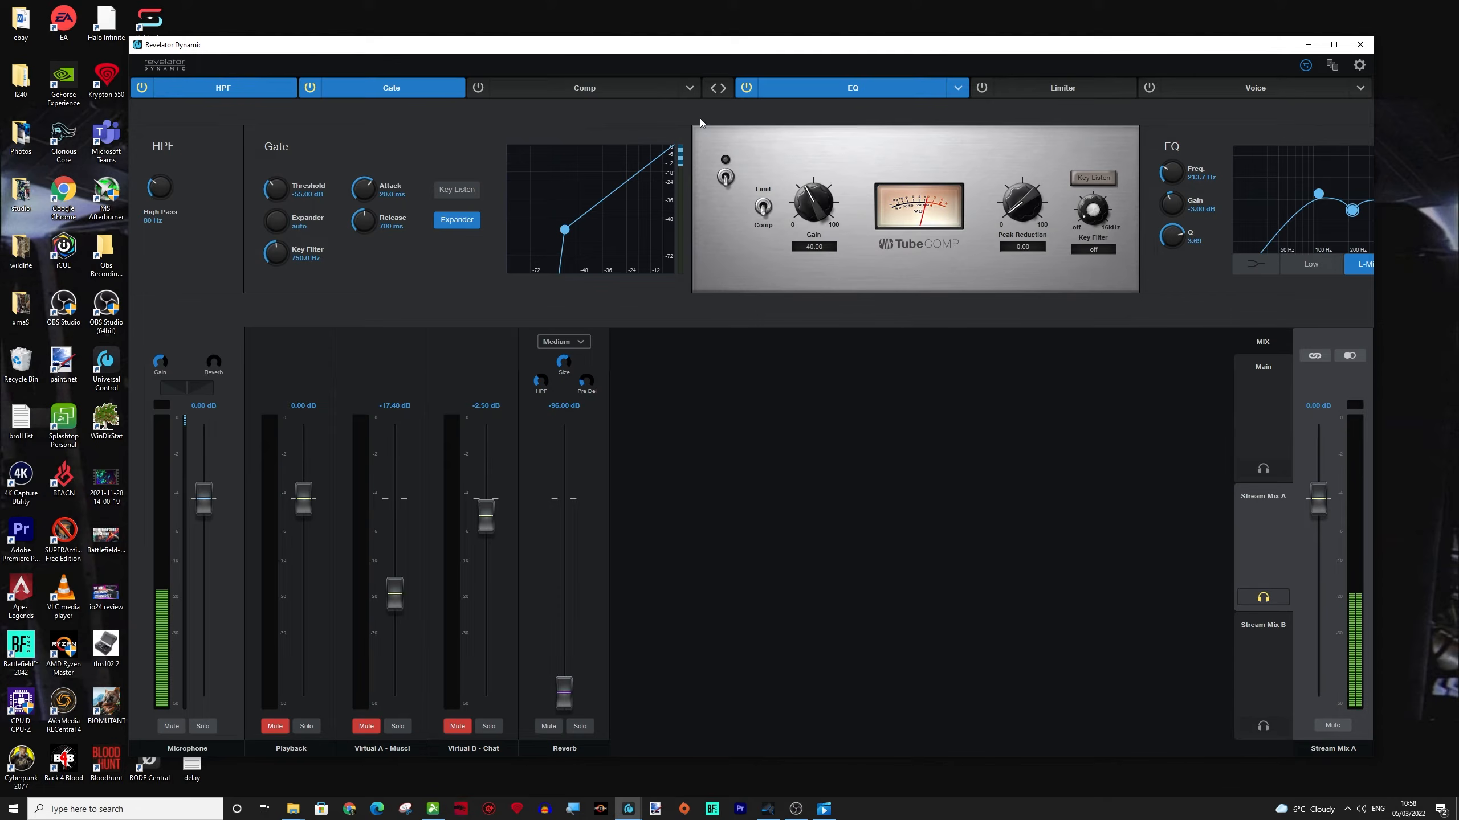
left_click(725, 177)
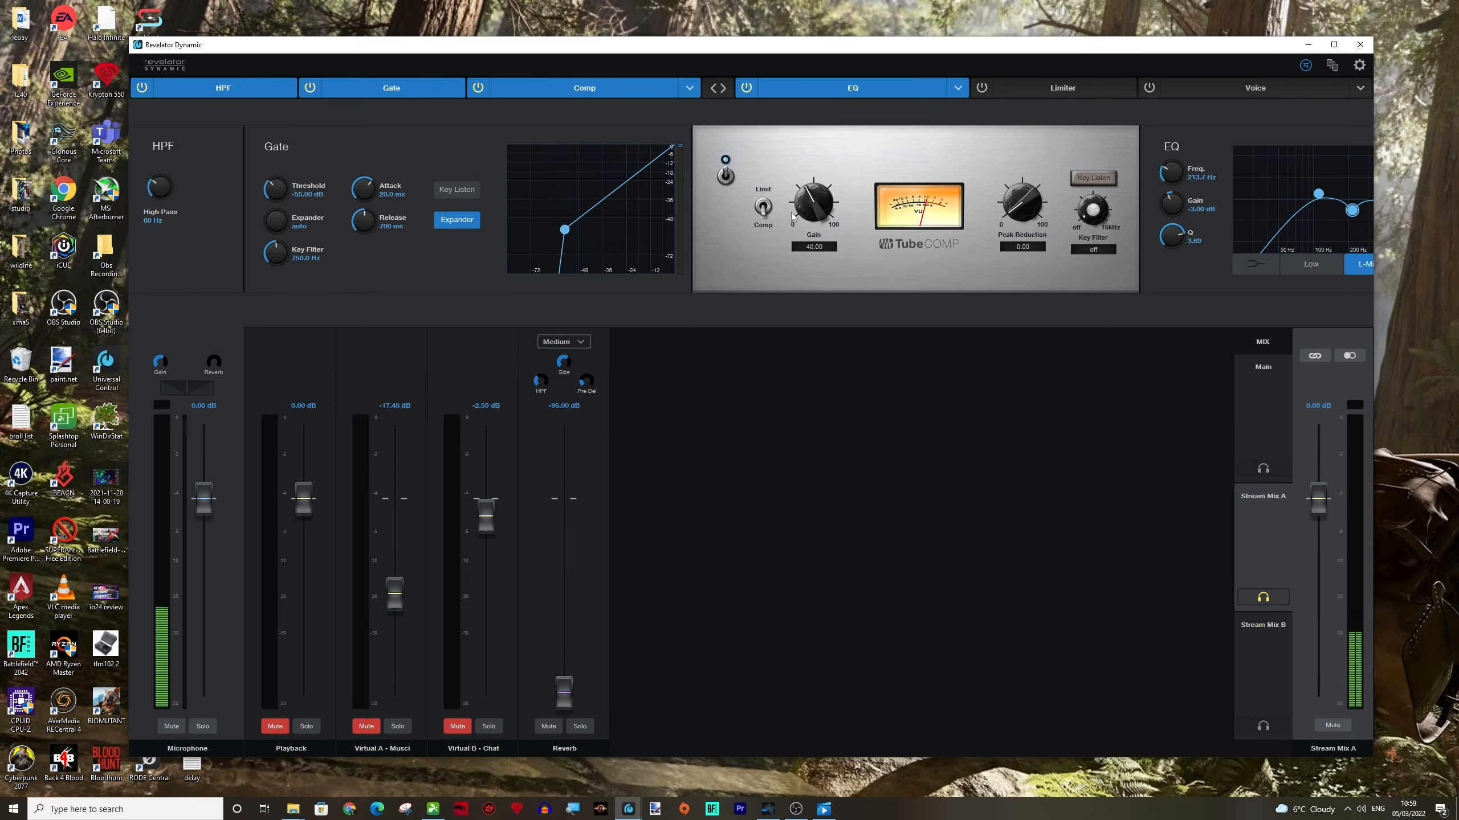
left_click_drag(806, 197, 814, 201)
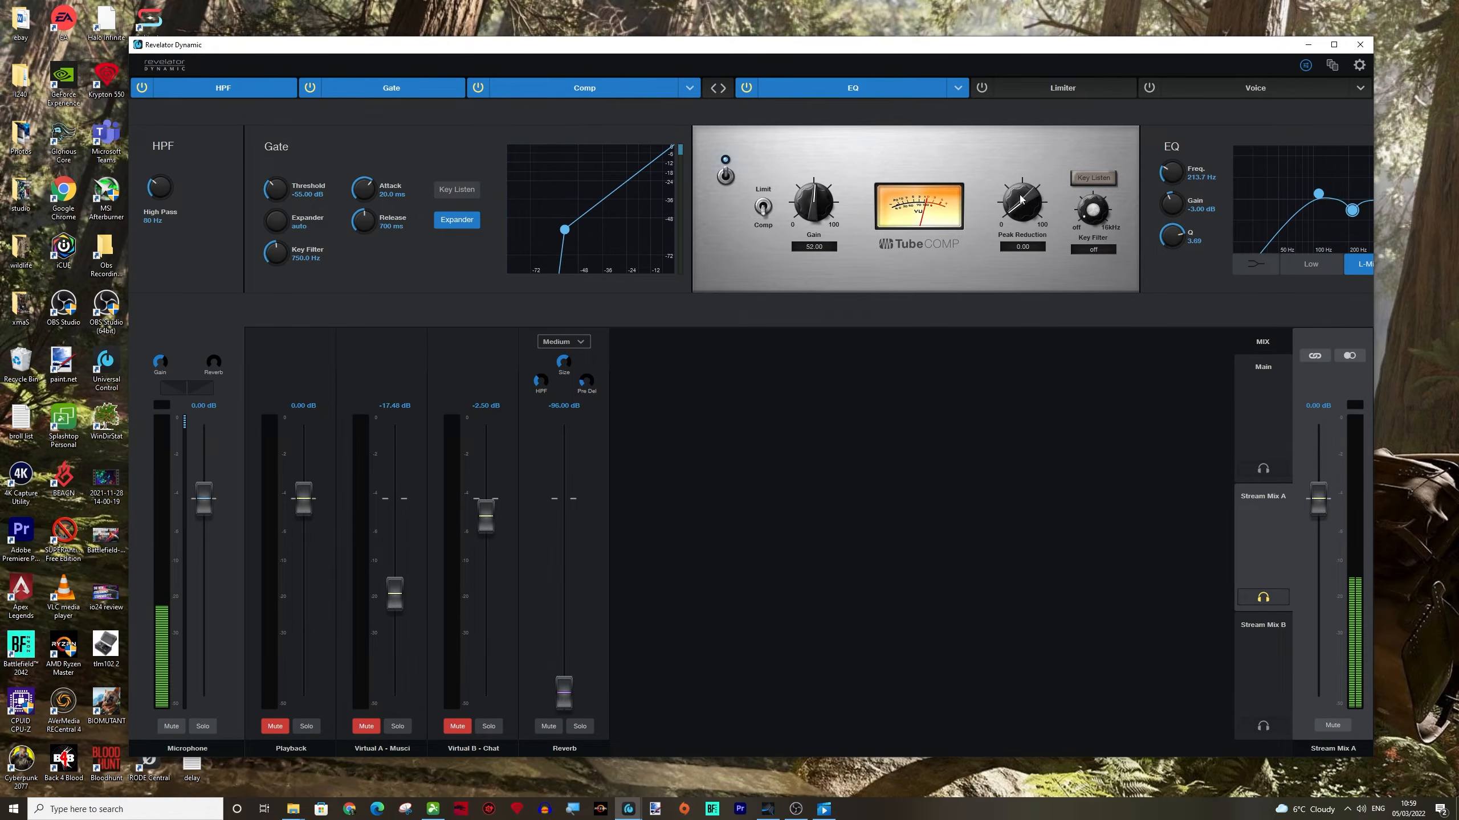
left_click_drag(1013, 202, 1017, 185)
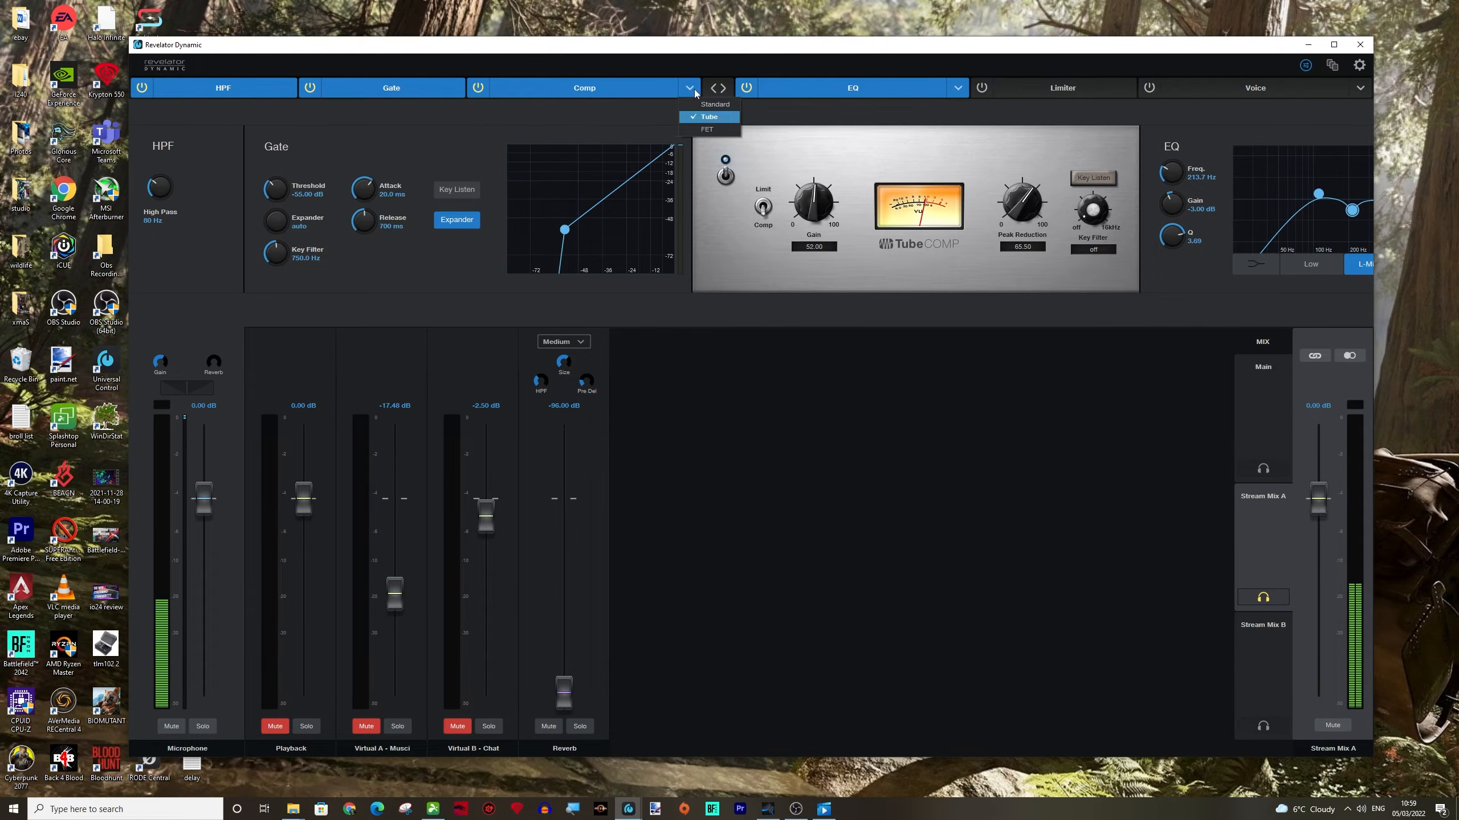
left_click(712, 91)
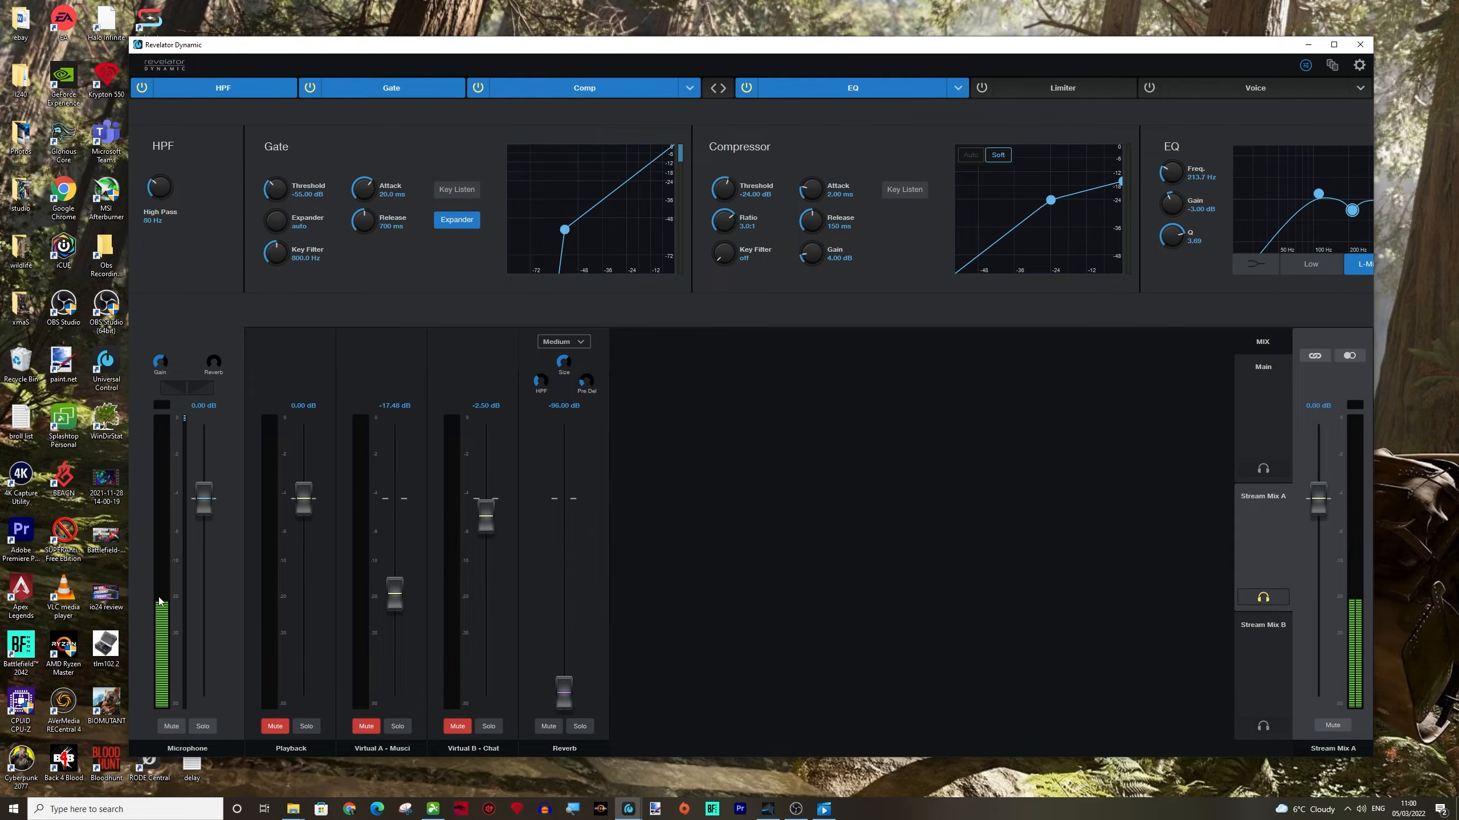
Step: Demonstrate the compressor's ratio by setting it to 1:1, 2:1, 3:1 and 4:1 in turn
mouse_move(161, 613)
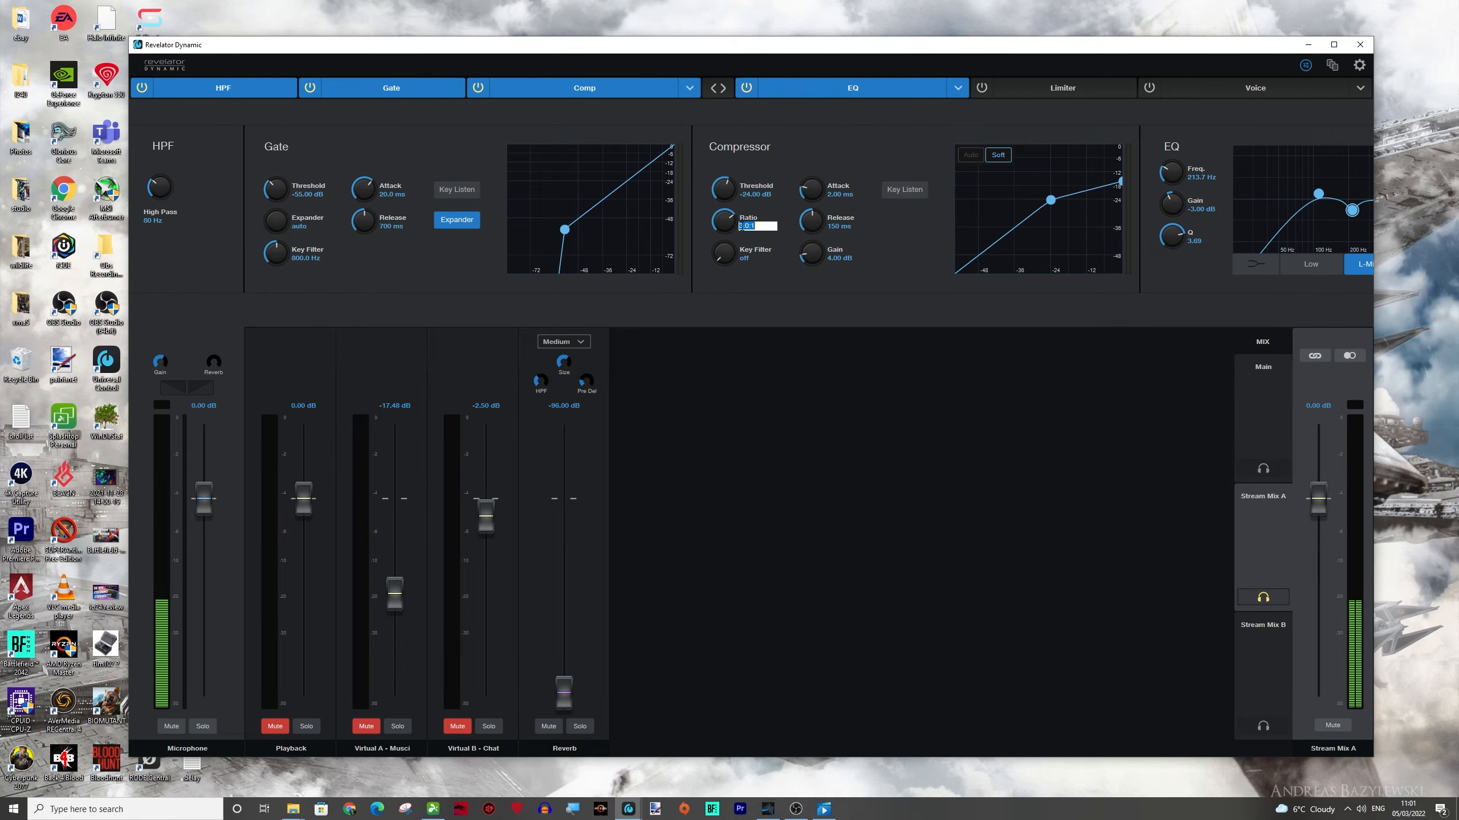
type("1")
key("Return")
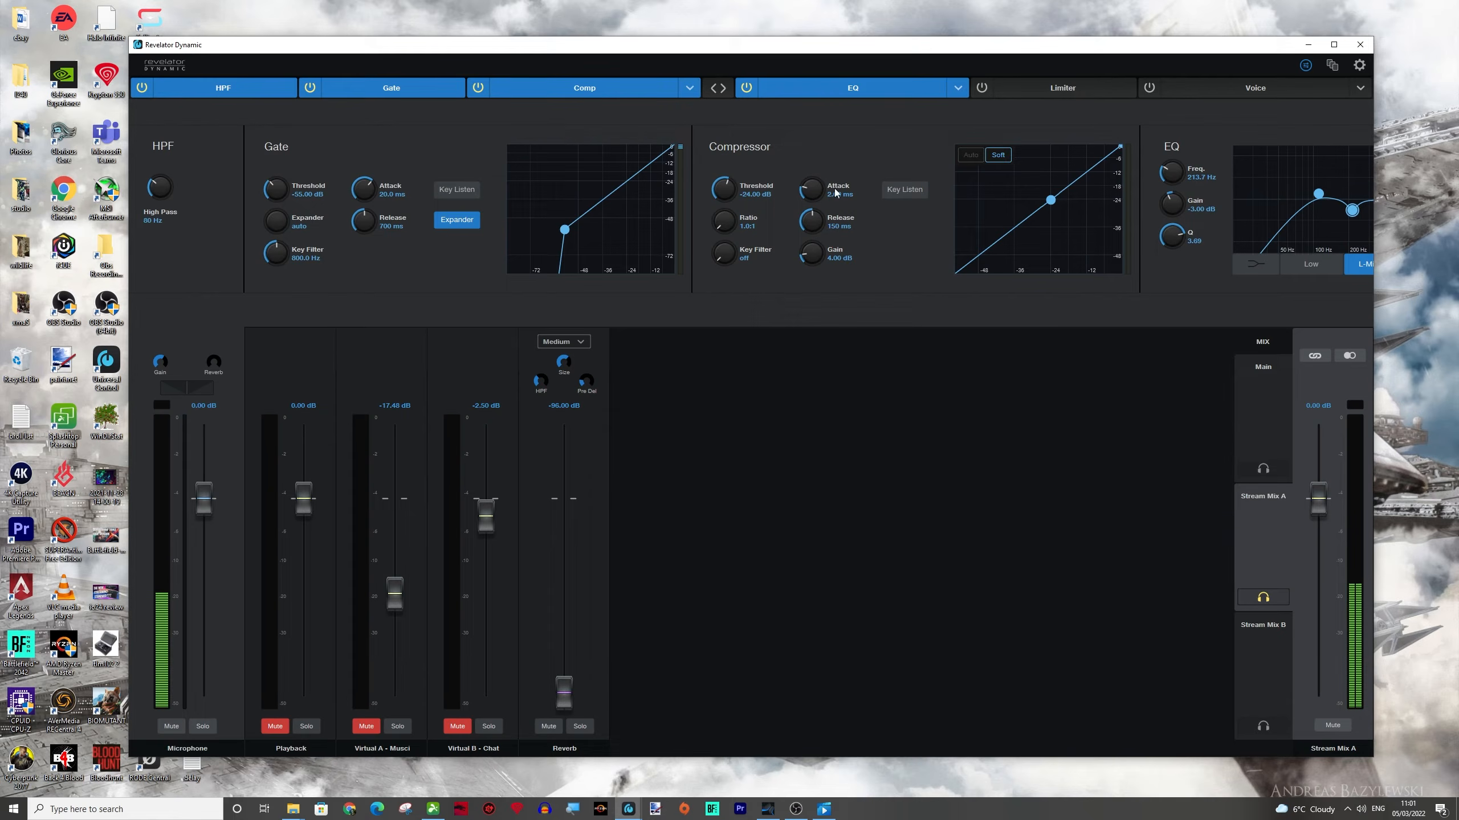
double_click(749, 218)
type("2")
key("Return")
left_click(740, 229)
type("3")
key("Return")
type("4")
key("Return")
Step: Set the compressor's ratio to 2.5:1
double_click(748, 227)
type("2.5")
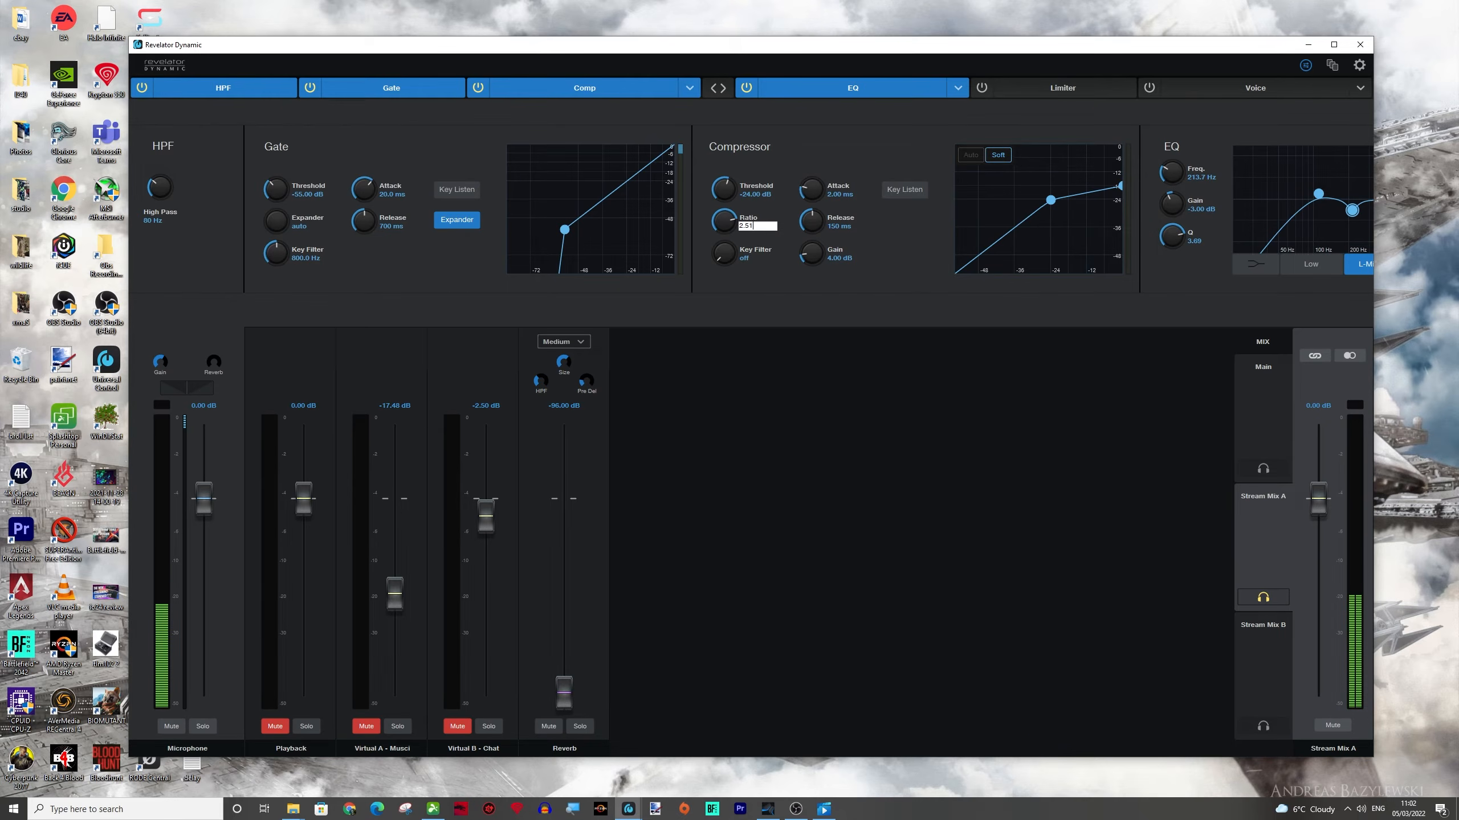
key("Return")
Step: Try a compressor release of 400 ms and restore it to 150 ms
double_click(840, 225)
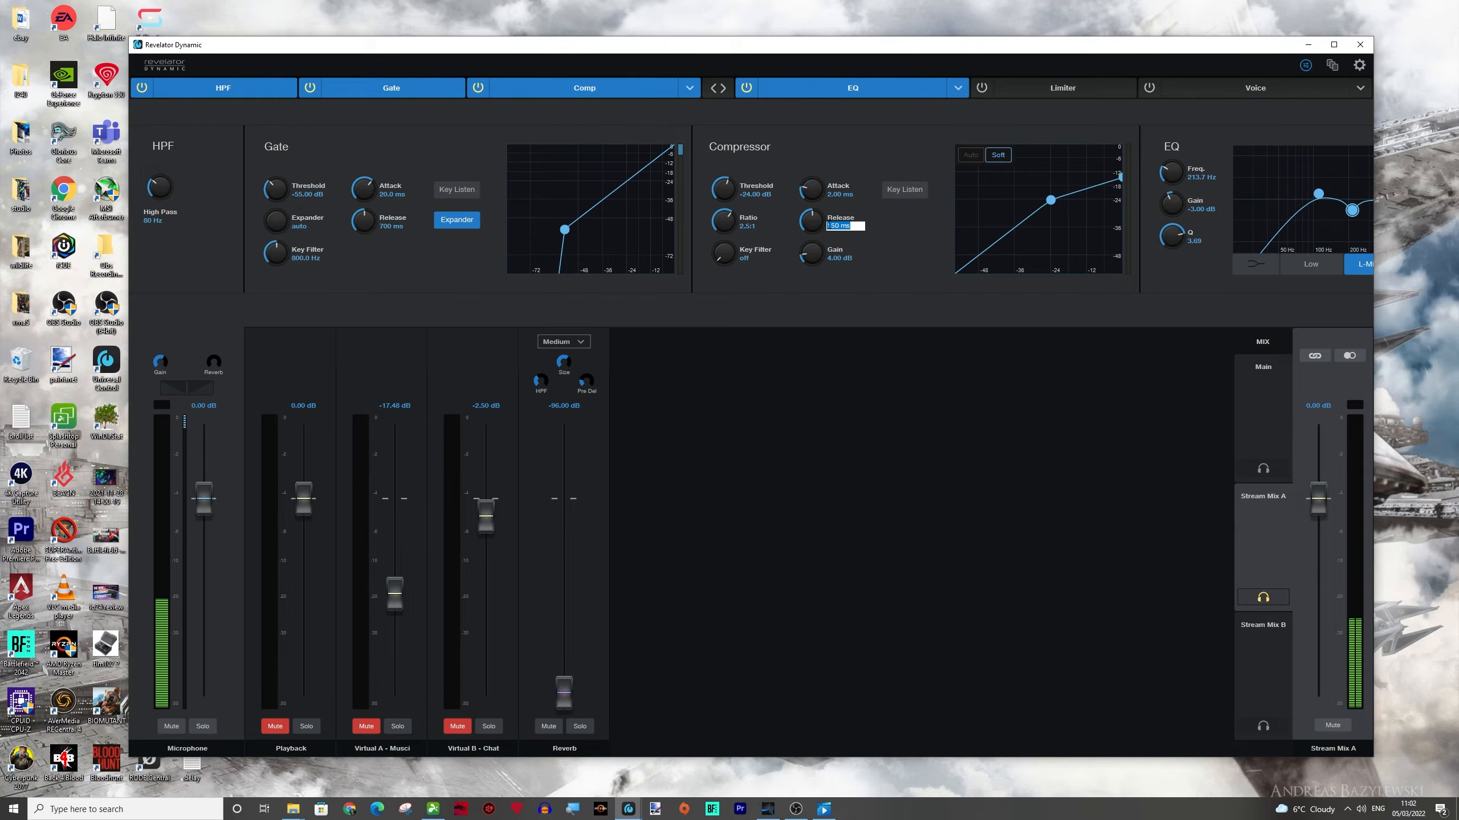
type("400")
key("Return")
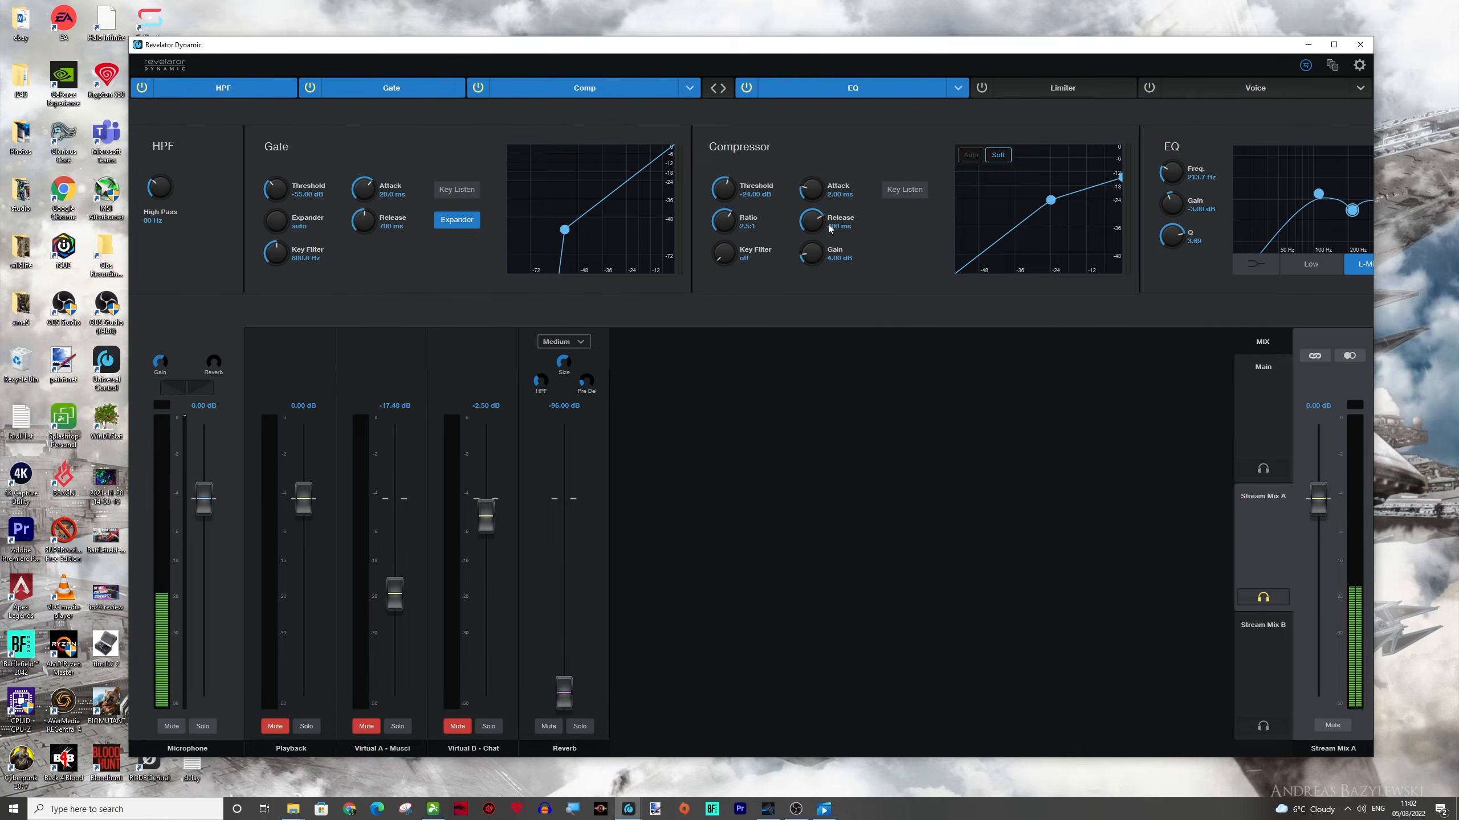
double_click(838, 225)
type("150")
key("Return")
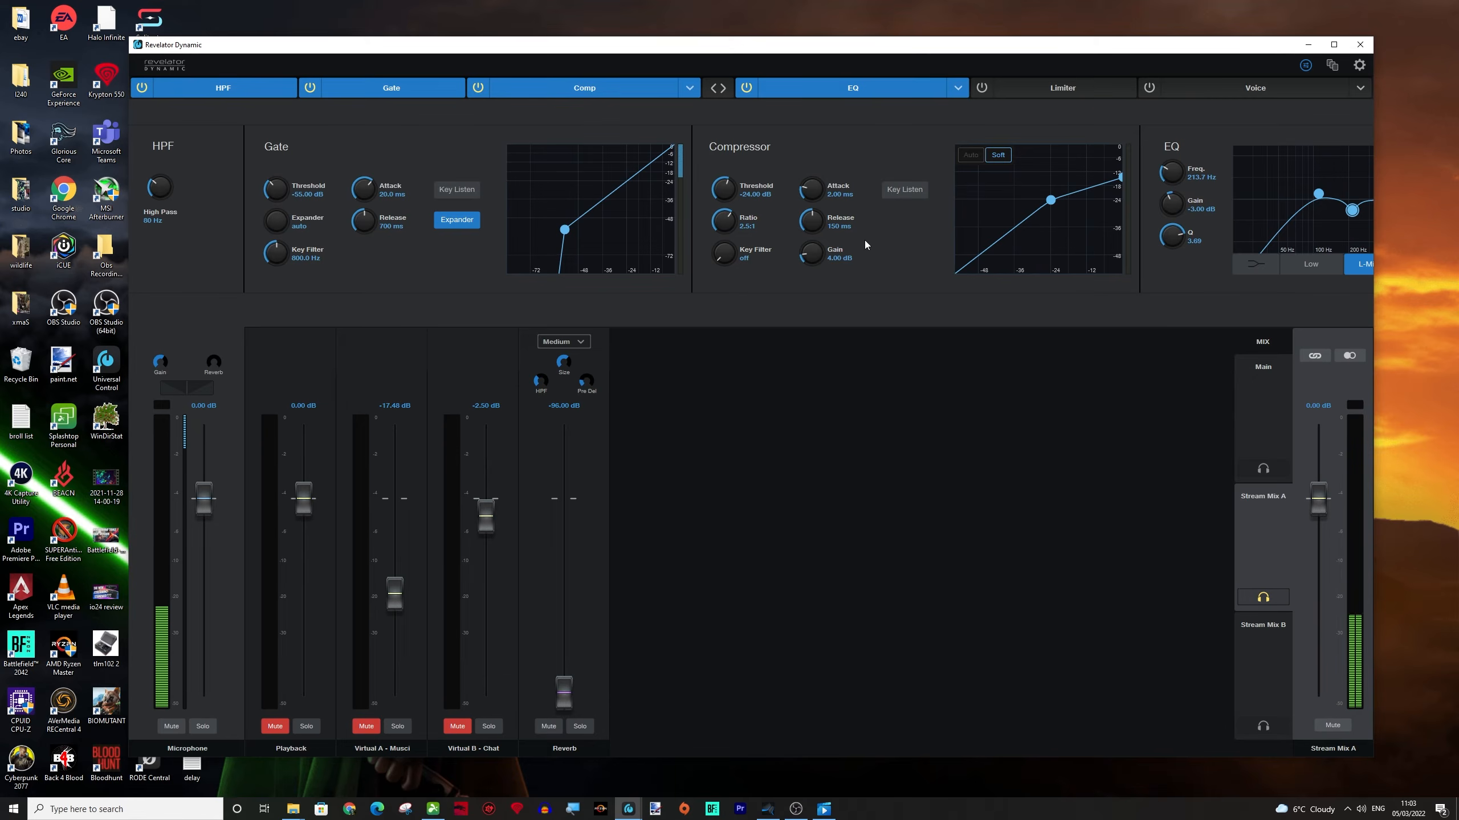
Step: Look at the compressor's preset choices in the simplified Fat Channel view, and return to the detailed settings
left_click(1305, 65)
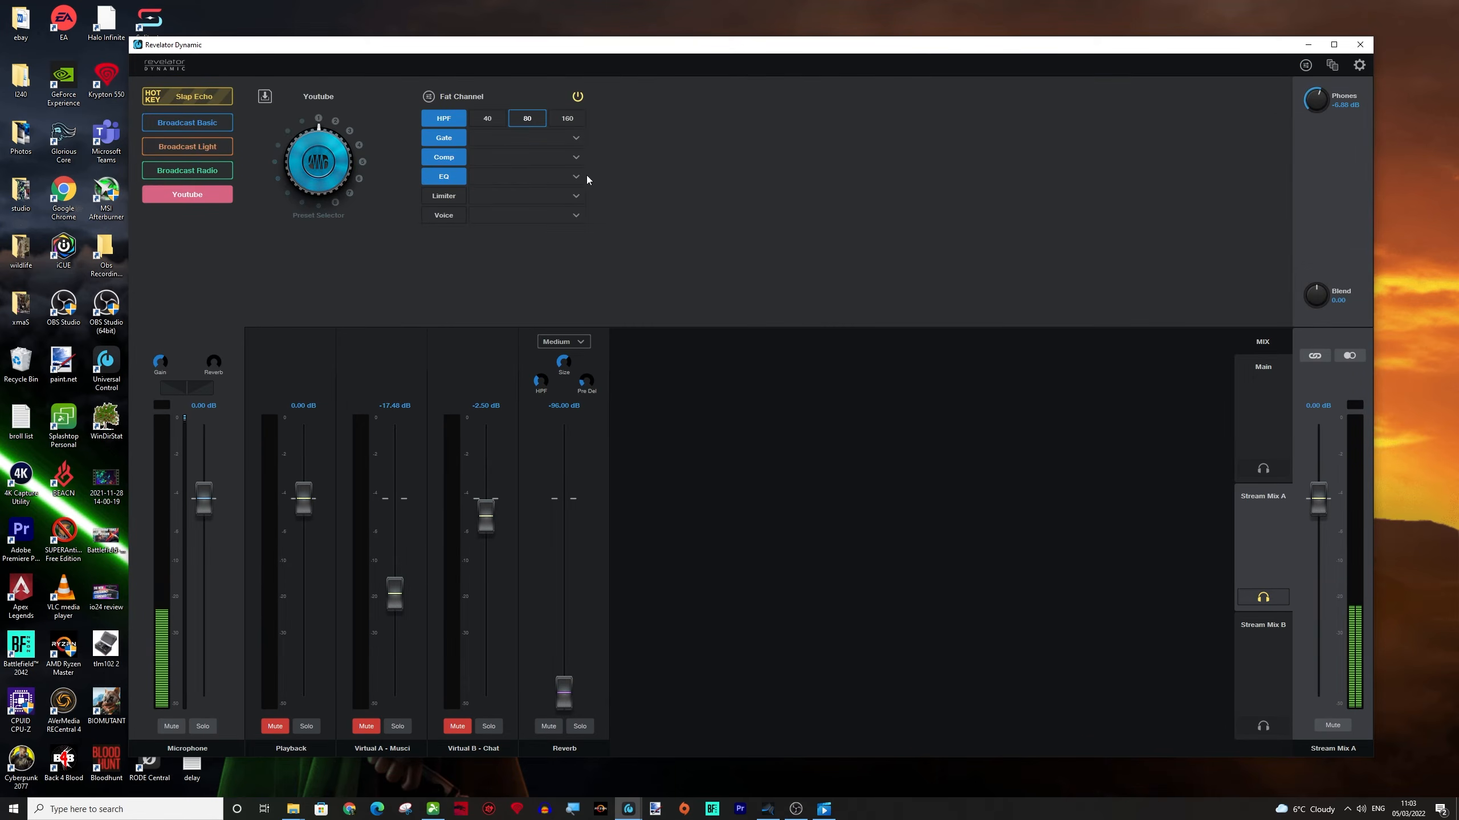
left_click(577, 158)
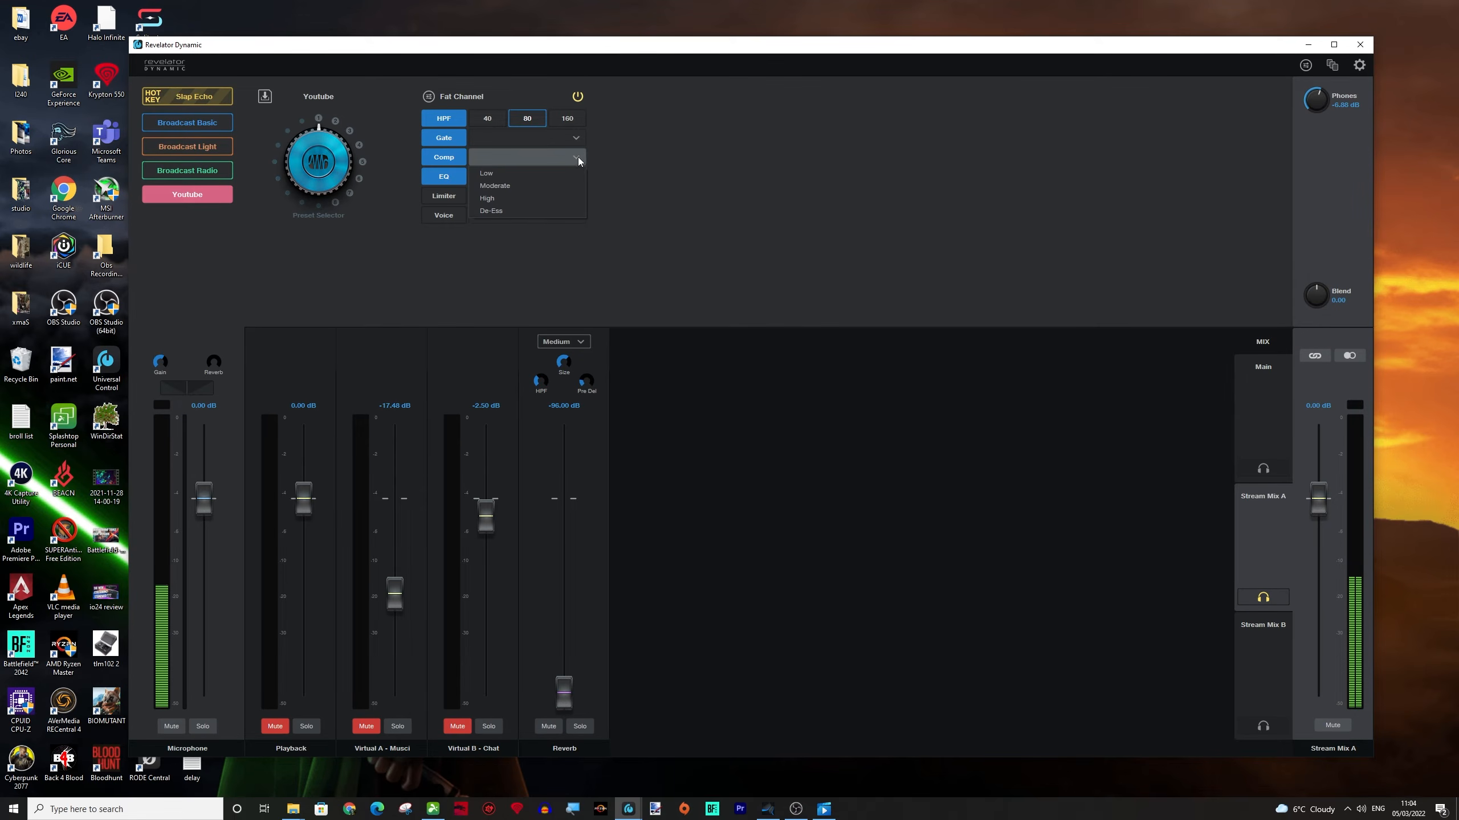
left_click(581, 159)
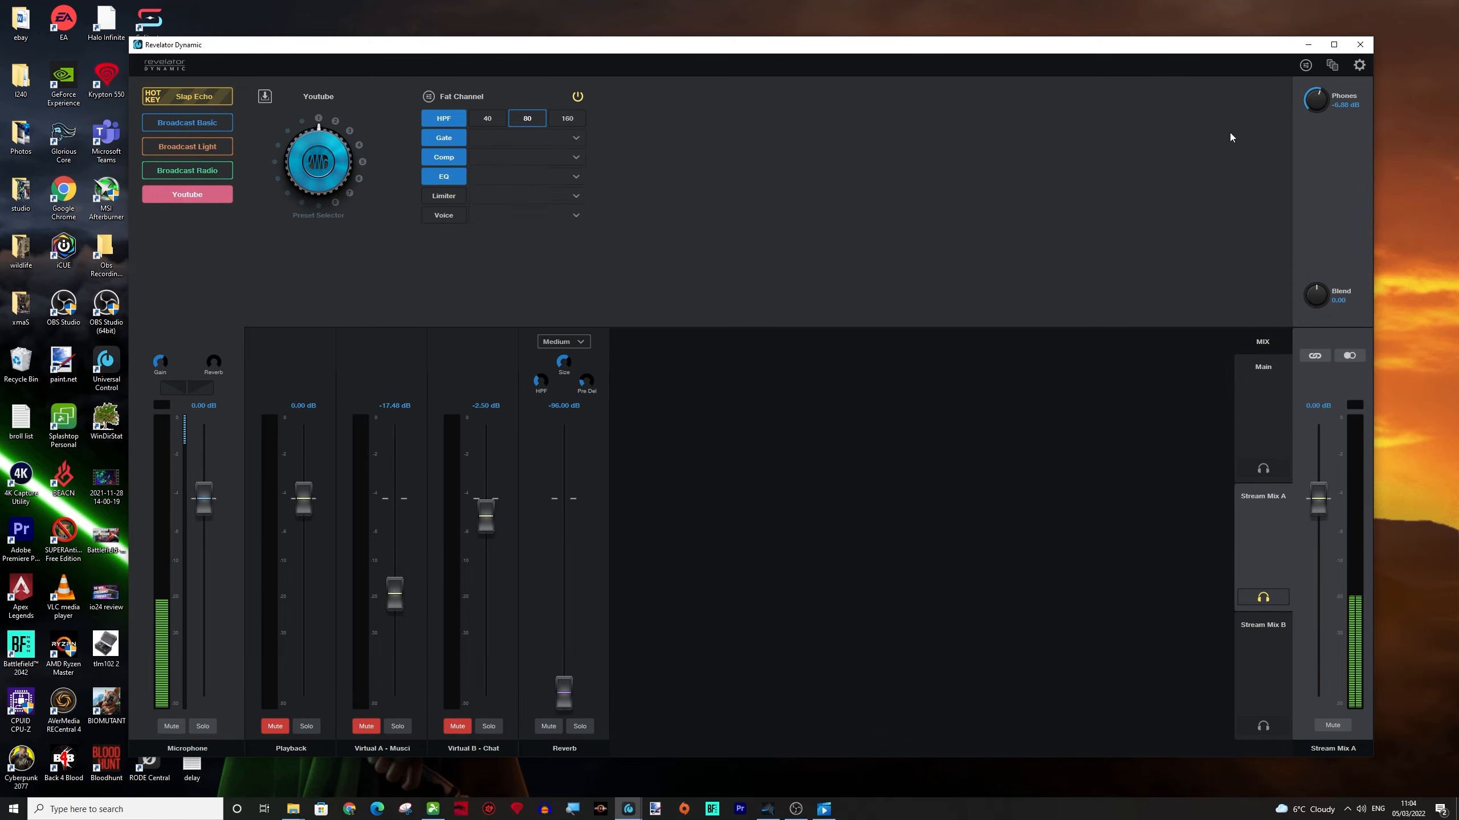
left_click(1305, 66)
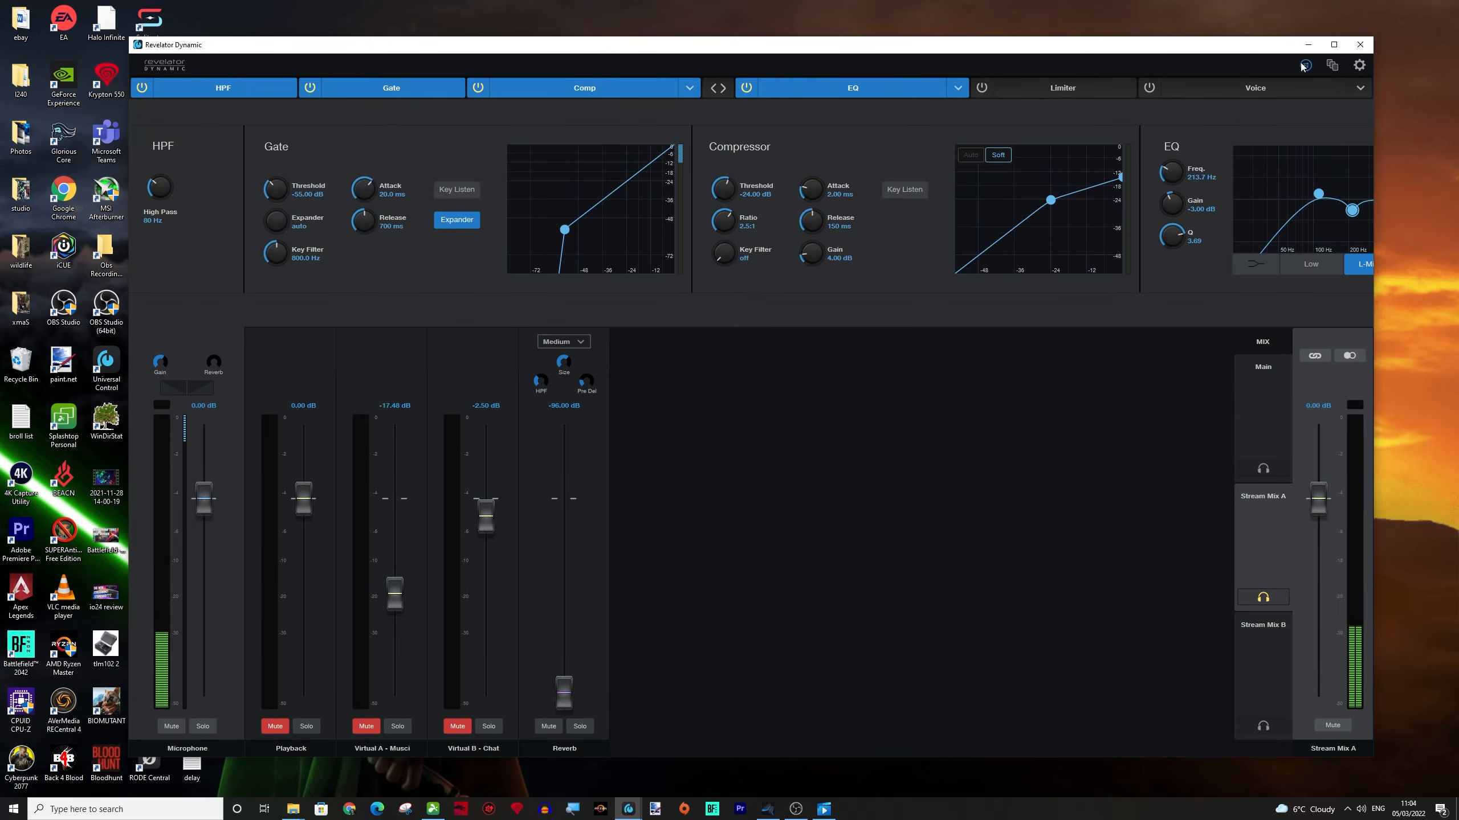
Step: Try the Vintage EQ model switched on, with the low band at 110 Hz and its gain boosted
double_click(743, 259)
left_click(892, 290)
left_click(1041, 84)
left_click(958, 87)
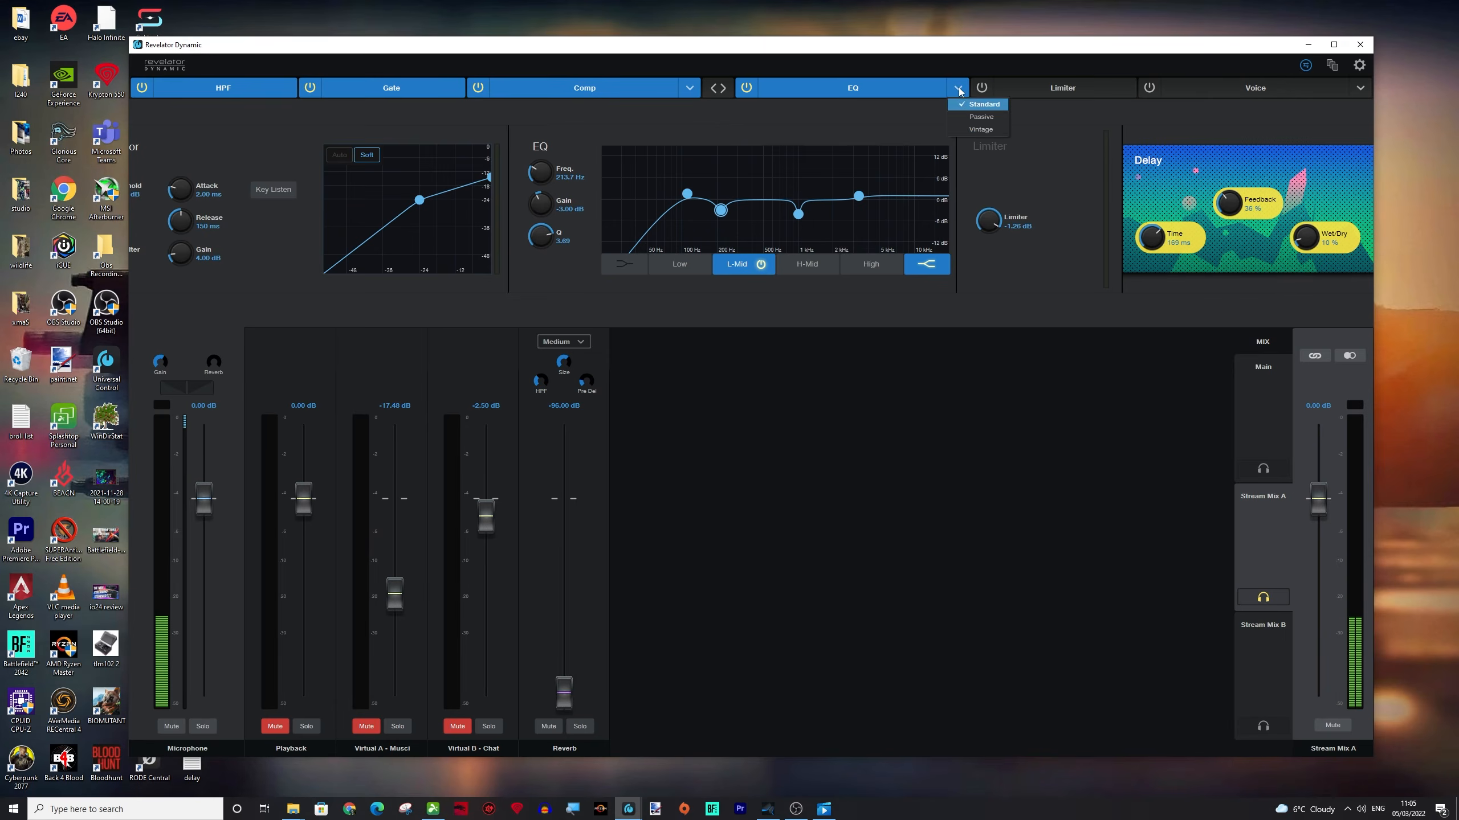
left_click(981, 130)
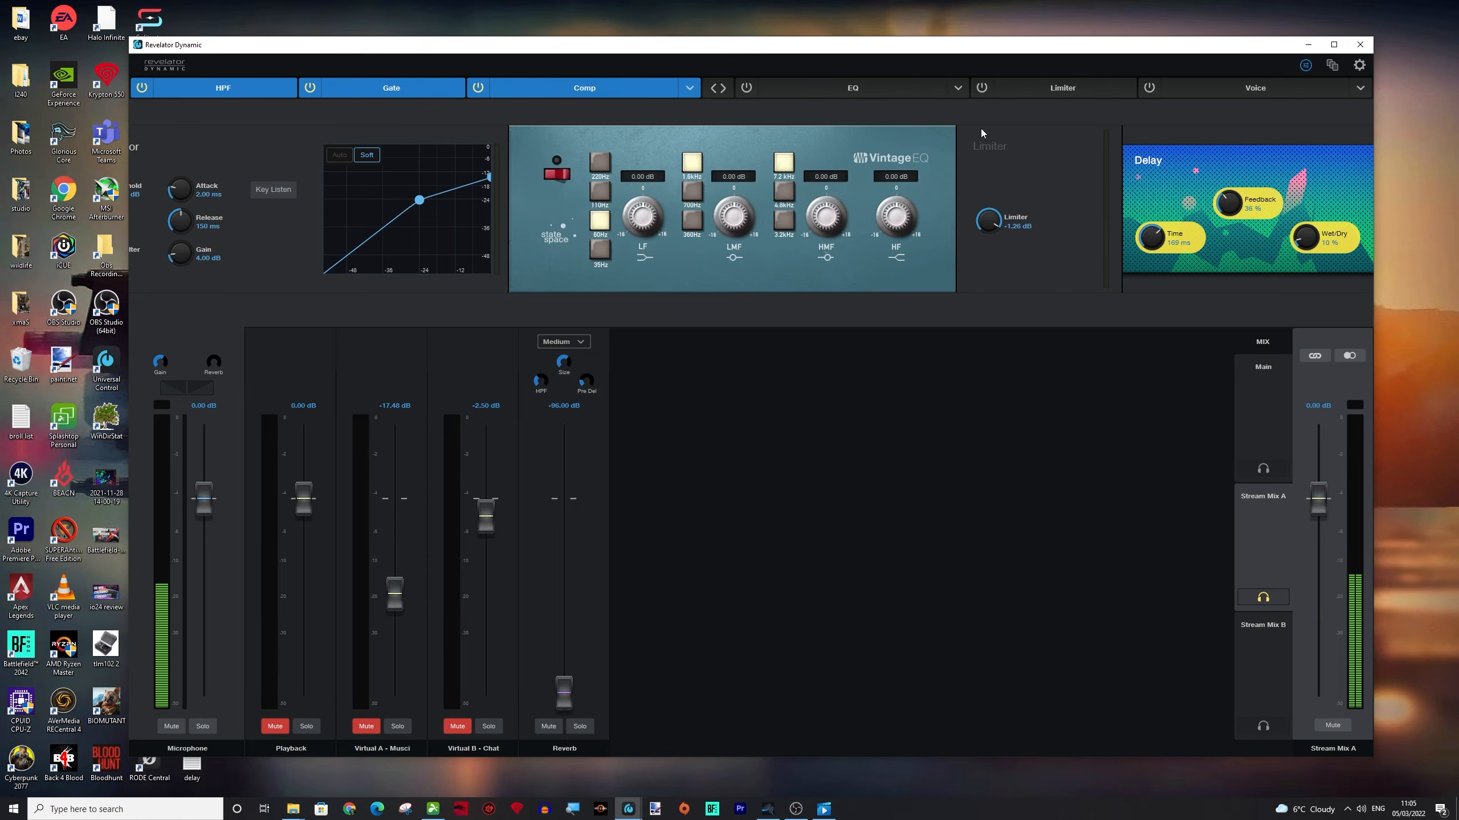
left_click(568, 179)
left_click(600, 191)
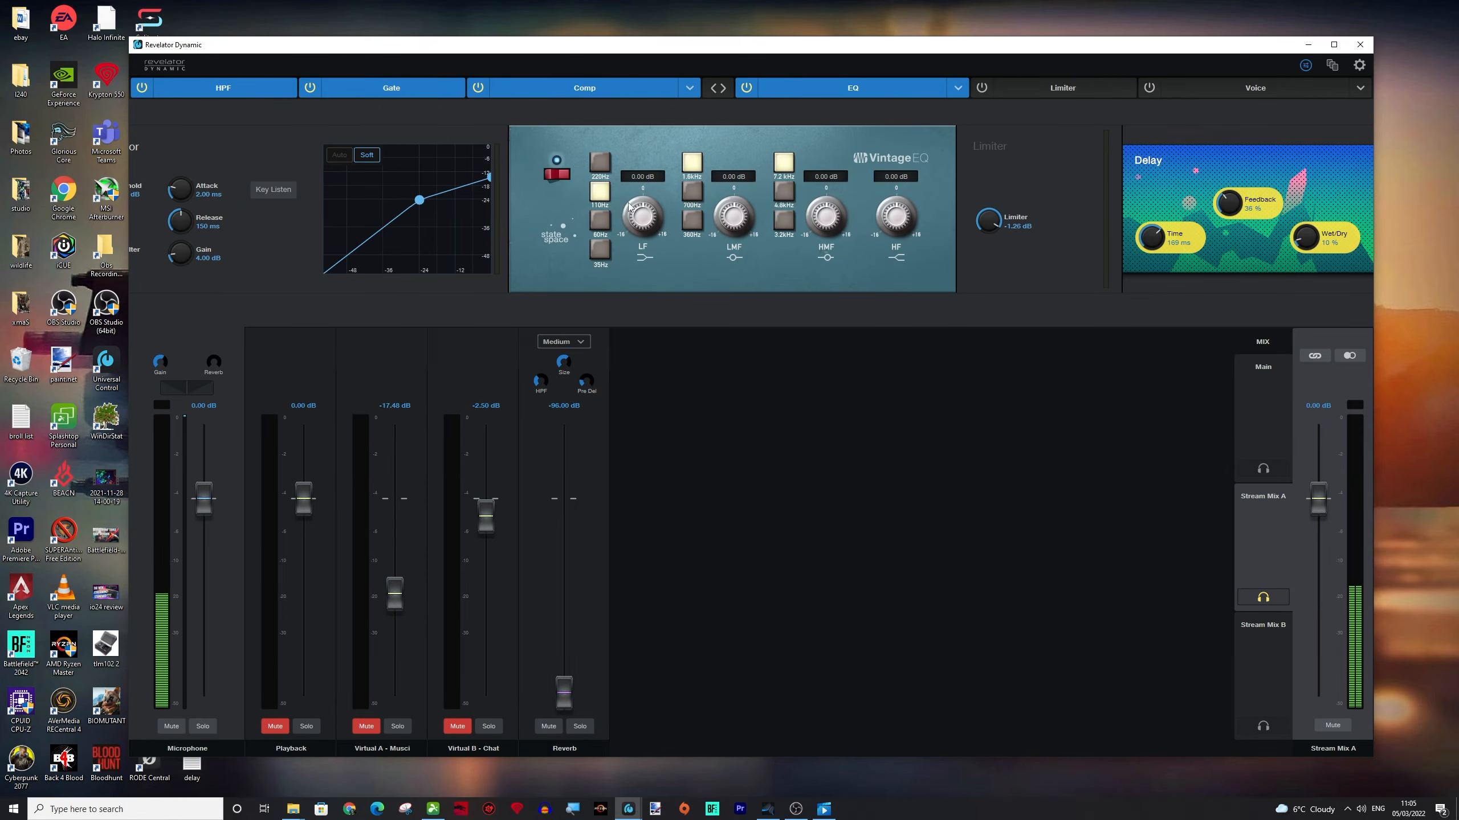
left_click_drag(630, 206, 637, 216)
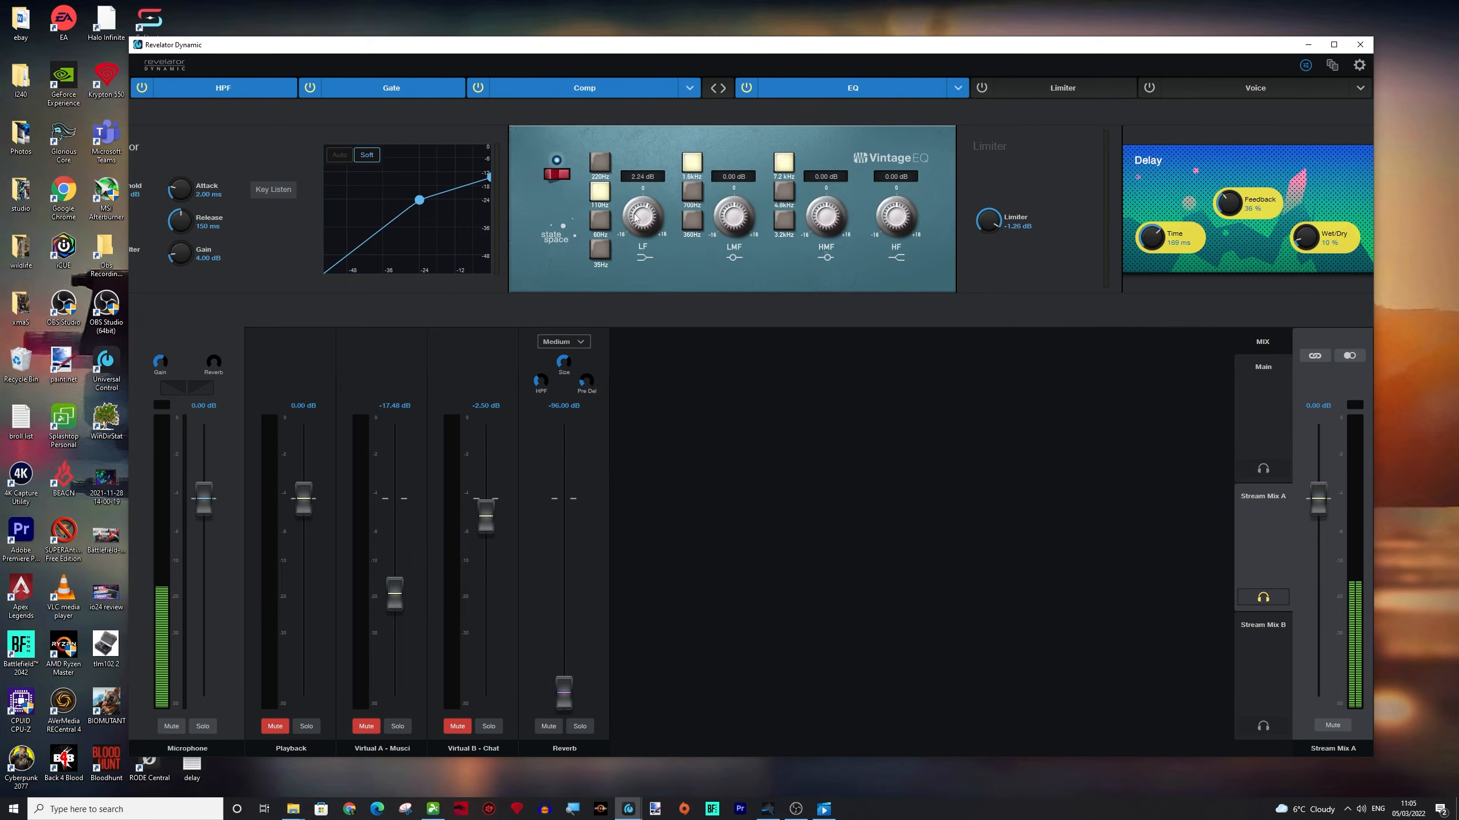
Step: Try the Vintage EQ with LMF at 700 Hz and -2.88 dB, HMF at 4.8 kHz and 3.20 dB, and HF at 2.88 dB
left_click(695, 226)
left_click_drag(723, 207, 722, 211)
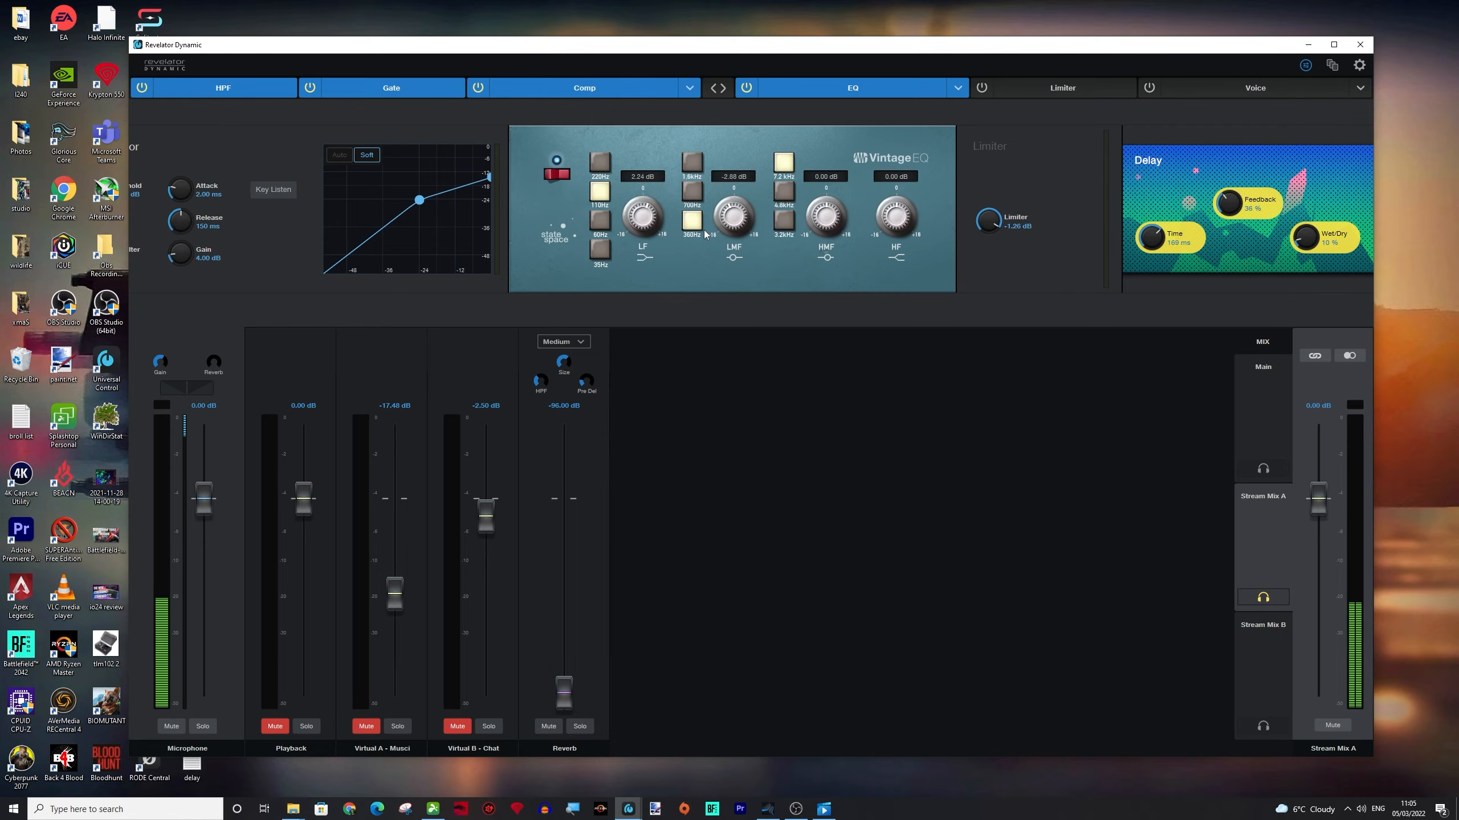
left_click(692, 193)
left_click(782, 191)
left_click_drag(815, 225, 819, 205)
left_click_drag(890, 217, 885, 204)
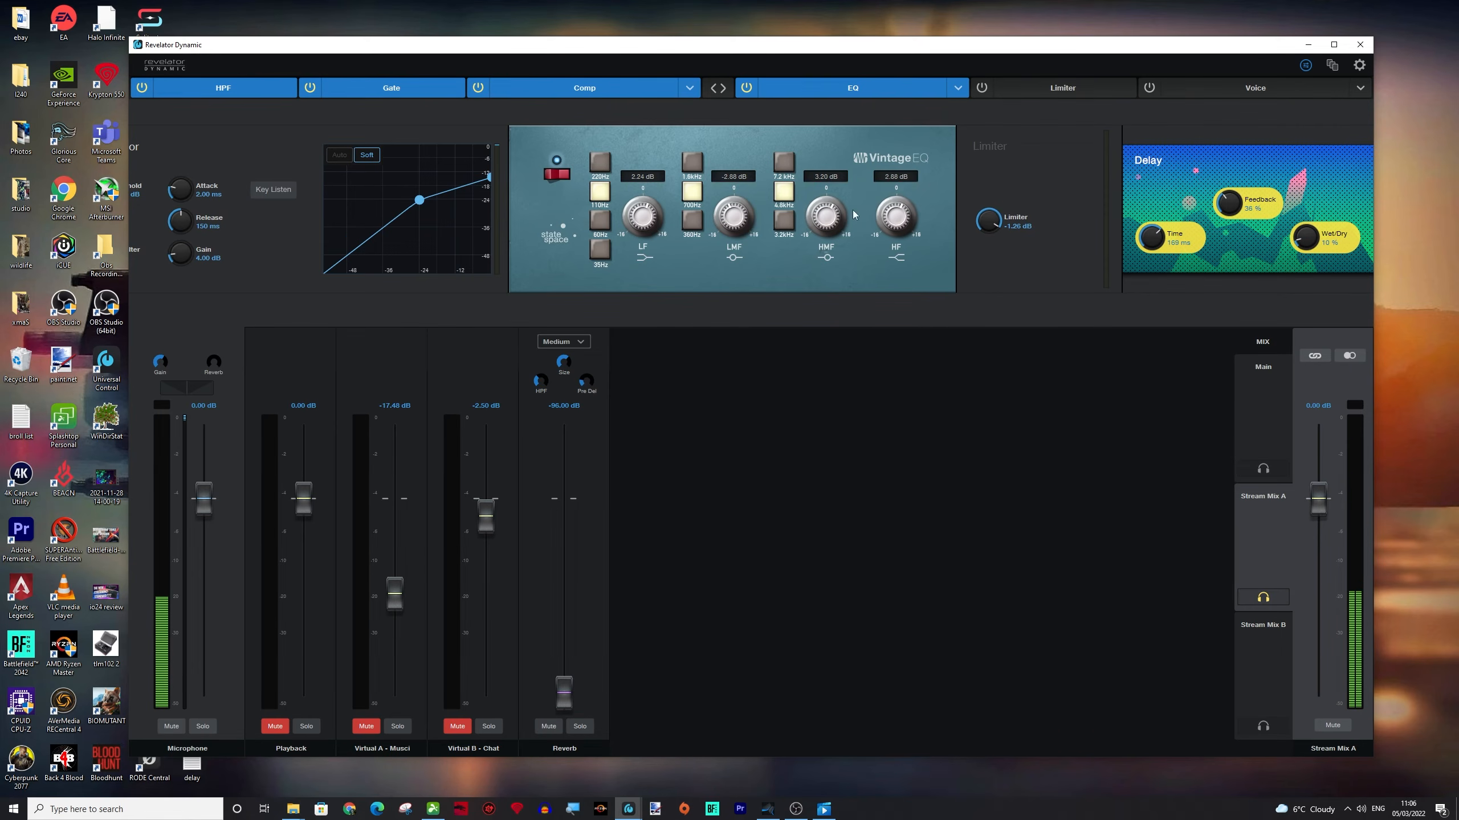
Step: Try the Passive EQ model switched on, adjusting its low-frequency boost and attenuation and its high-frequency selection and boost
left_click(957, 88)
left_click(983, 131)
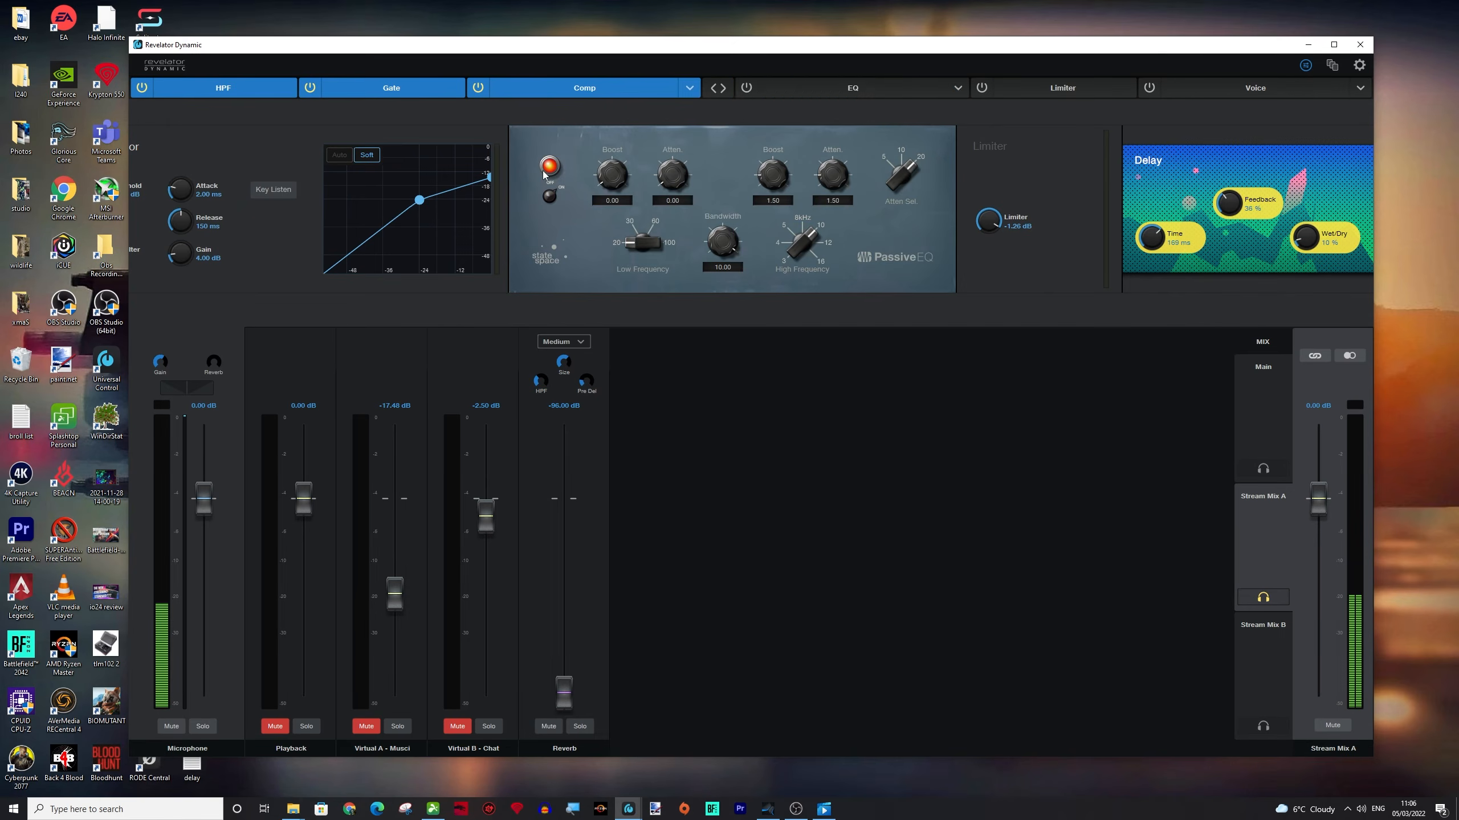
left_click_drag(628, 258, 651, 141)
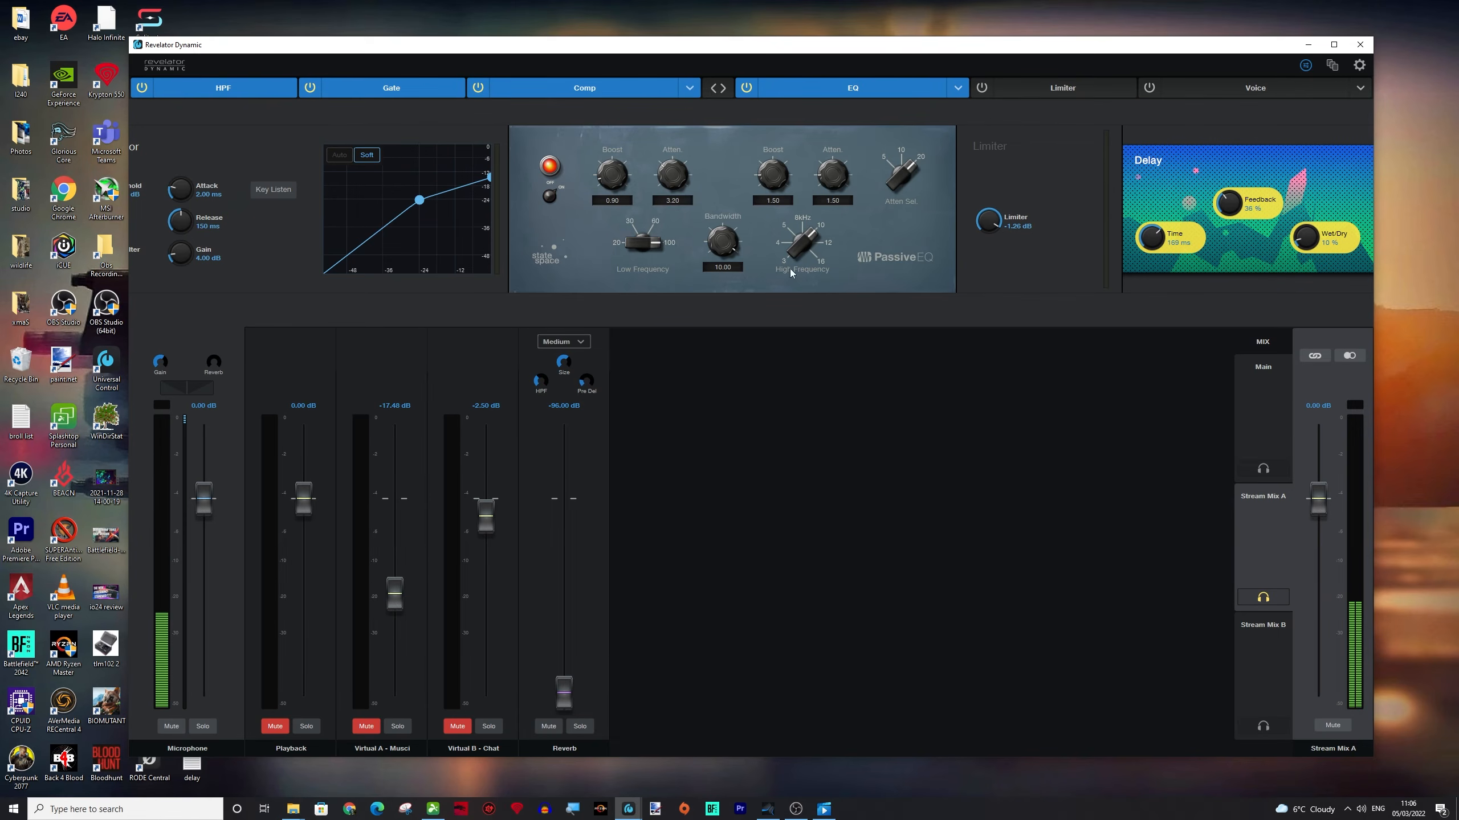
left_click_drag(795, 263, 796, 278)
left_click_drag(768, 185, 762, 145)
Step: Return the EQ to the Standard model and switch it on
left_click(958, 87)
left_click(975, 106)
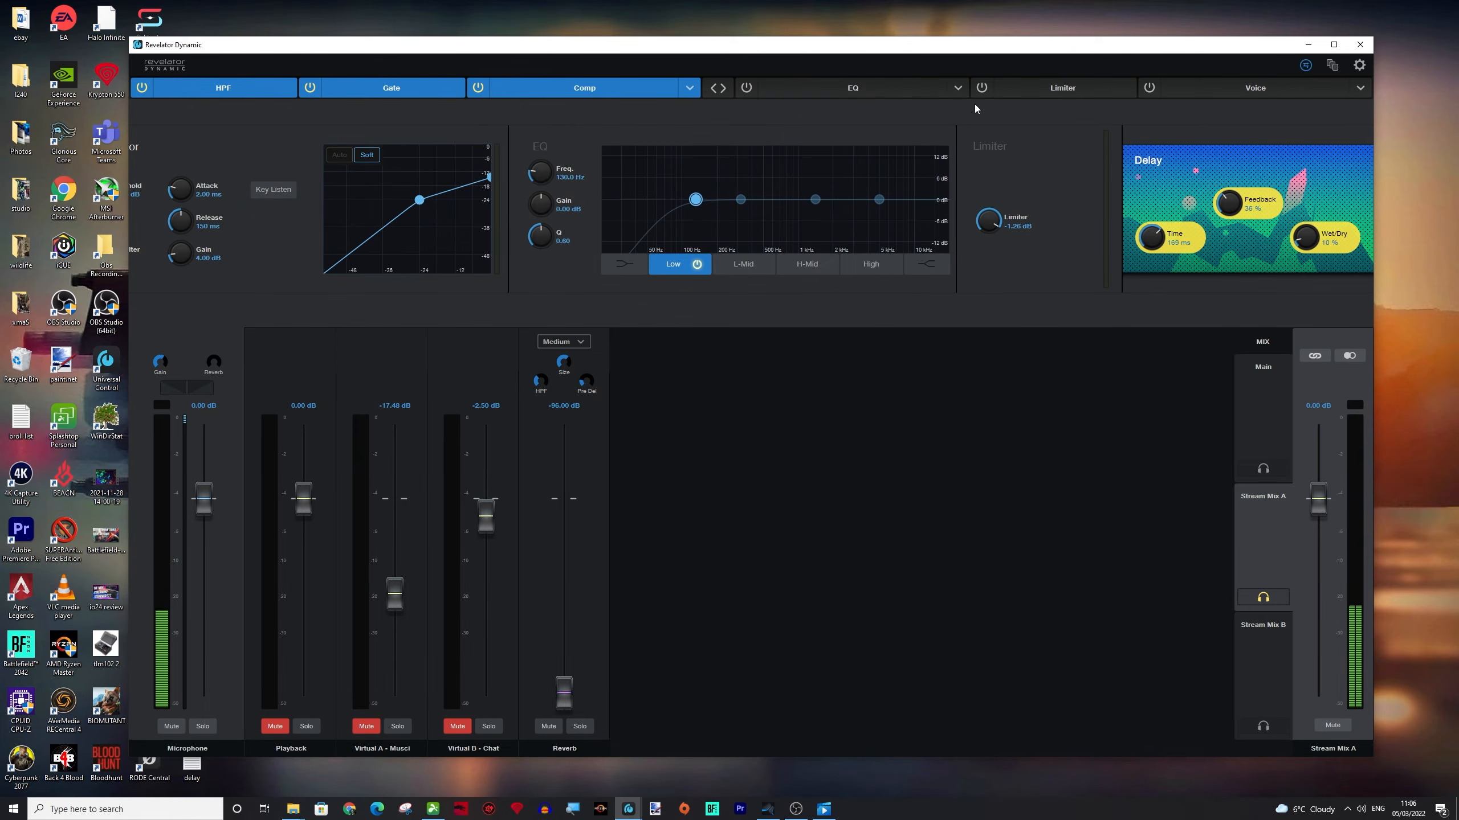
left_click(747, 88)
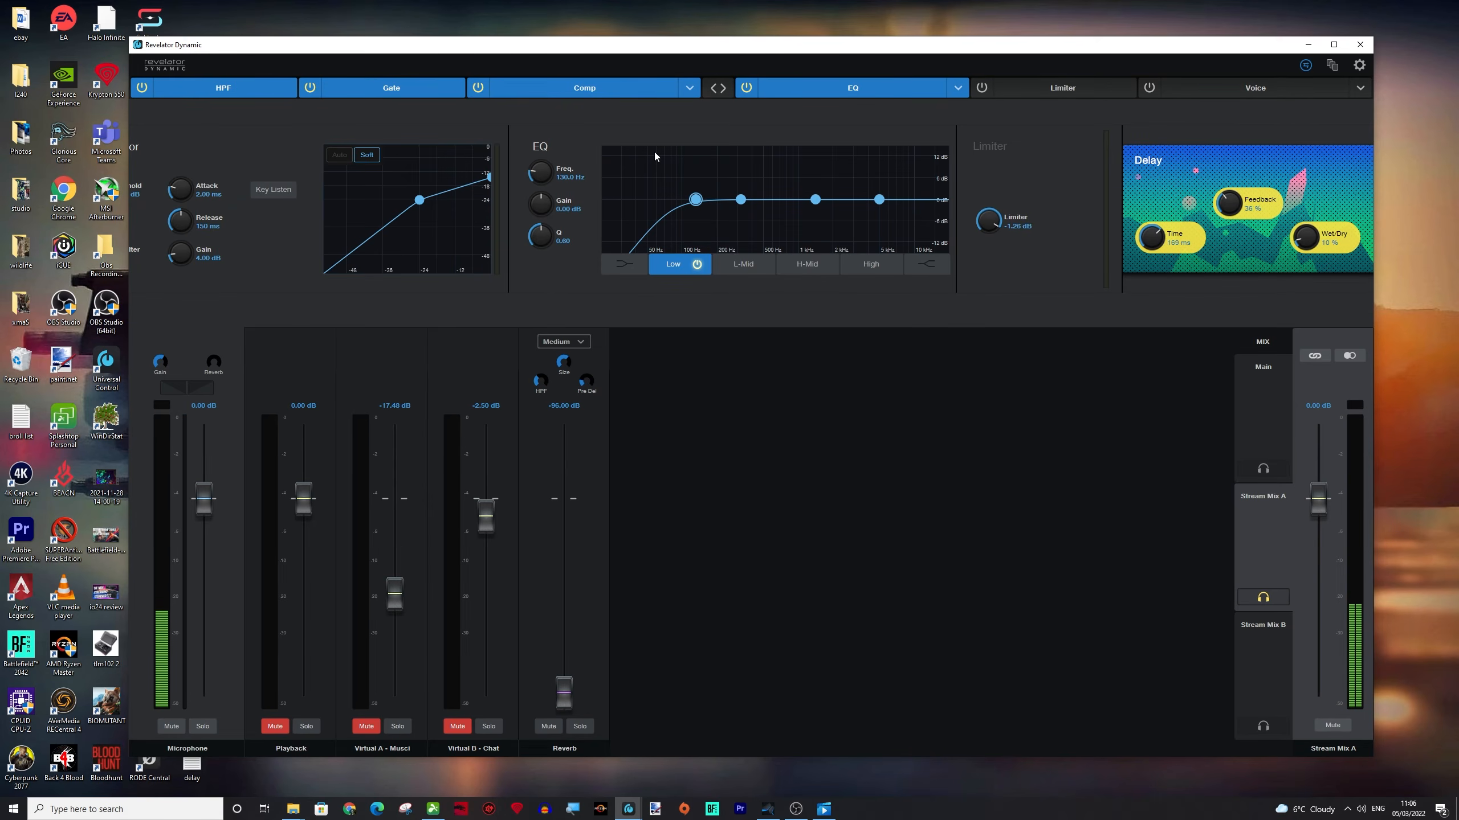
Step: Examine the Standard EQ's L-Mid, H-Mid and Low bands in turn
left_click(741, 200)
left_click(815, 200)
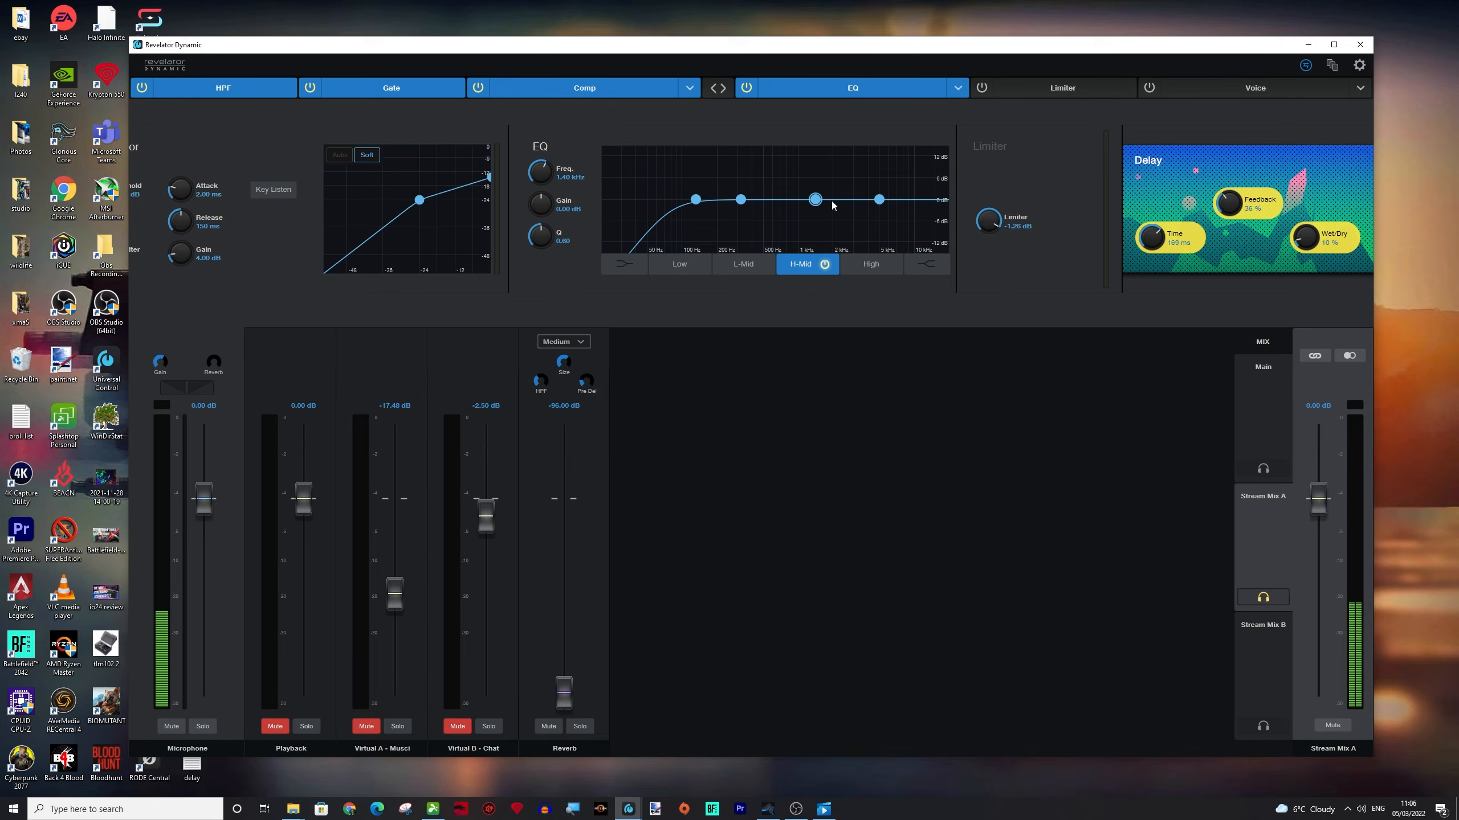
left_click(741, 199)
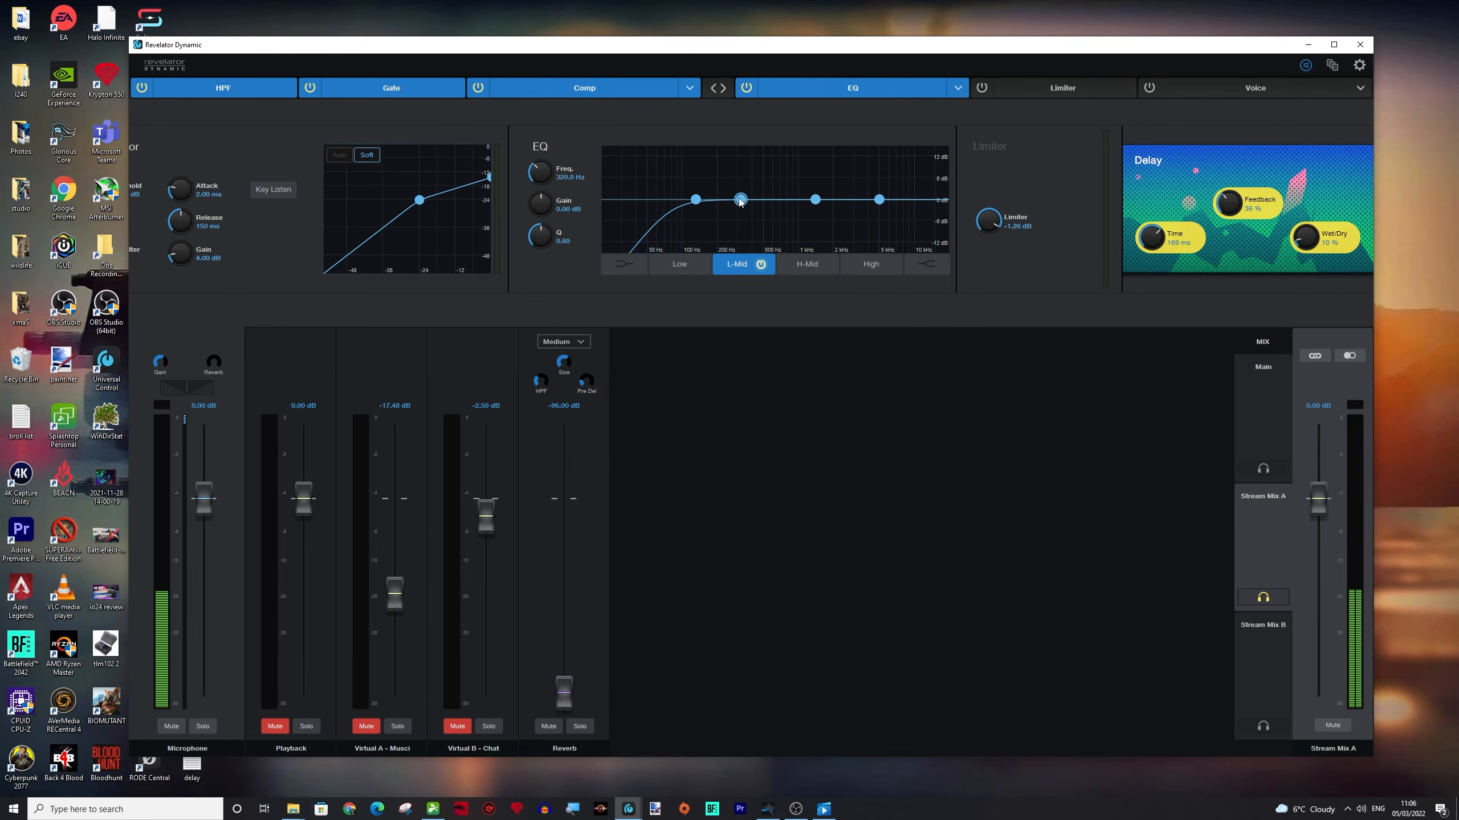
left_click(815, 200)
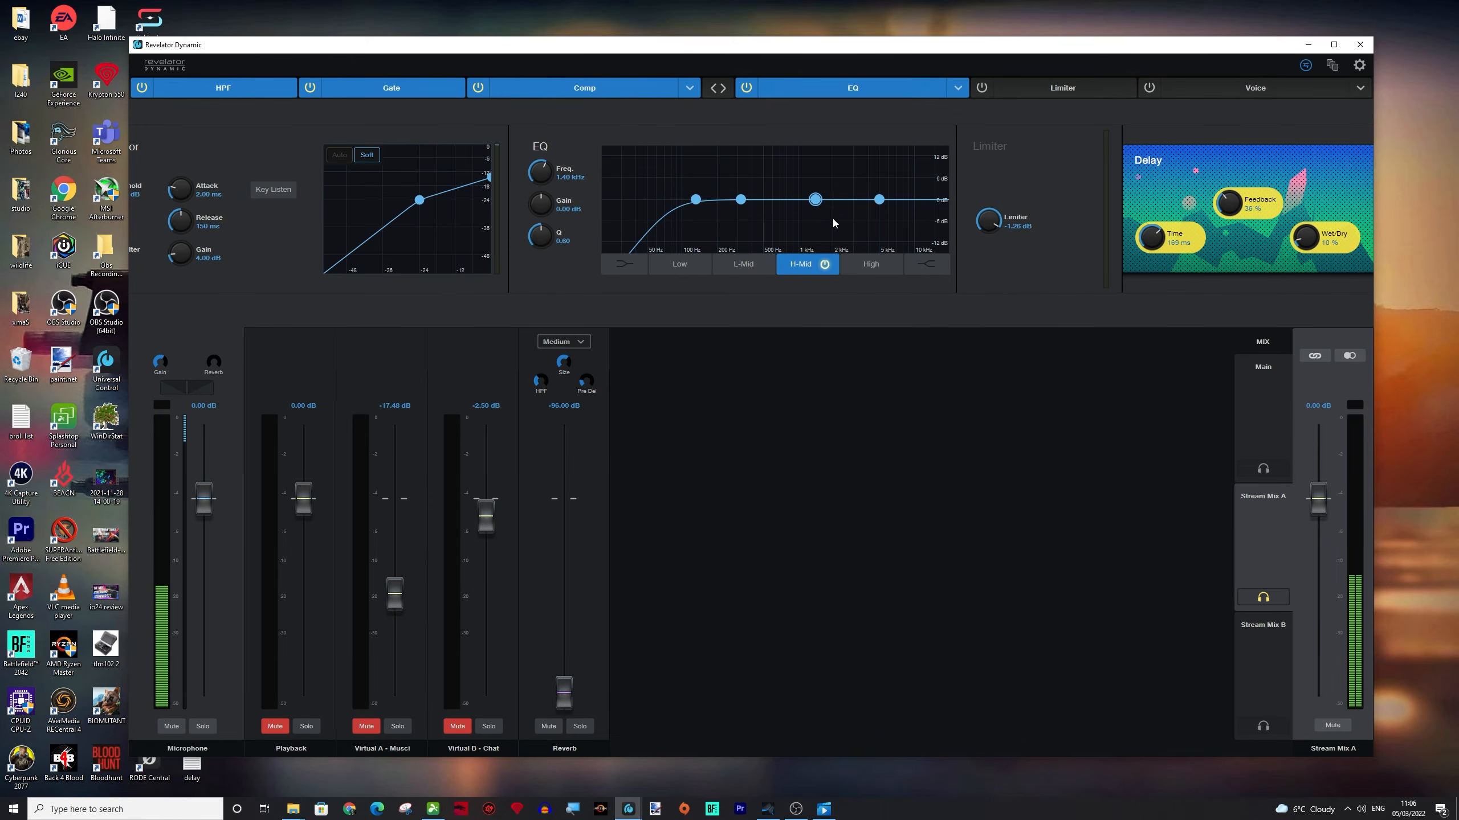
left_click(695, 200)
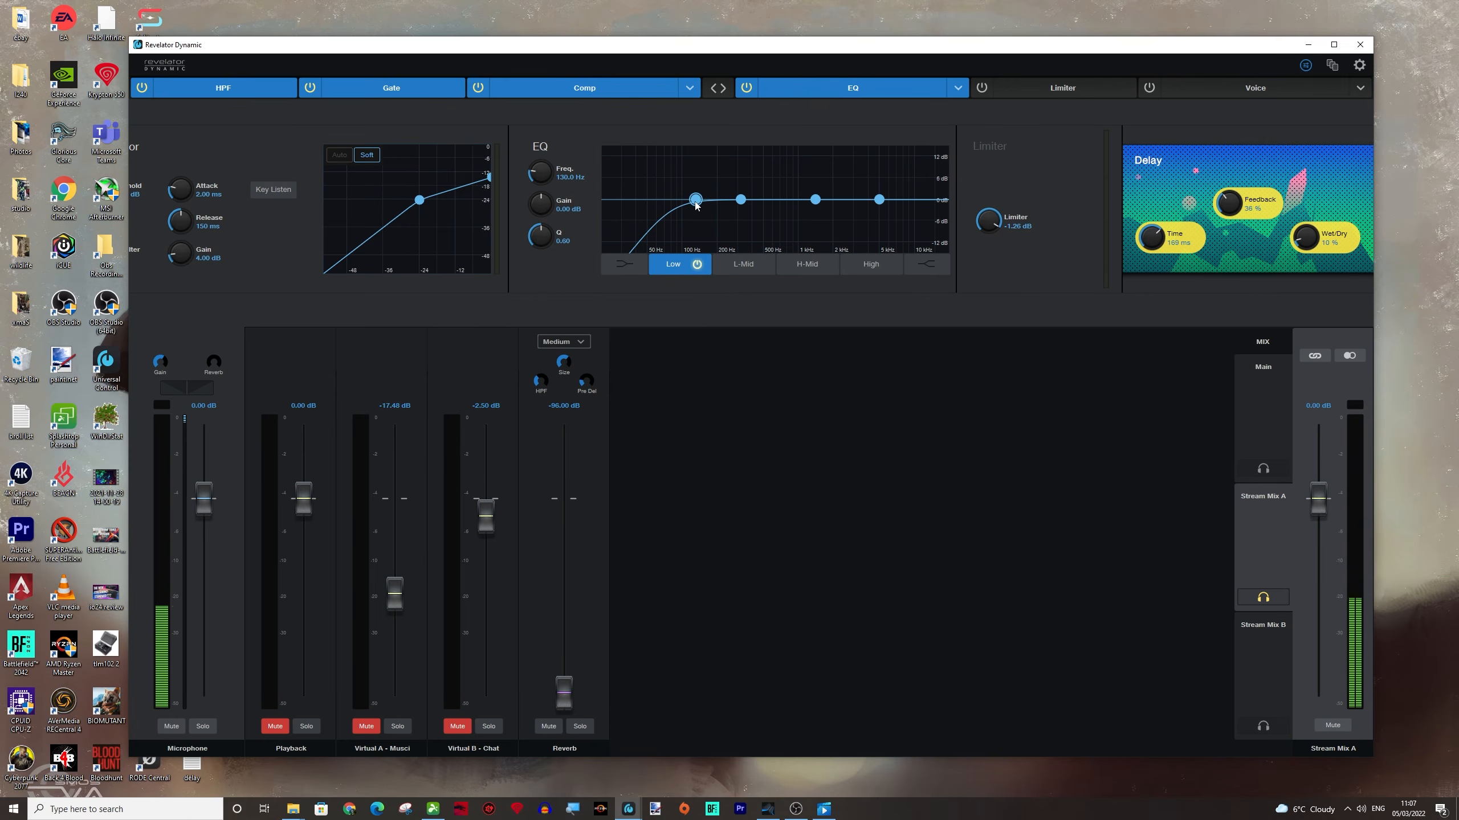
Step: Sweep the L-Mid band for the problem frequency with Q at 10, gain at 7.20 dB and frequency down to about 207 Hz
left_click(741, 199)
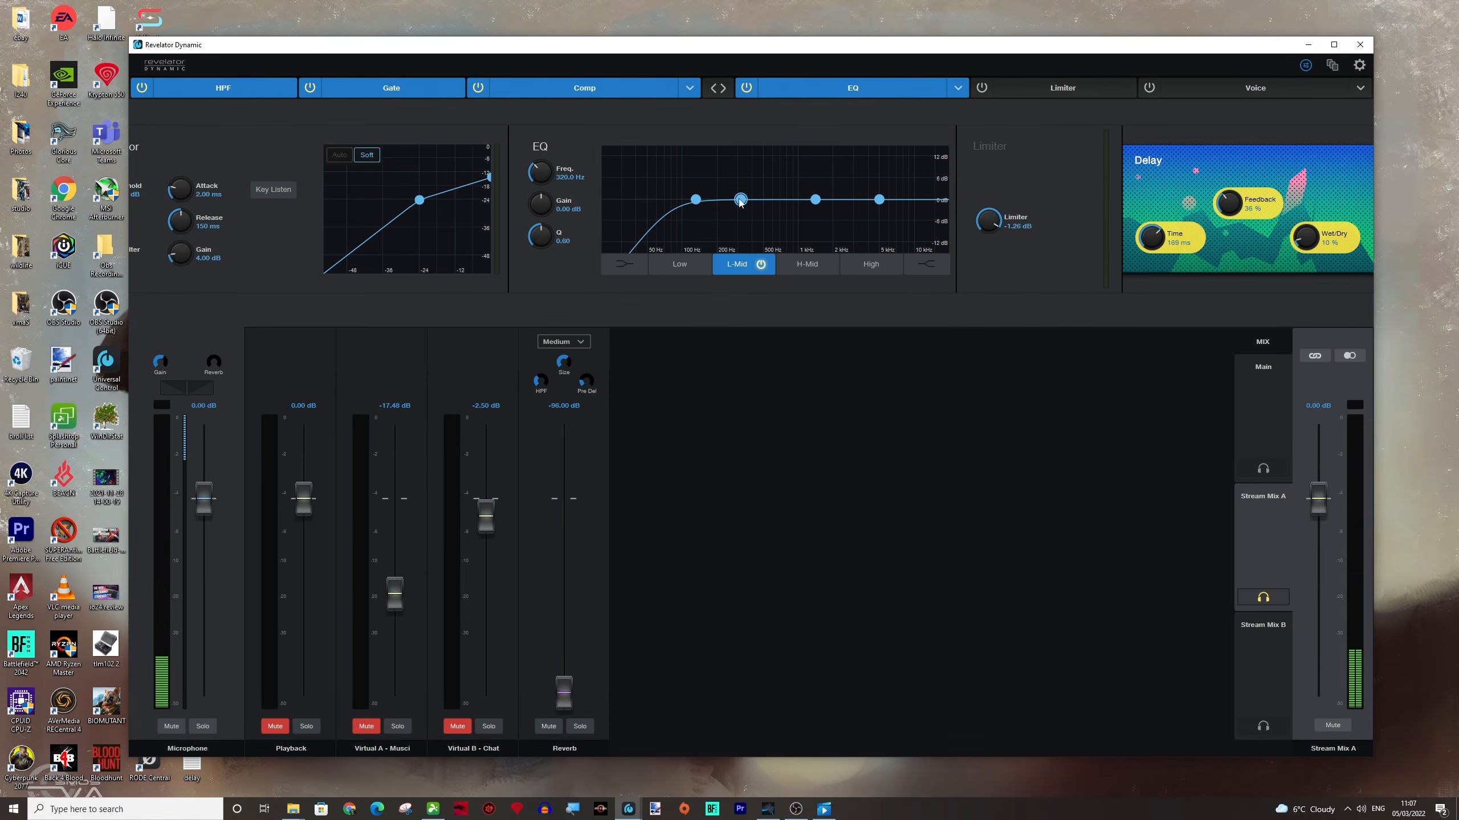
scroll(561, 241, "up", 5)
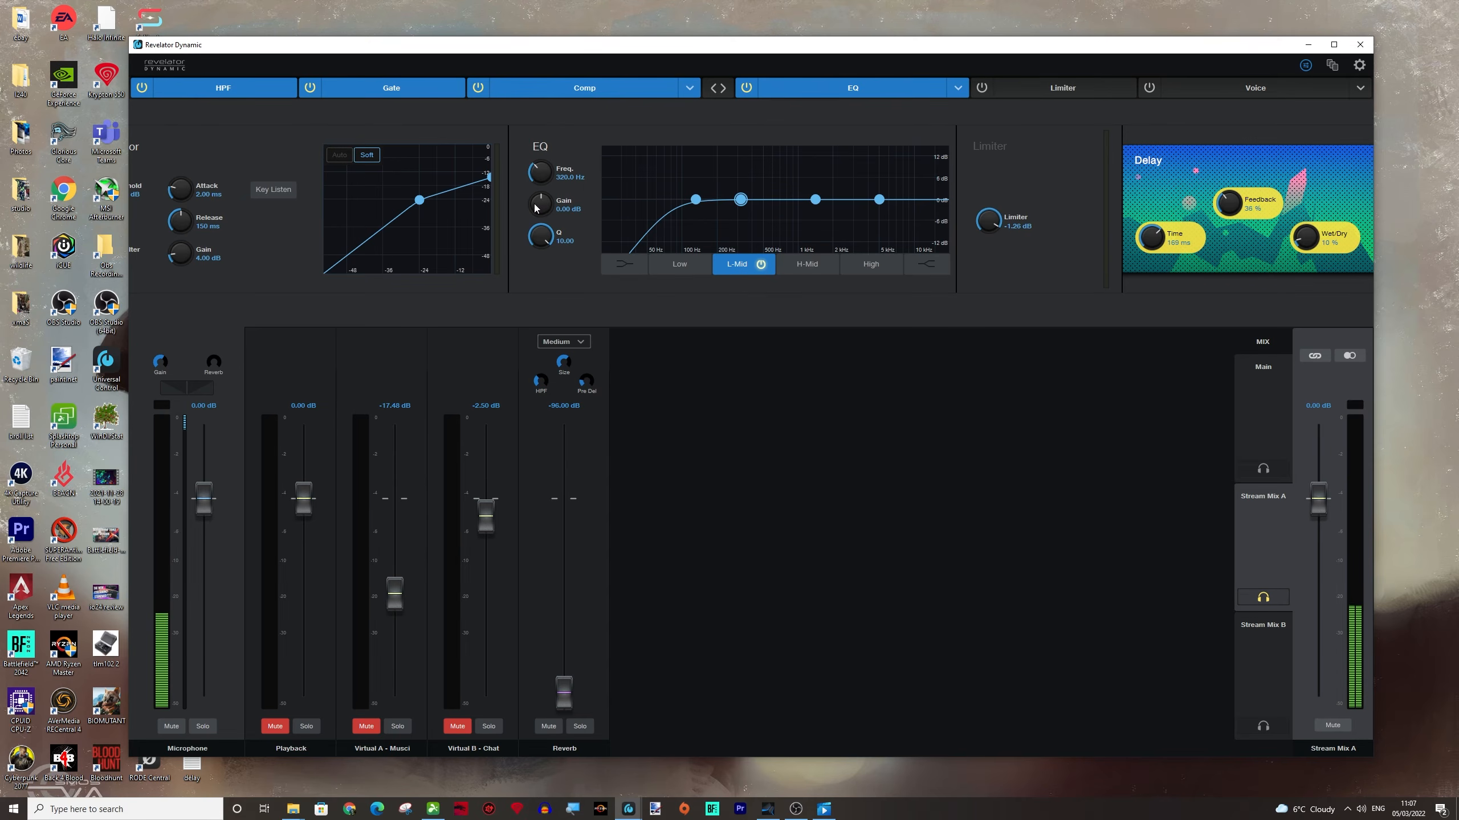
left_click_drag(535, 208, 530, 173)
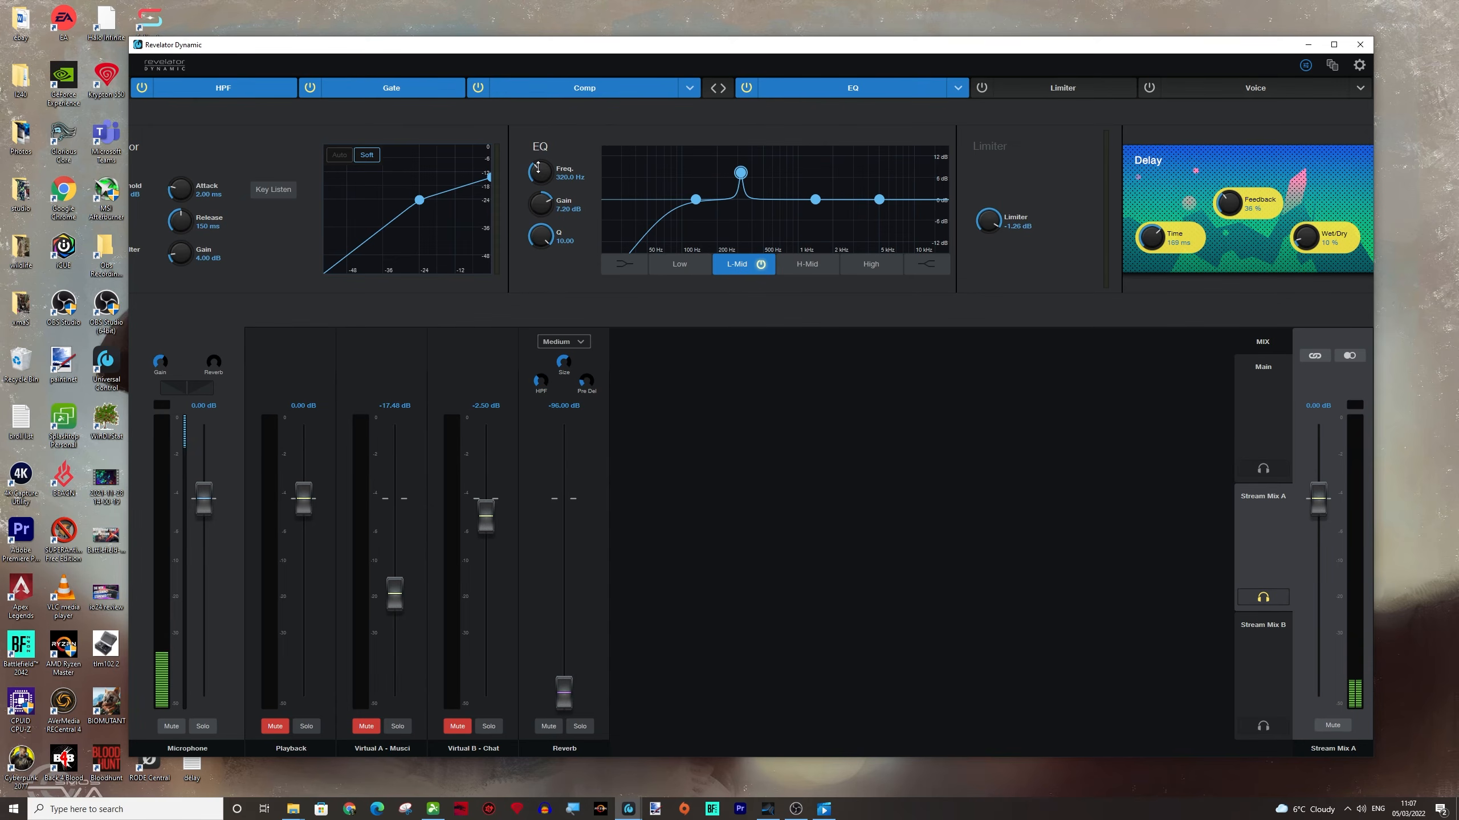
left_click_drag(540, 173, 535, 171)
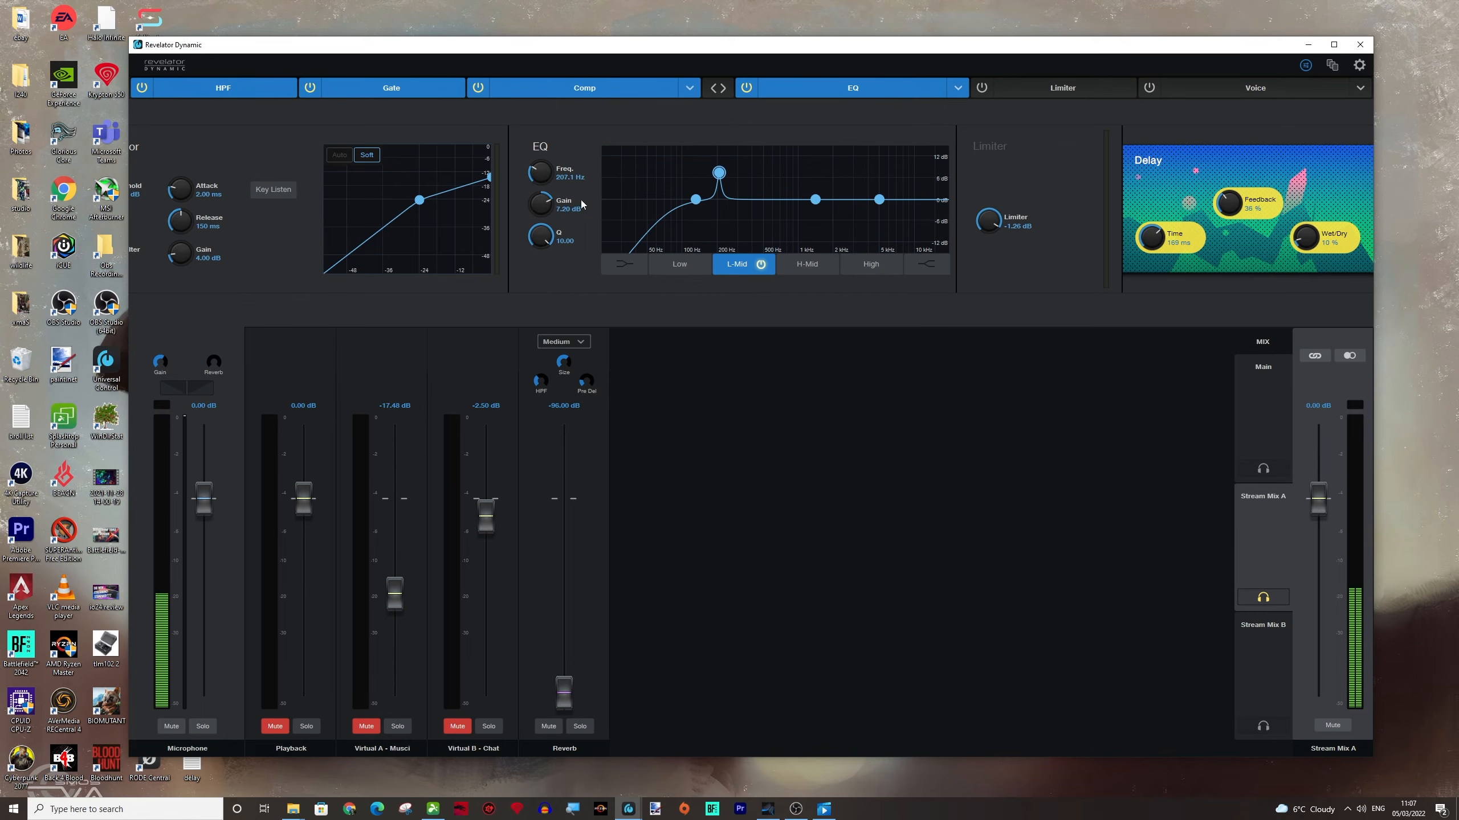
Step: Set the L-Mid band to 210 Hz with about -3.15 dB gain and a Q of about 3.1
double_click(566, 178)
type("210")
key("Return")
left_click_drag(542, 202, 534, 243)
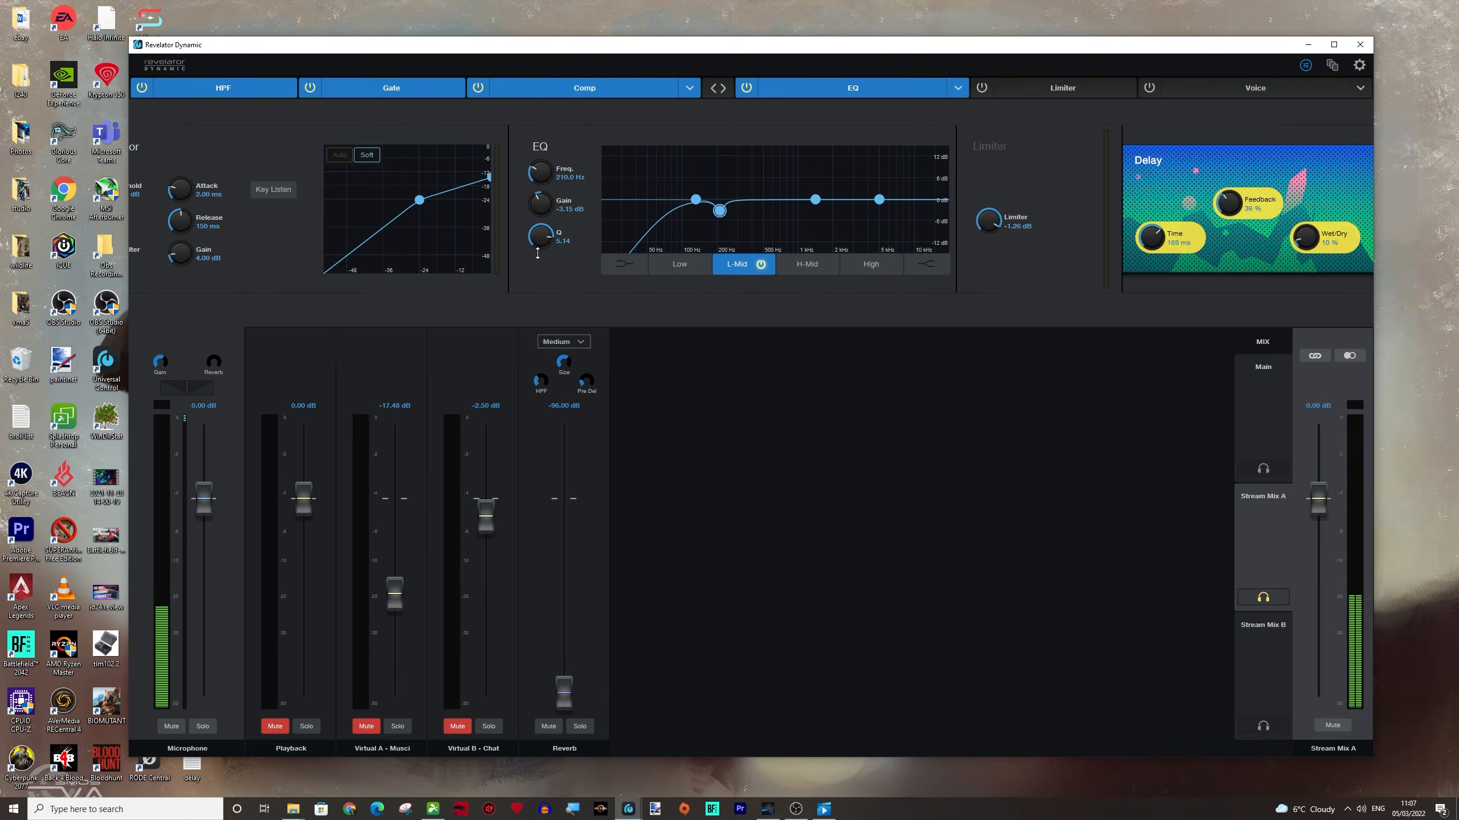
Step: Set the Low band's frequency to 110 Hz and its gain to 1.5 dB
left_click(689, 265)
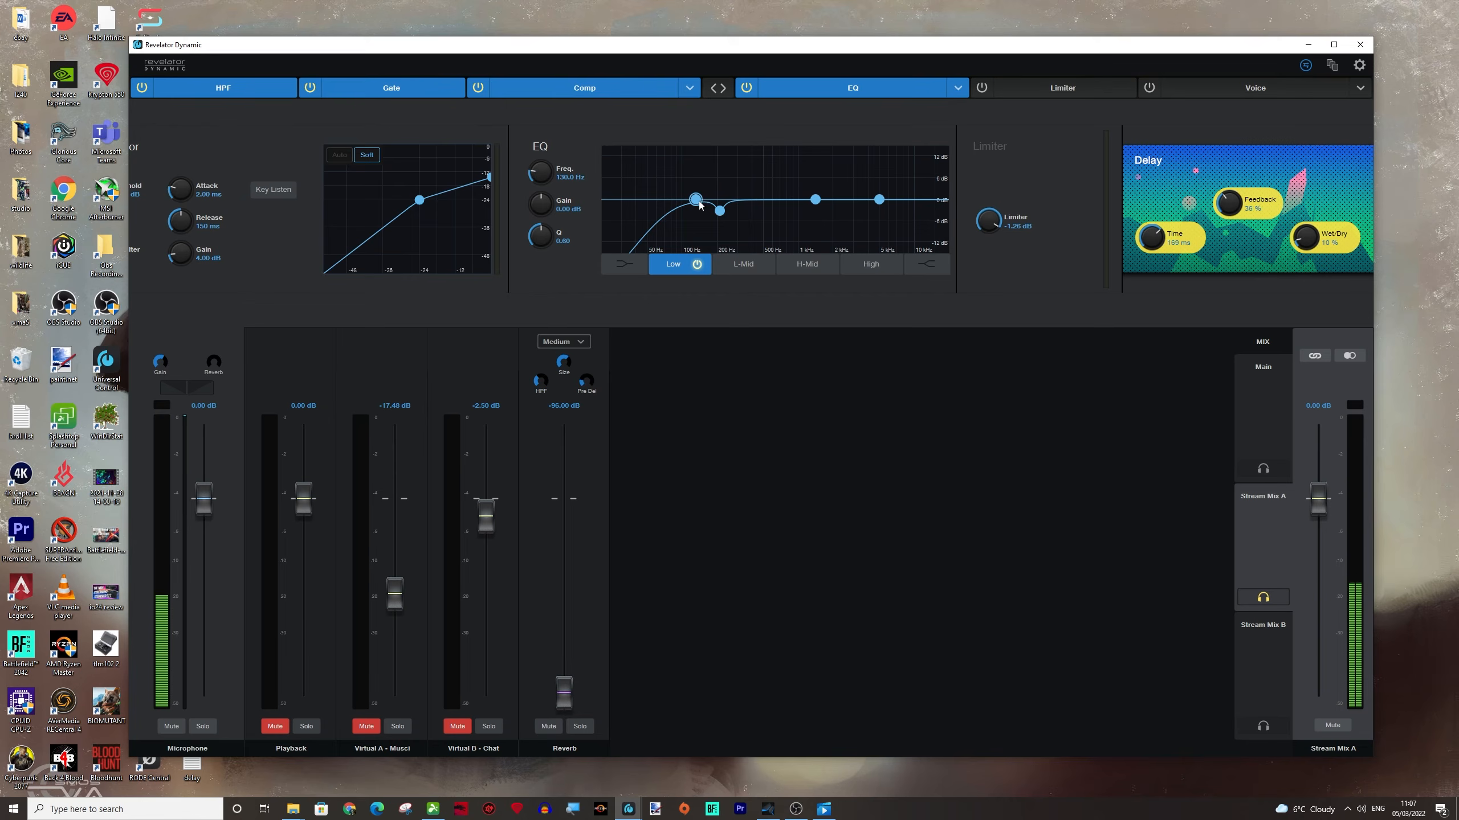
double_click(567, 178)
type("10")
key("Return")
type("110")
key("Return")
double_click(561, 209)
type("1.5")
key("Return")
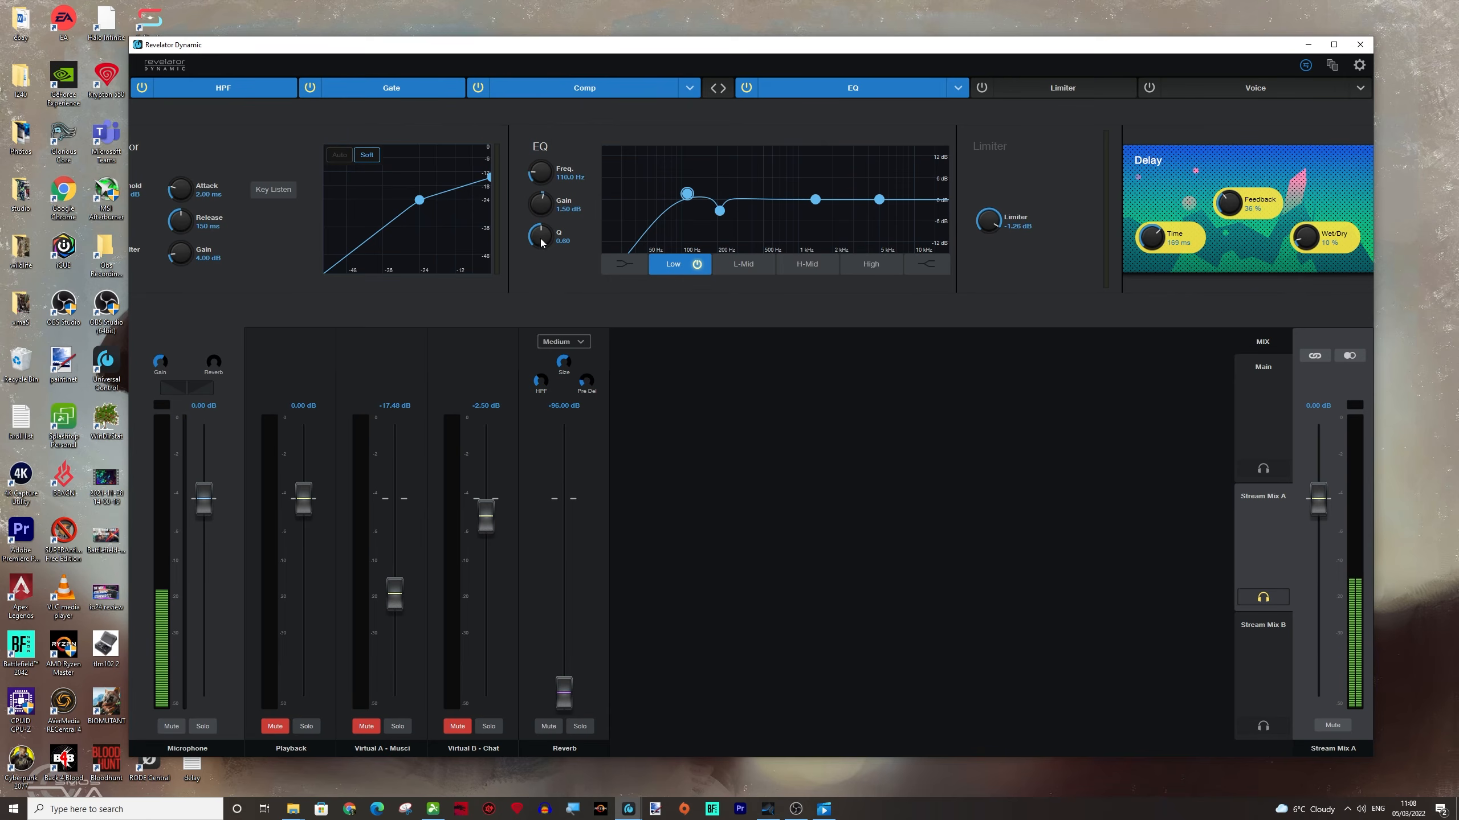
Step: Raise the Low band's Q to about 0.8, checking it against the L-Mid band
left_click_drag(535, 244, 533, 232)
left_click(743, 266)
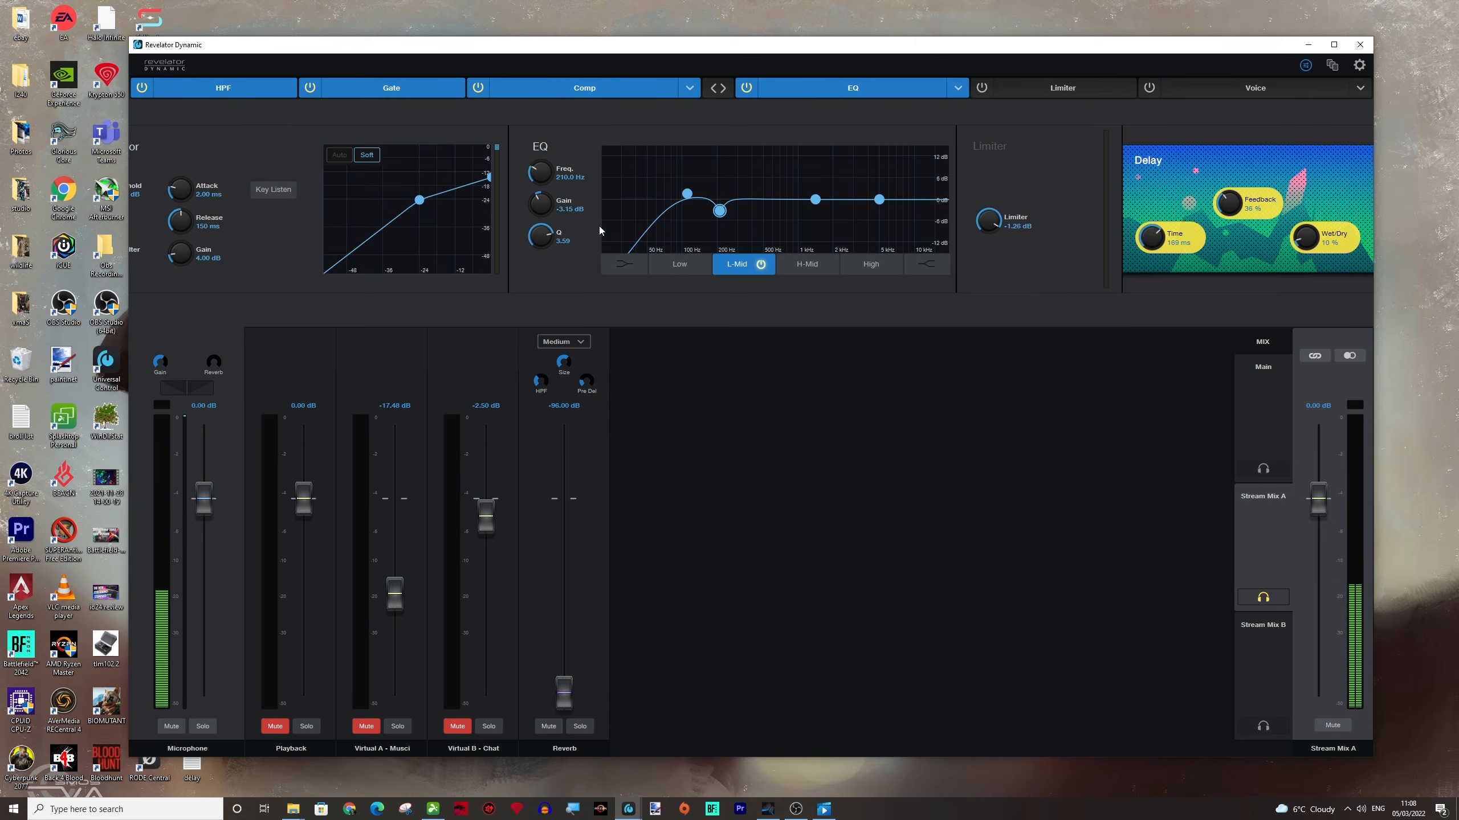
left_click(684, 195)
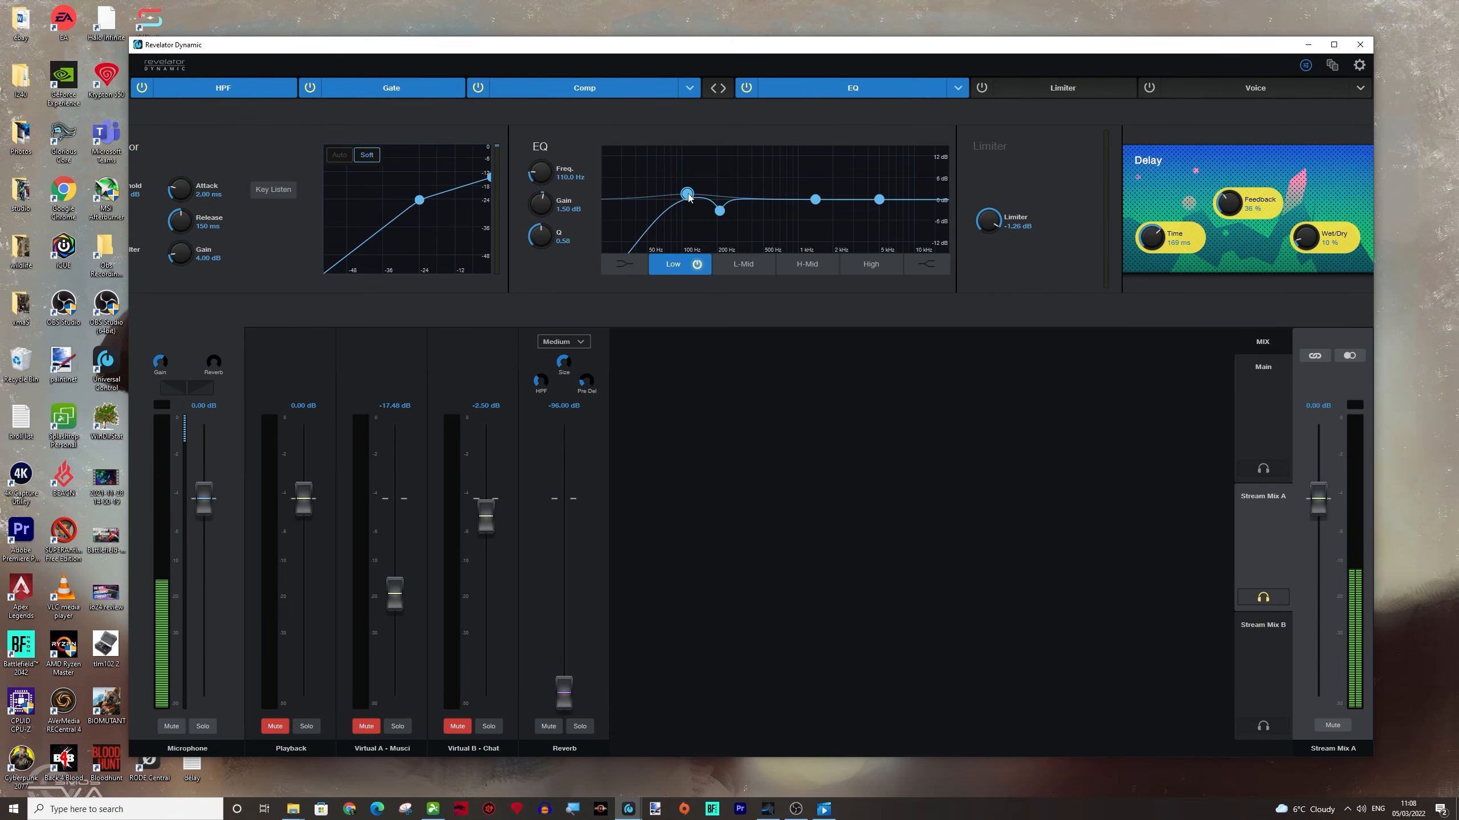
left_click_drag(534, 229, 533, 219)
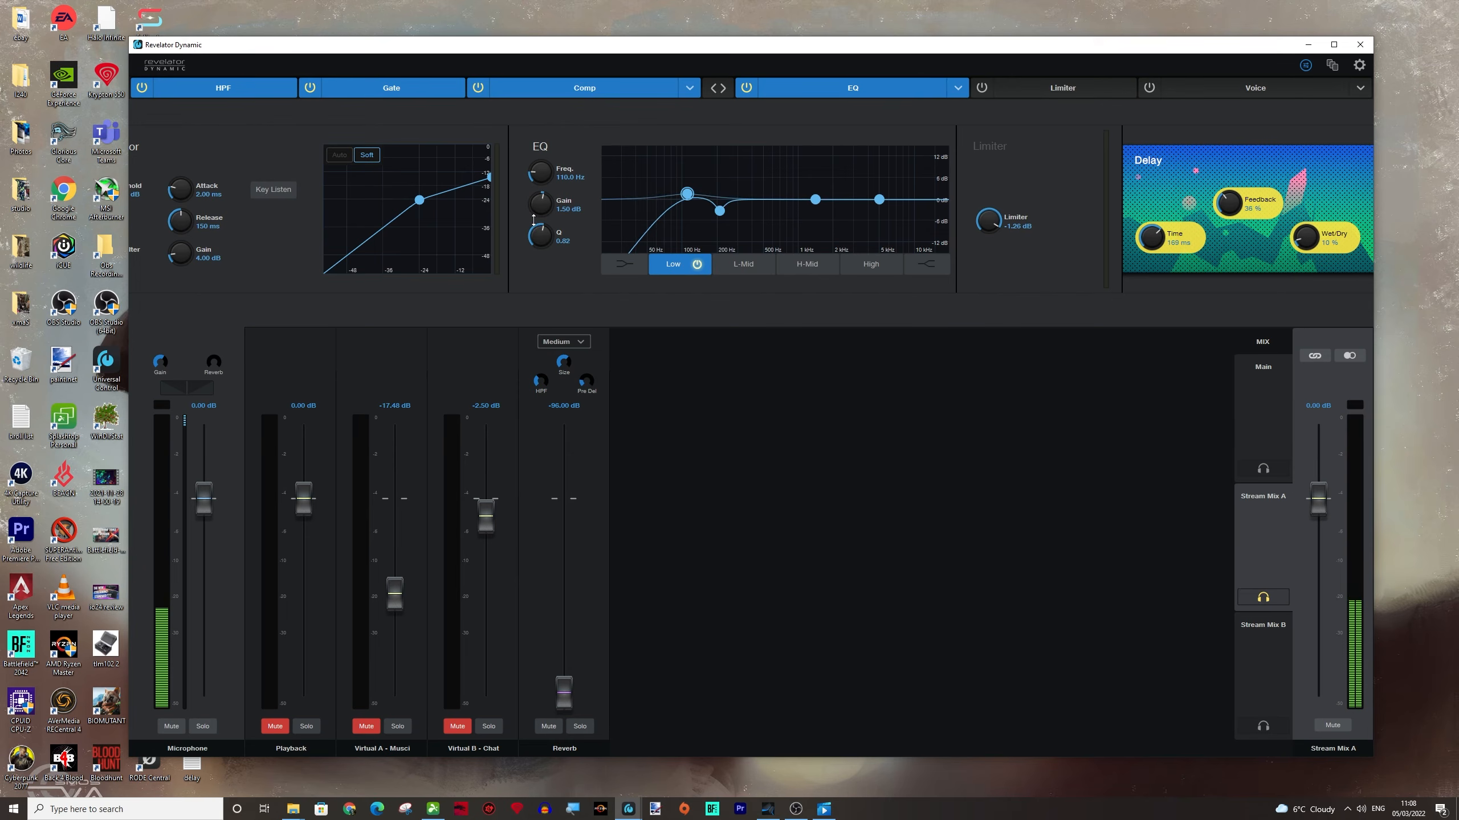
Step: Sweep the H-Mid band with a narrow boost at Q 10, moving its frequency to about 1.03 kHz
left_click(719, 211)
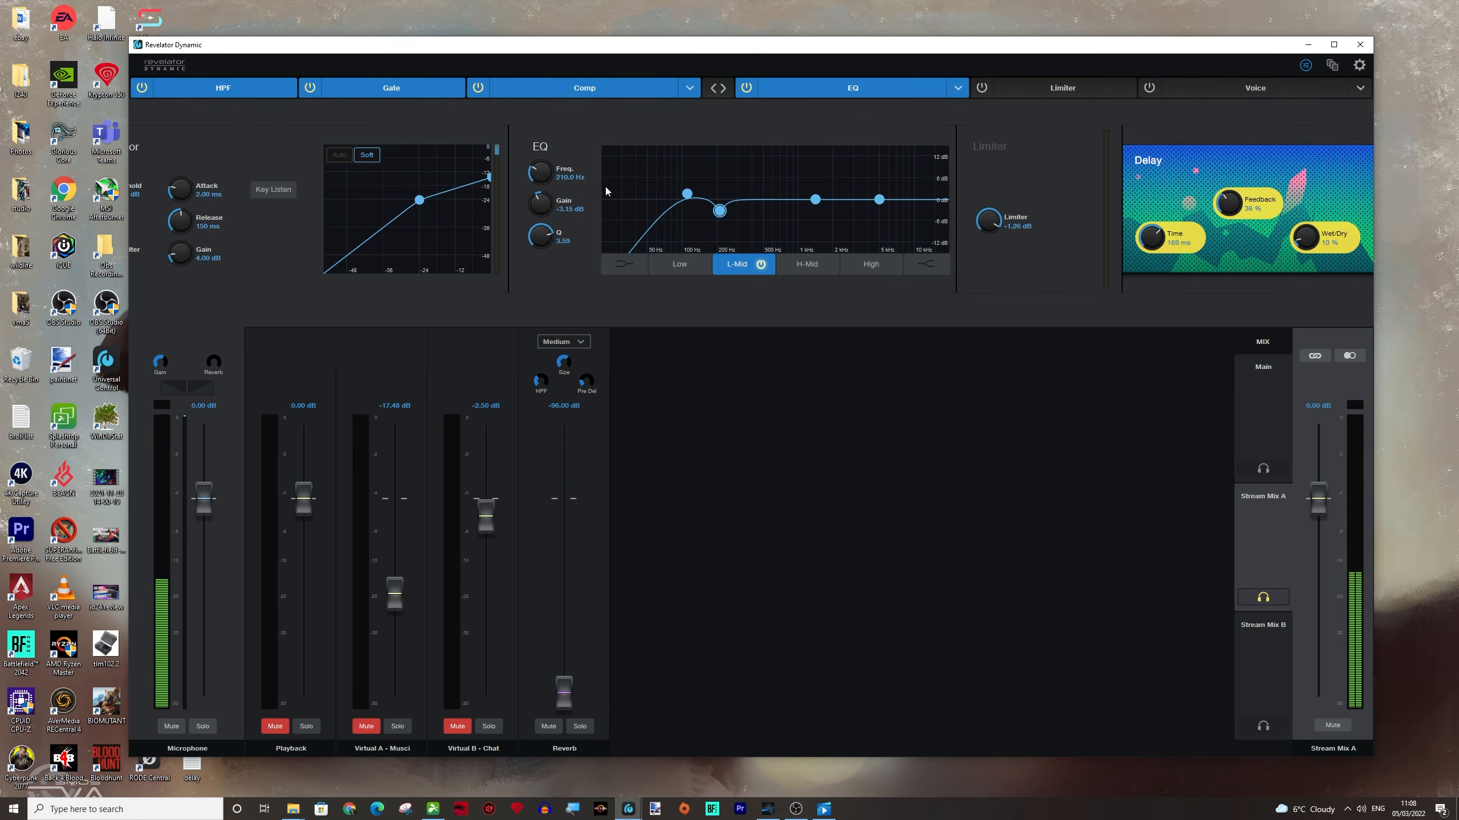
double_click(571, 177)
left_click_drag(538, 203, 529, 169)
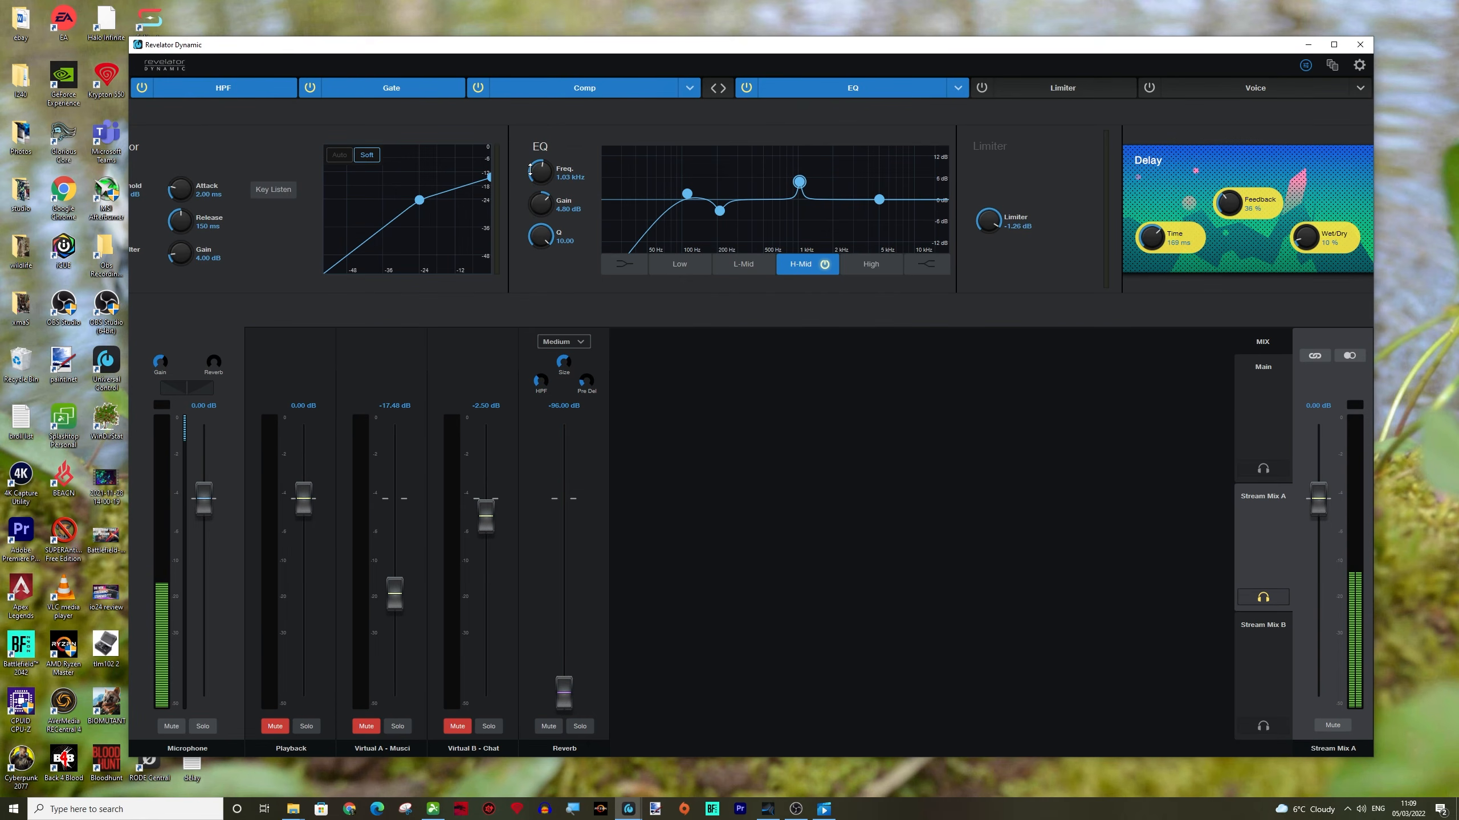
Step: Cut the H-Mid band's gain to -4.5 dB and lower its Q
left_click_drag(539, 202, 534, 228)
double_click(569, 209)
type("-4.5")
key("Return")
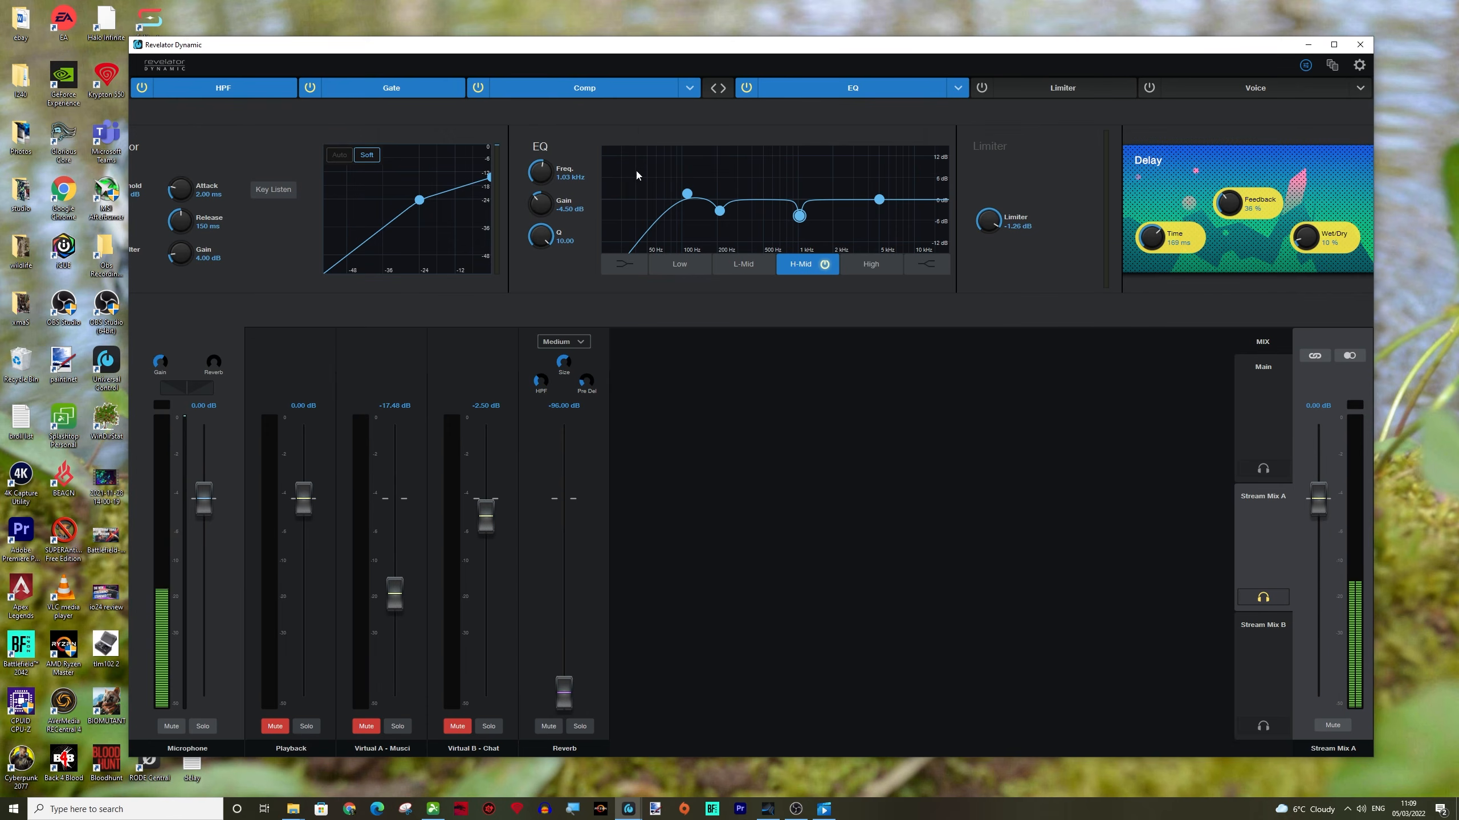
left_click_drag(535, 232, 534, 238)
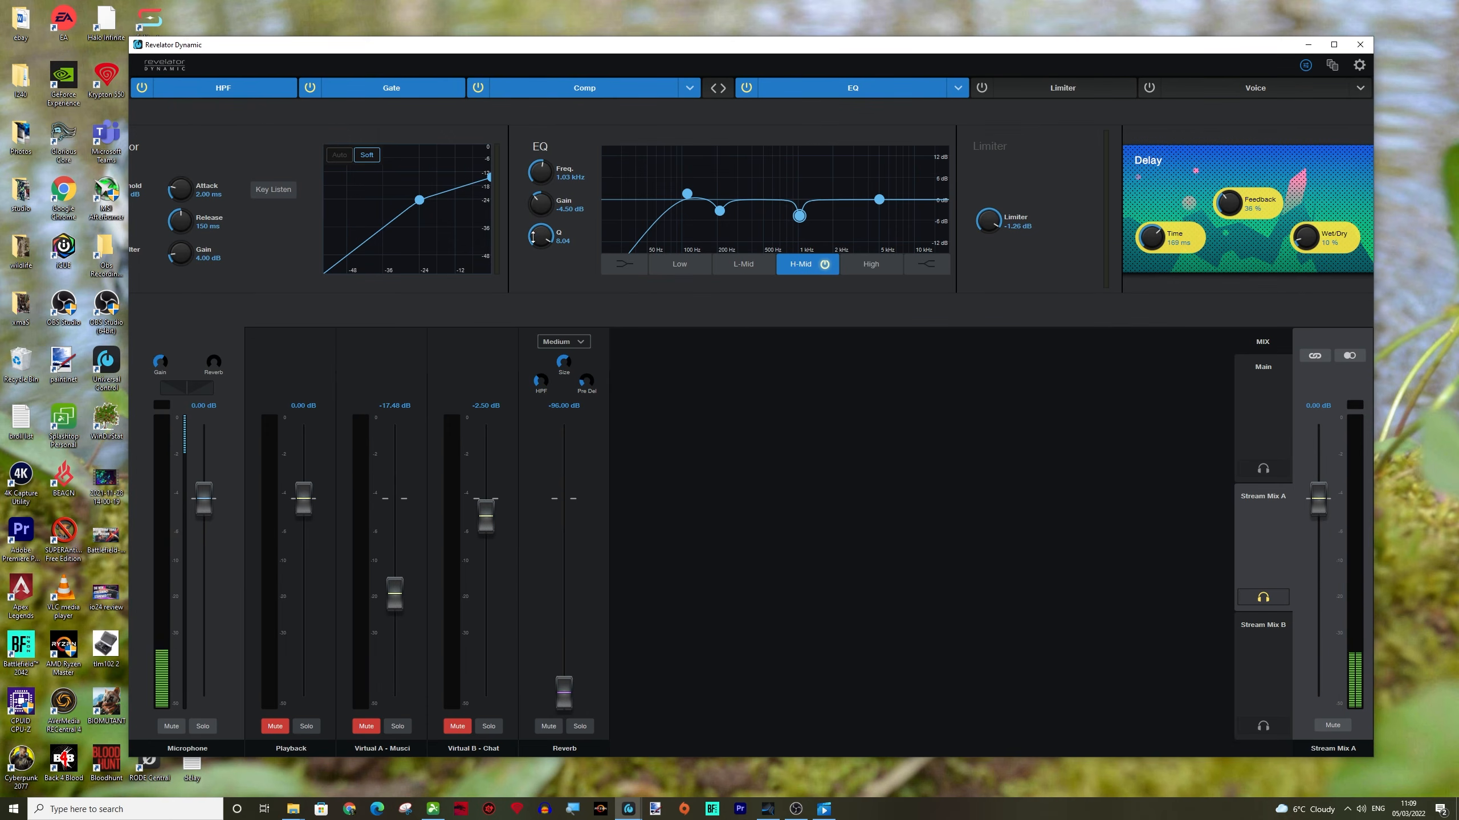
Step: Set the EQ's High band to 3.5 kHz with a 1 dB gain and switch it to a high shelf
left_click(864, 267)
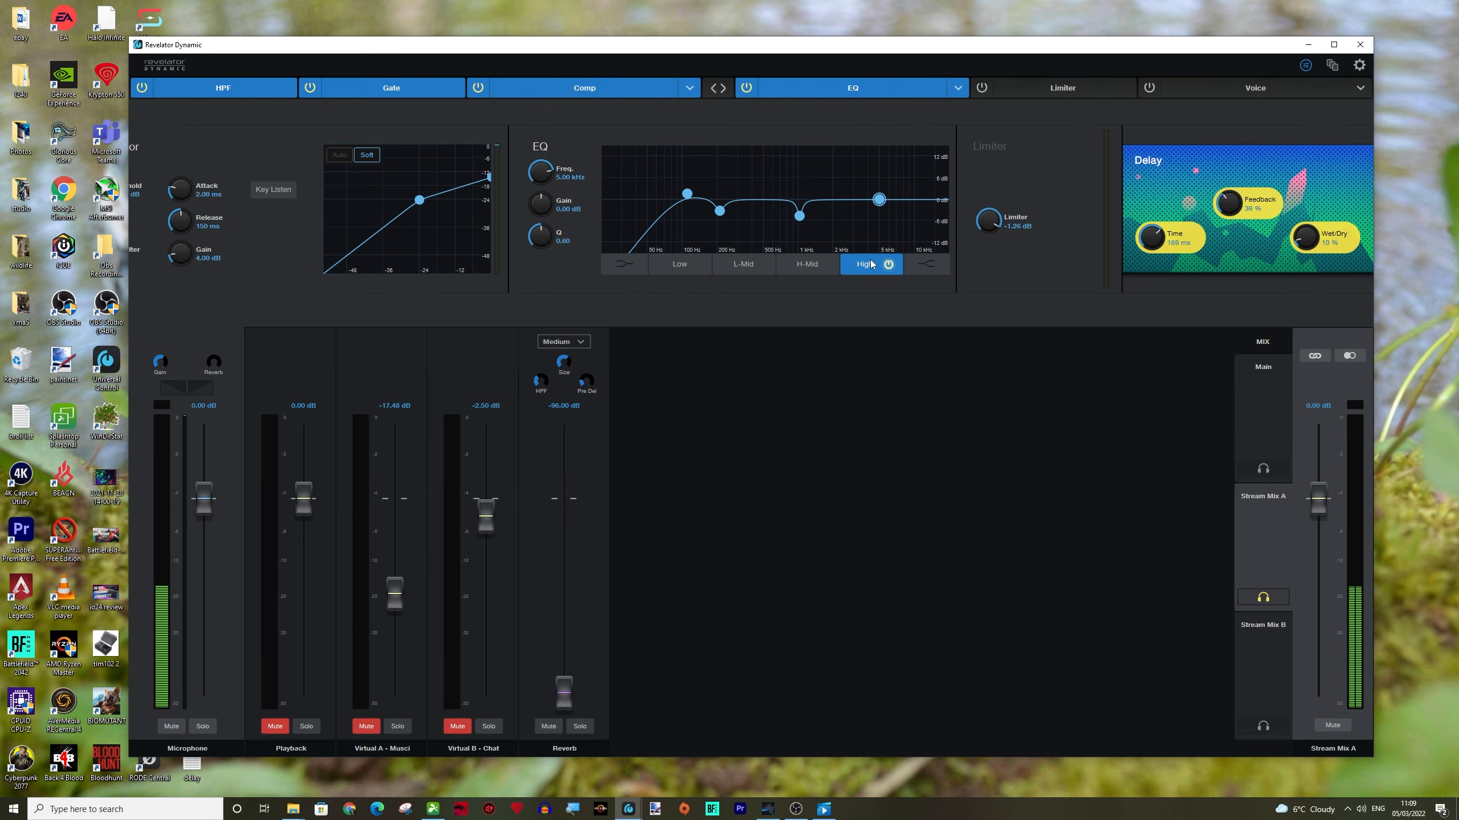
left_click(870, 264)
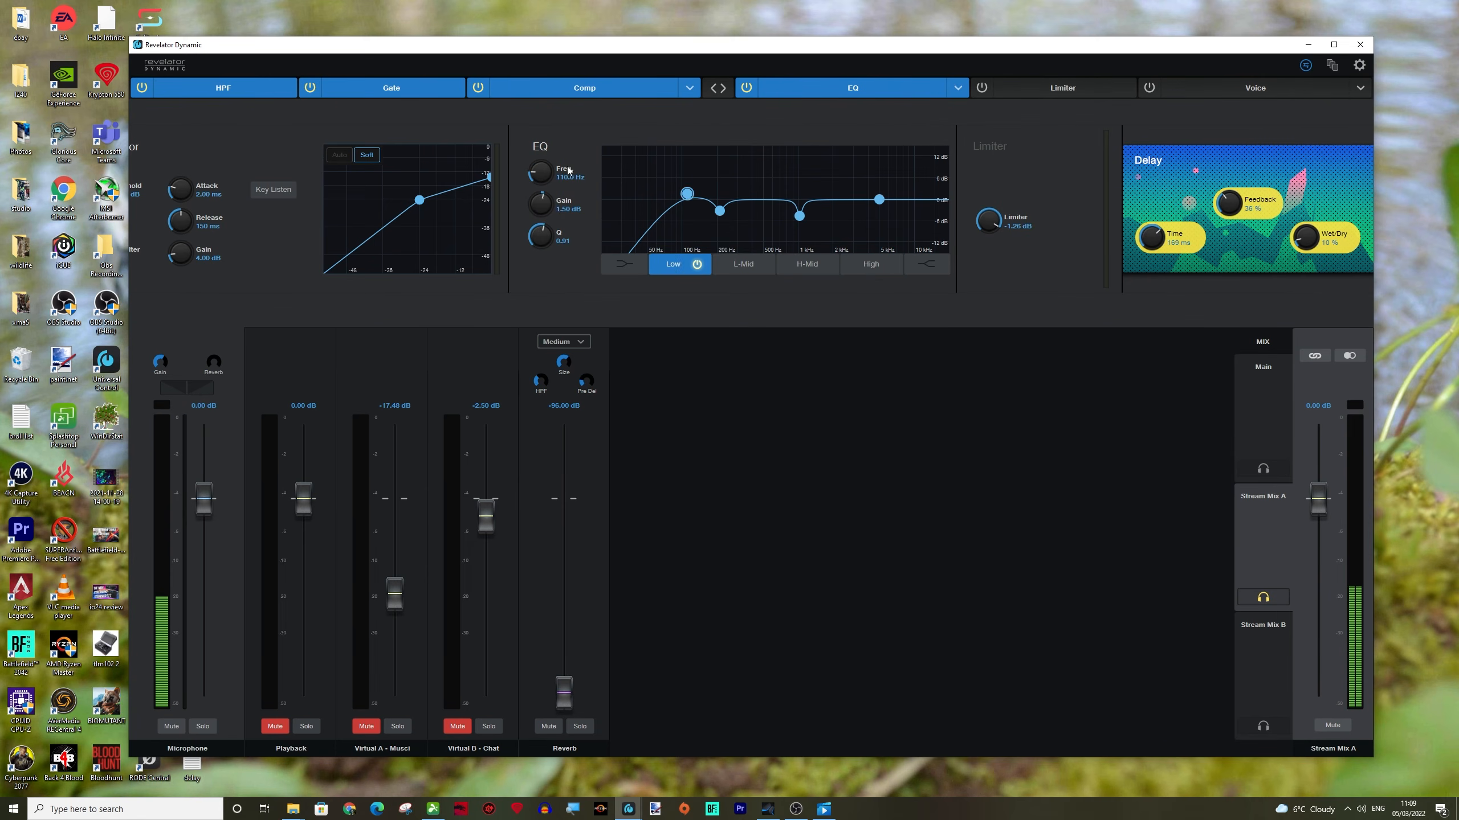
left_click(864, 263)
double_click(572, 176)
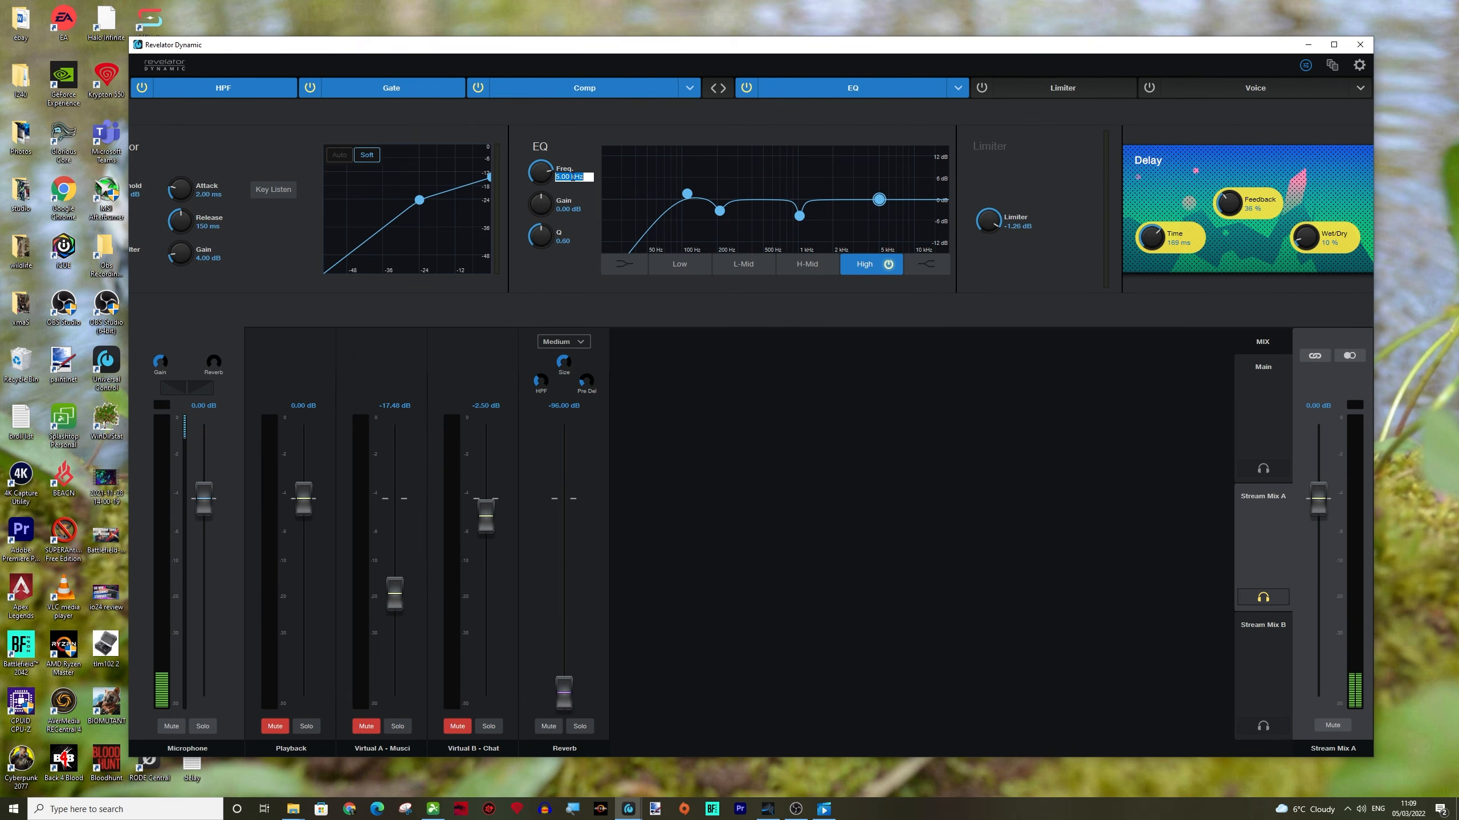
type("3500")
key("Return")
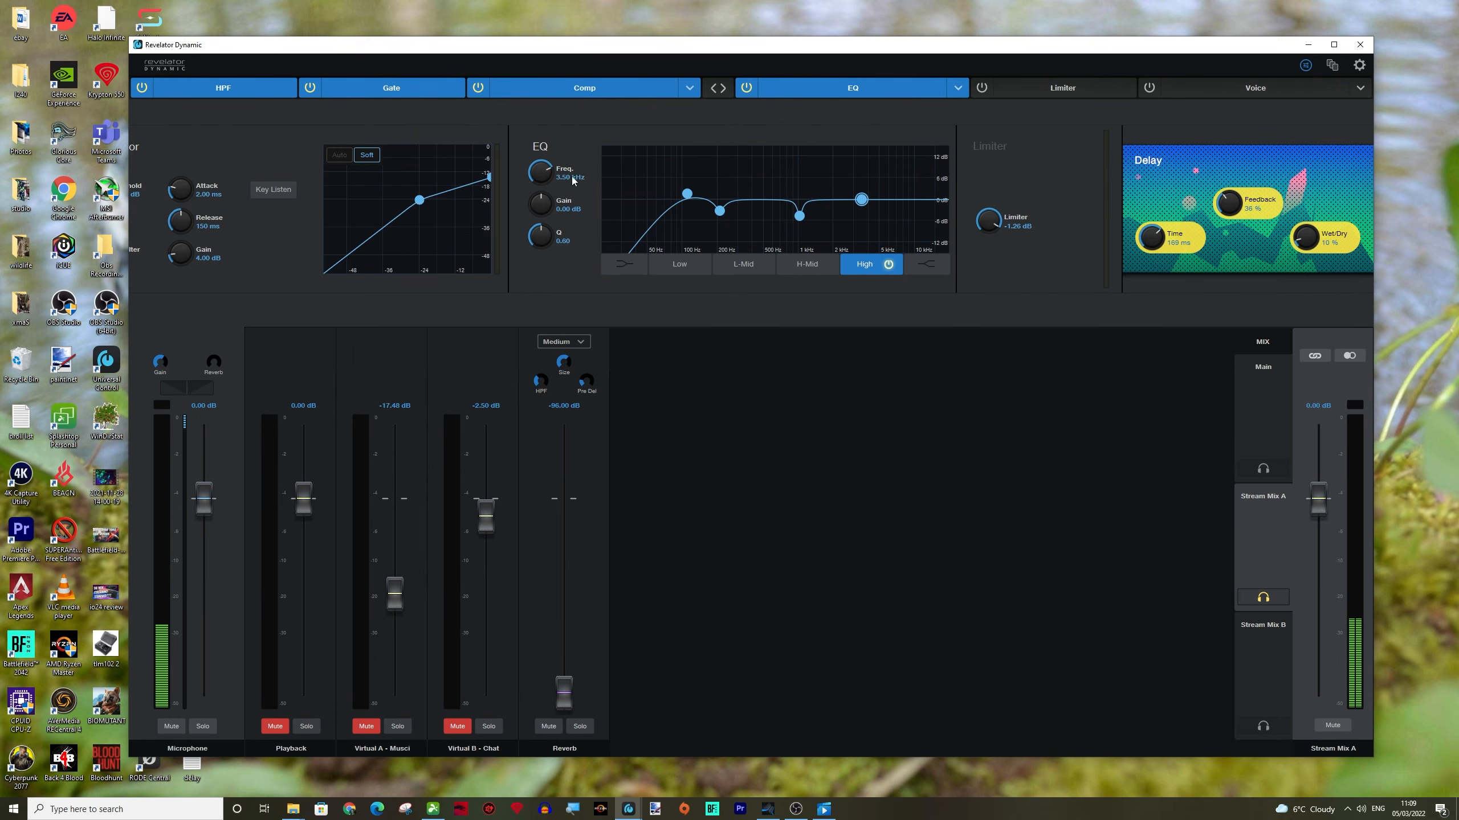
double_click(566, 210)
type("1")
key("Return")
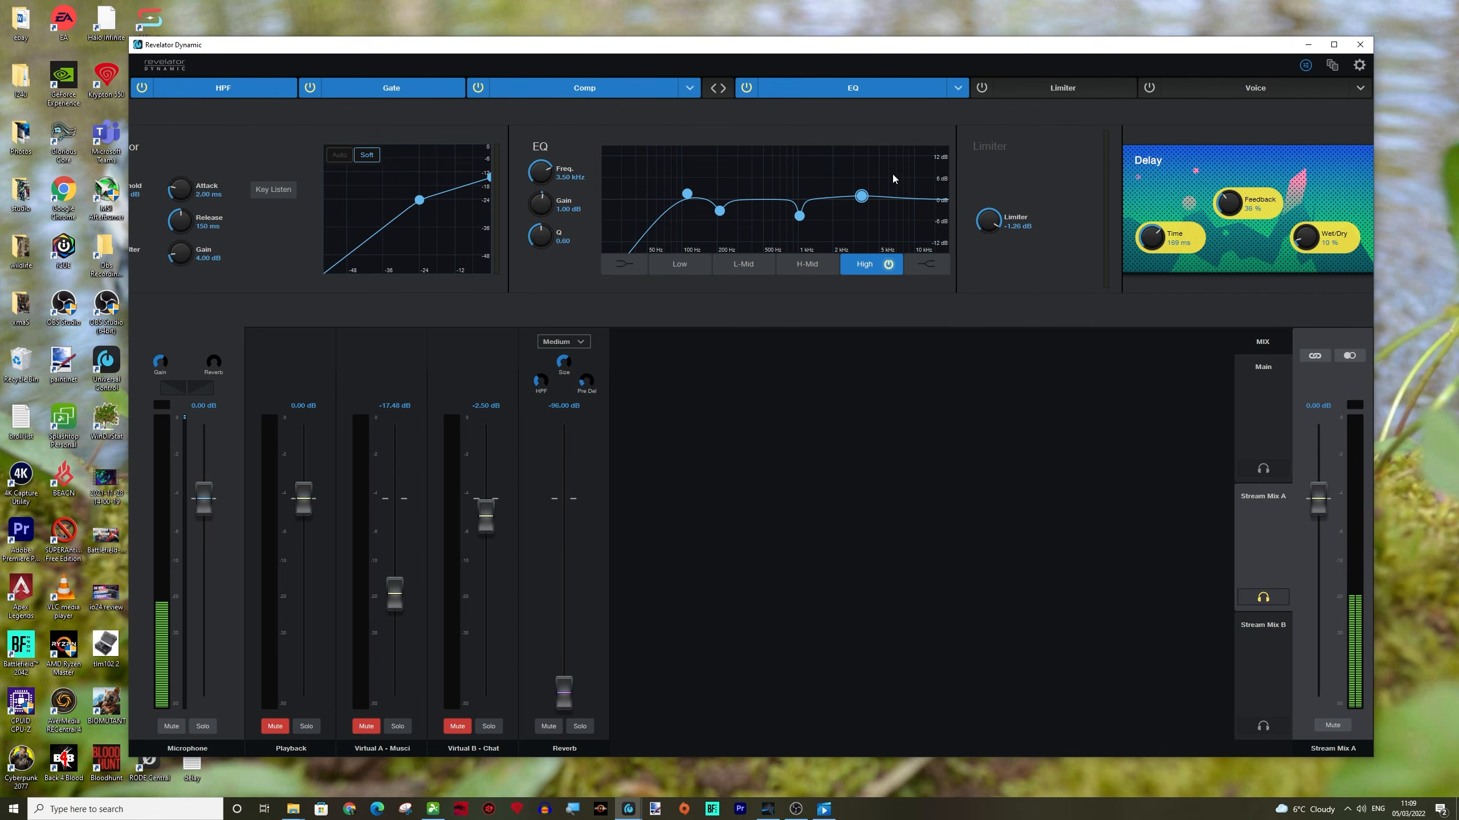
left_click(926, 267)
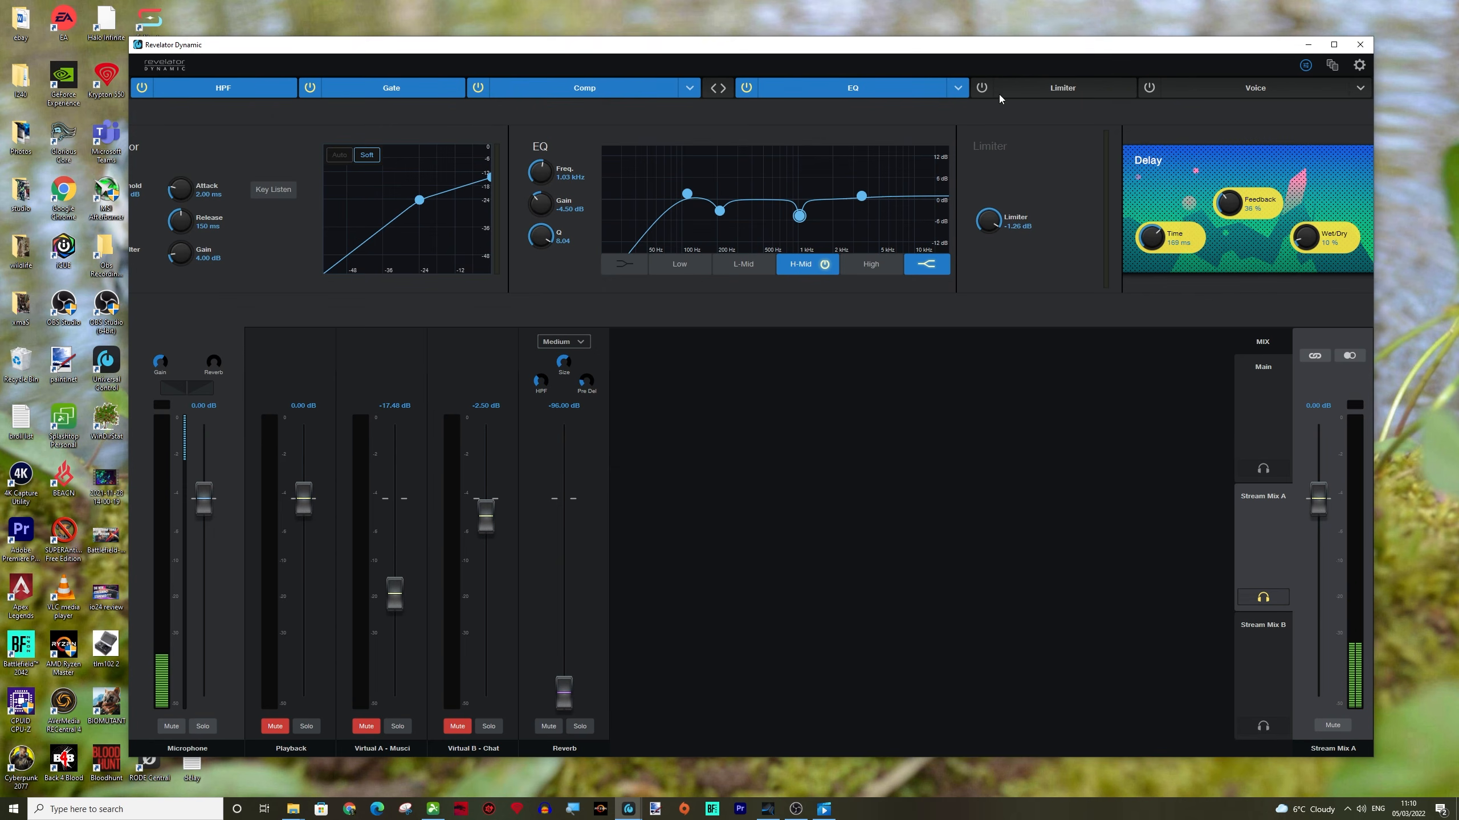
Step: Enable the limiter and set its threshold to -2 dB
mouse_move(358, 565)
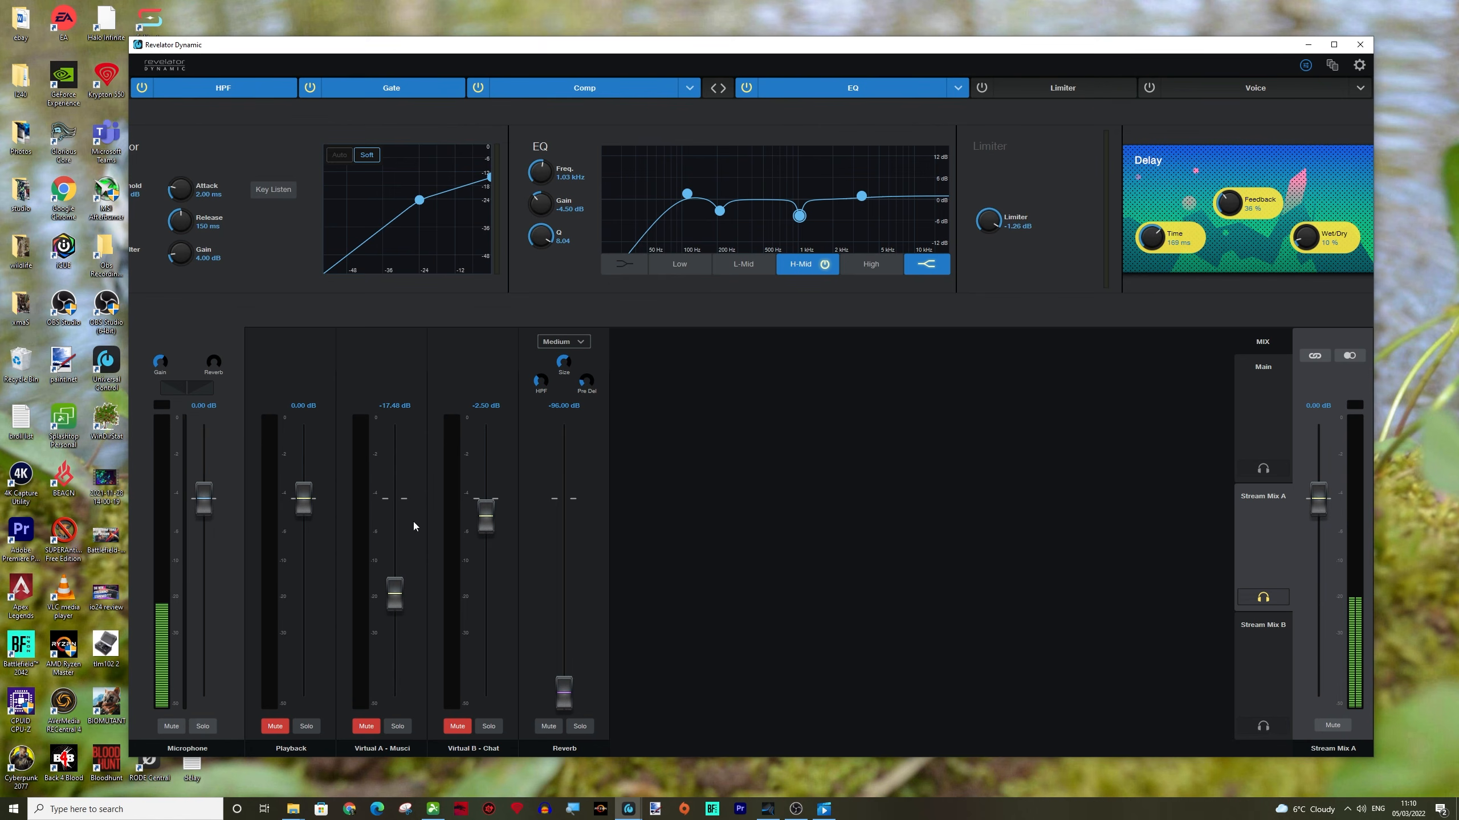
left_click(981, 88)
double_click(1019, 225)
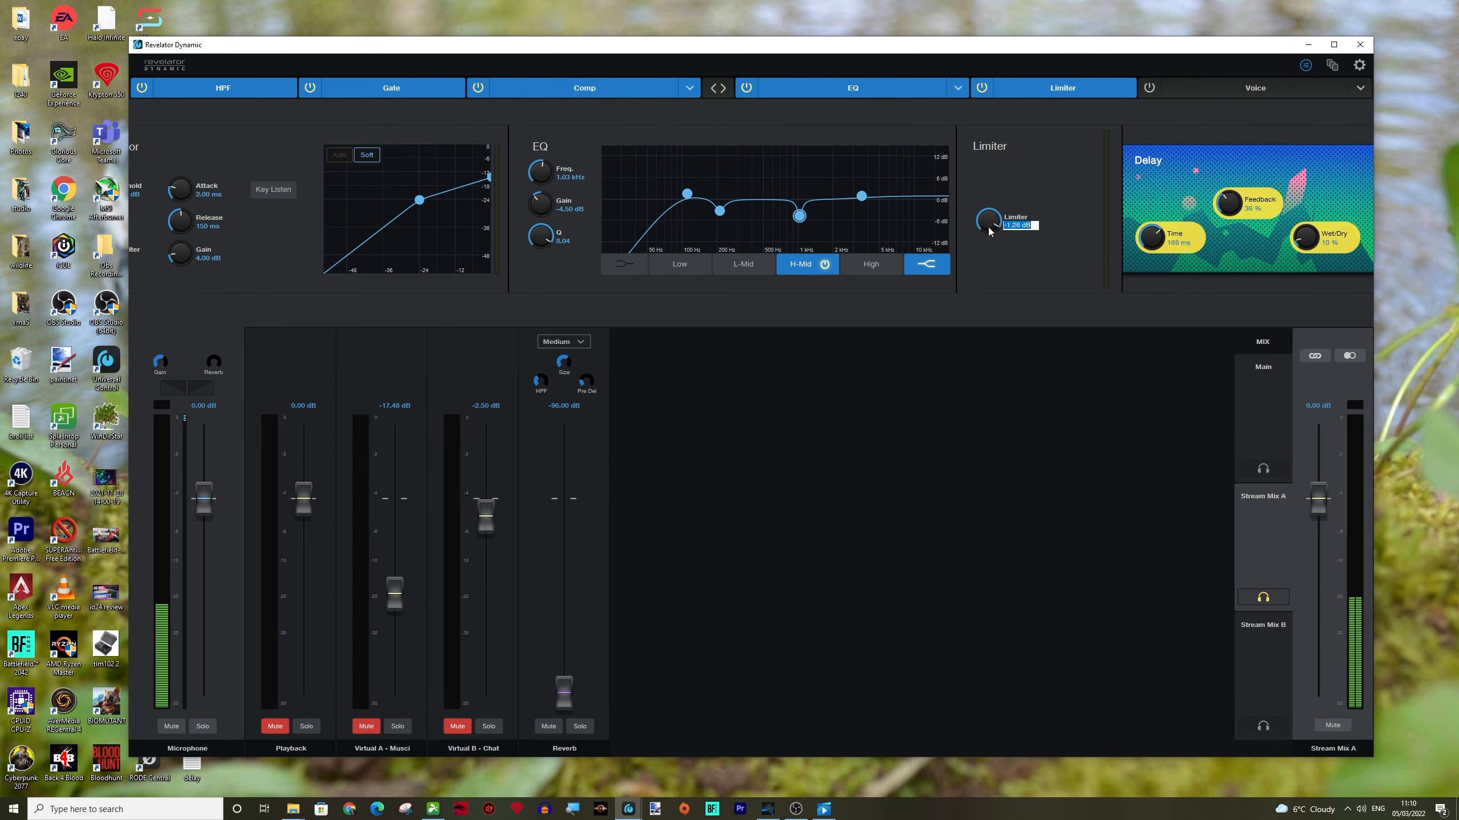
mouse_move(989, 232)
left_mouse_down()
mouse_move(979, 272)
mouse_move(979, 208)
left_mouse_up()
double_click(1015, 225)
key("BackSpace")
type("-2")
key("Return")
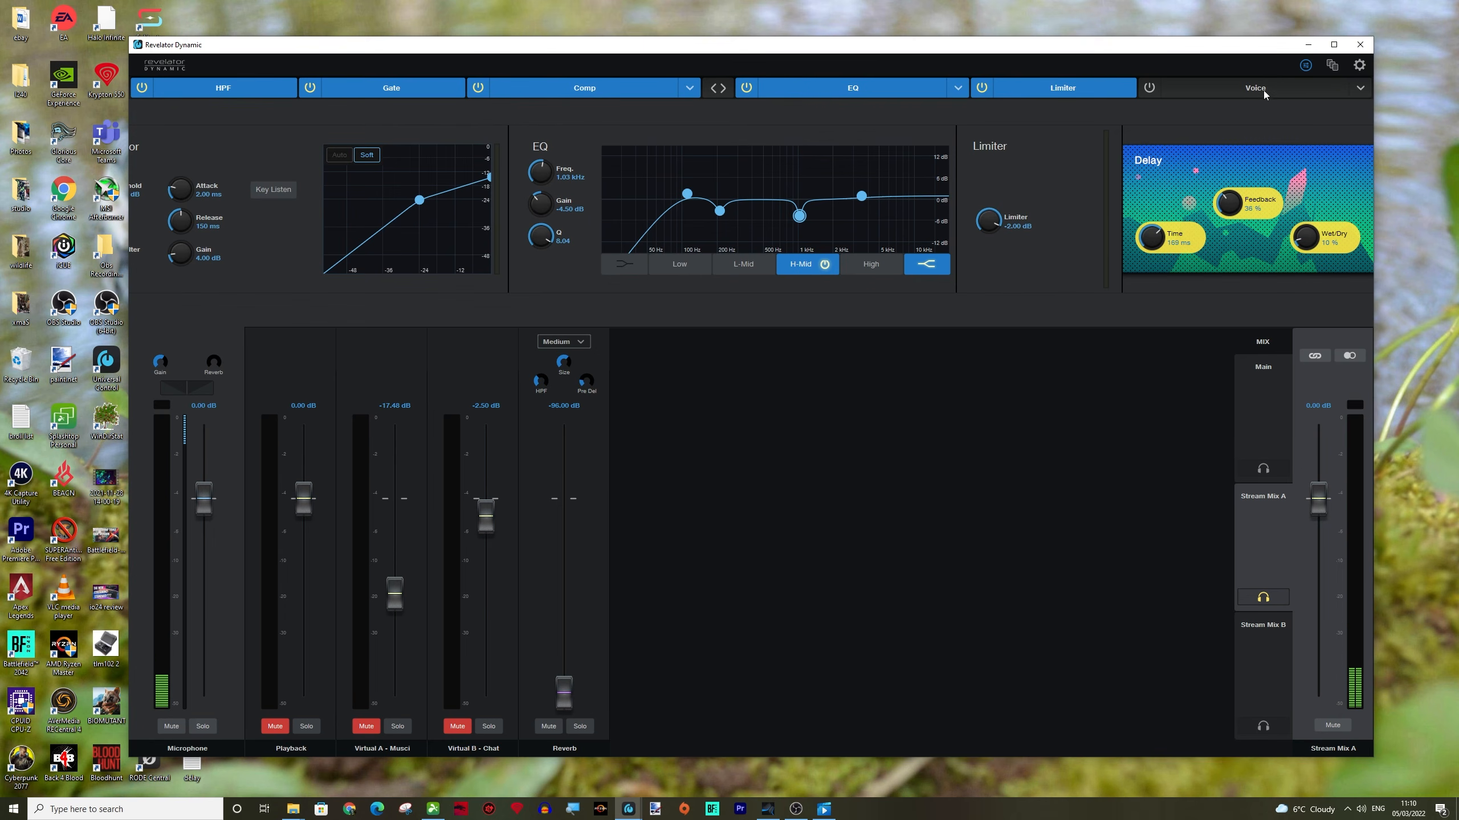
Step: Look through the available voice effect types and return to the preset overview
left_click(1361, 89)
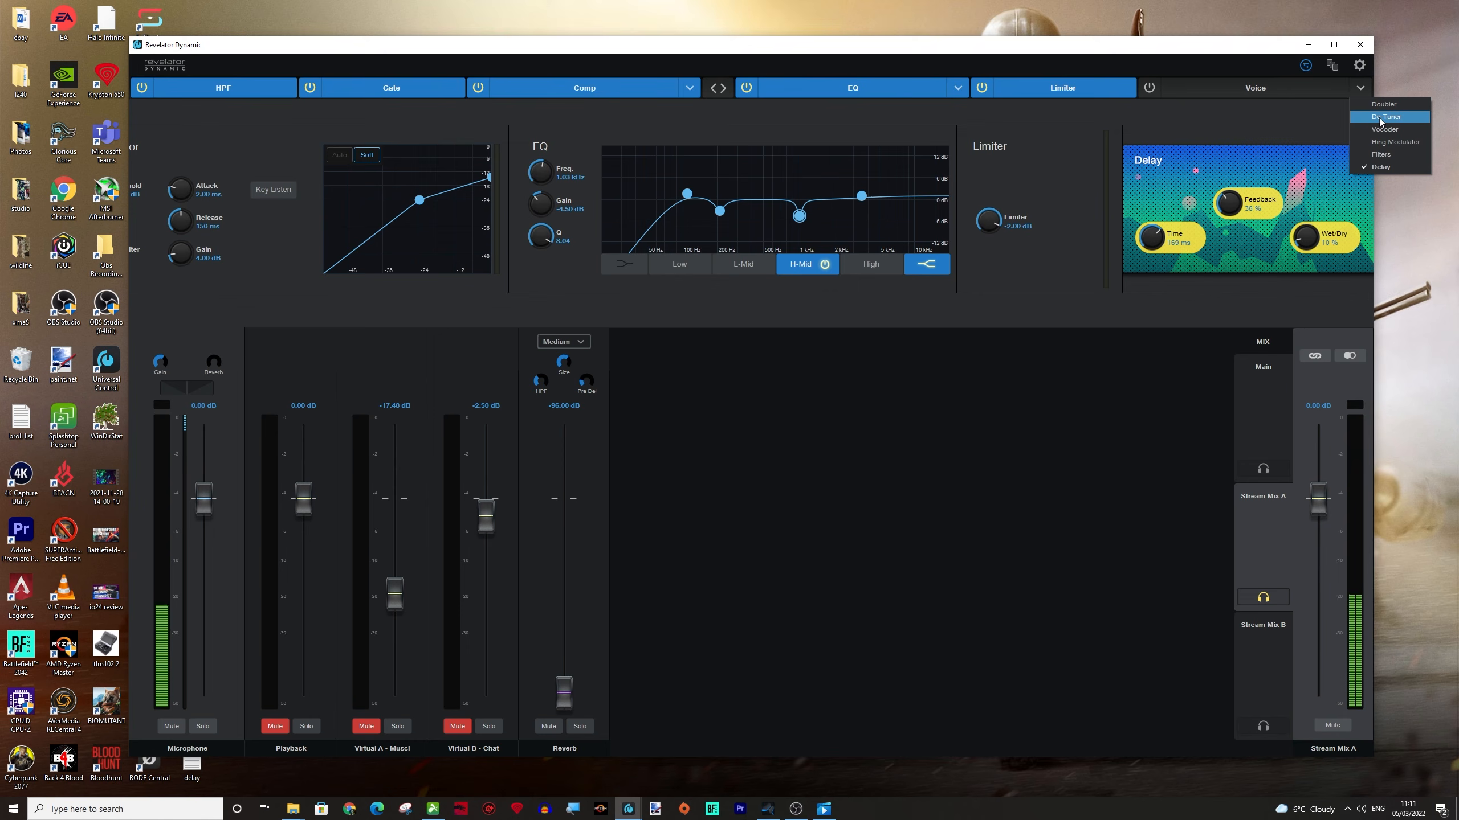
left_click(1304, 66)
left_click(1300, 67)
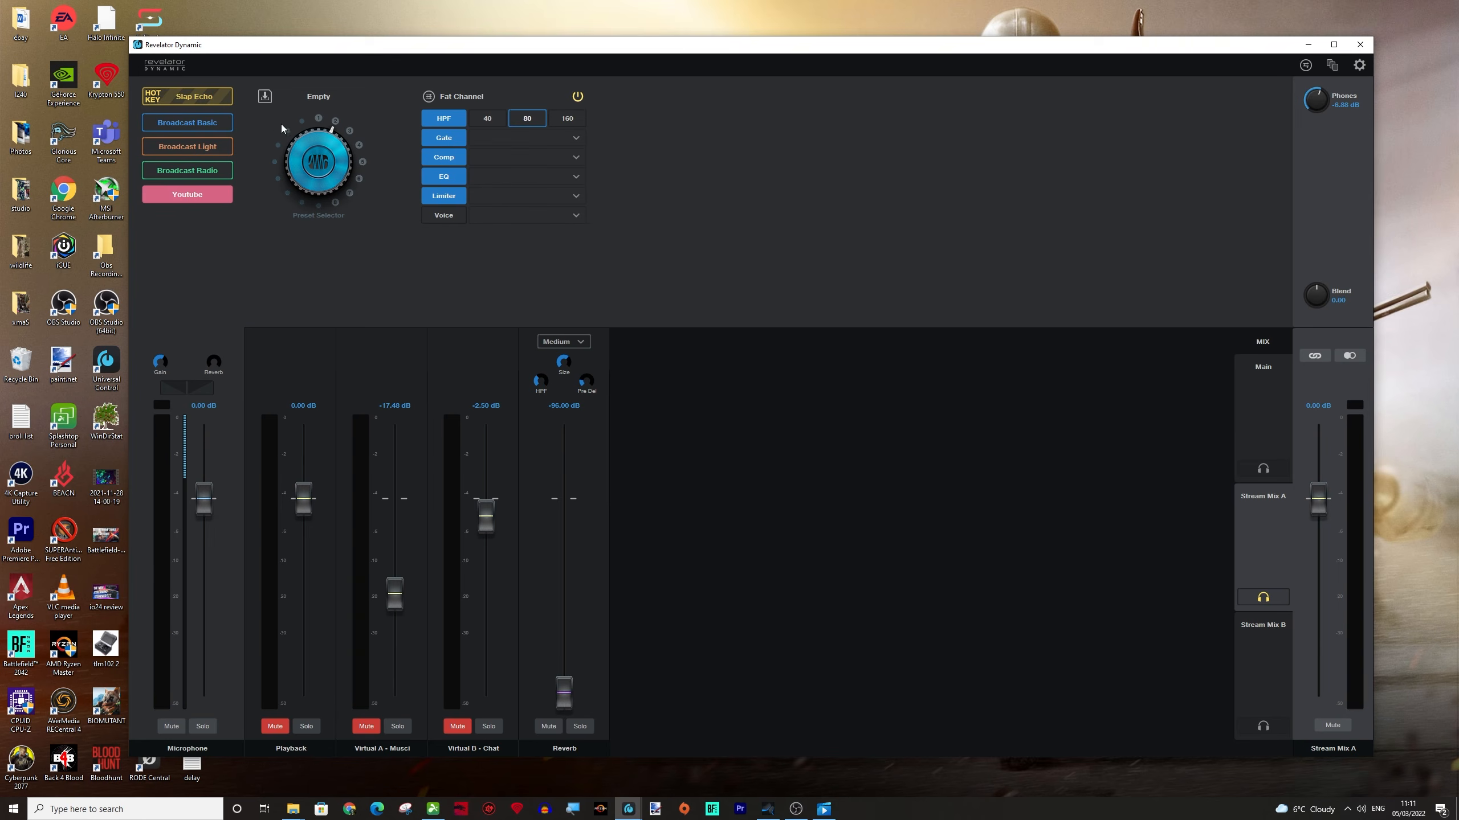
Step: Store the current settings as "Youtube 2" in device preset slot 8
left_click(263, 98)
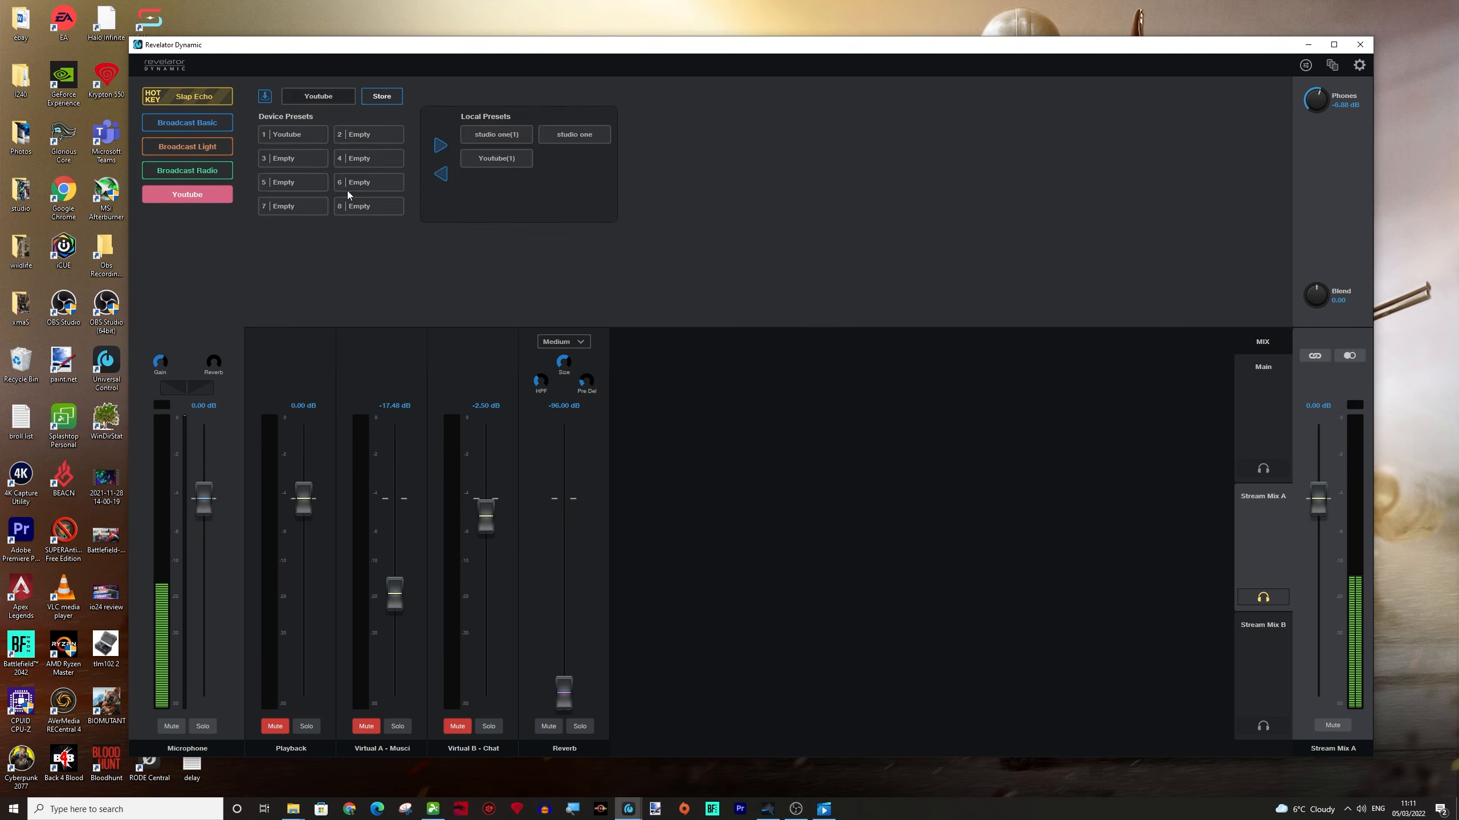
left_click(340, 95)
type("2")
left_click(381, 95)
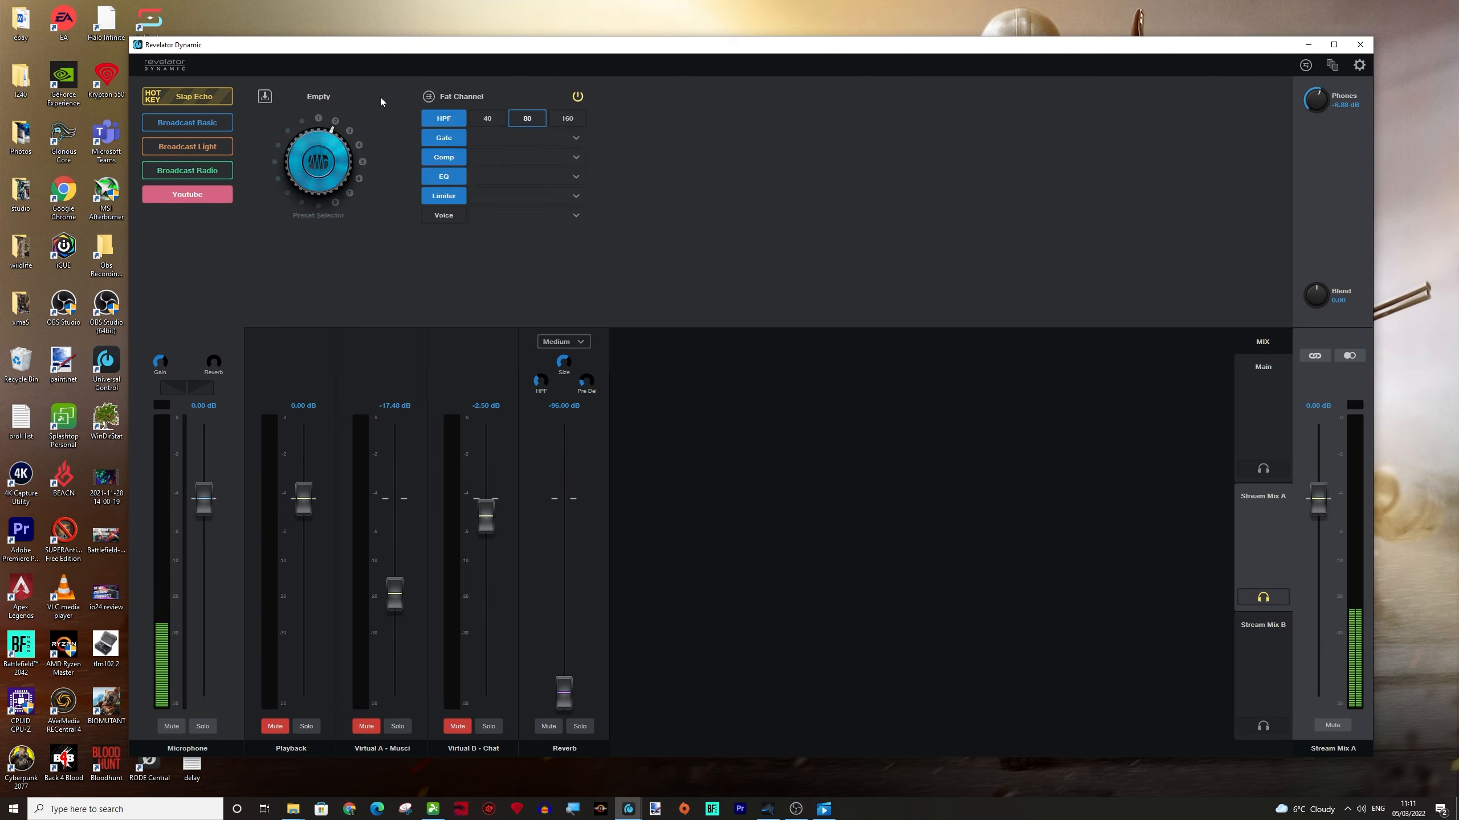
Step: Copy the "Youtube 2" preset from device slot 8 to the local presets
left_click(265, 104)
left_click(368, 206)
left_click(440, 144)
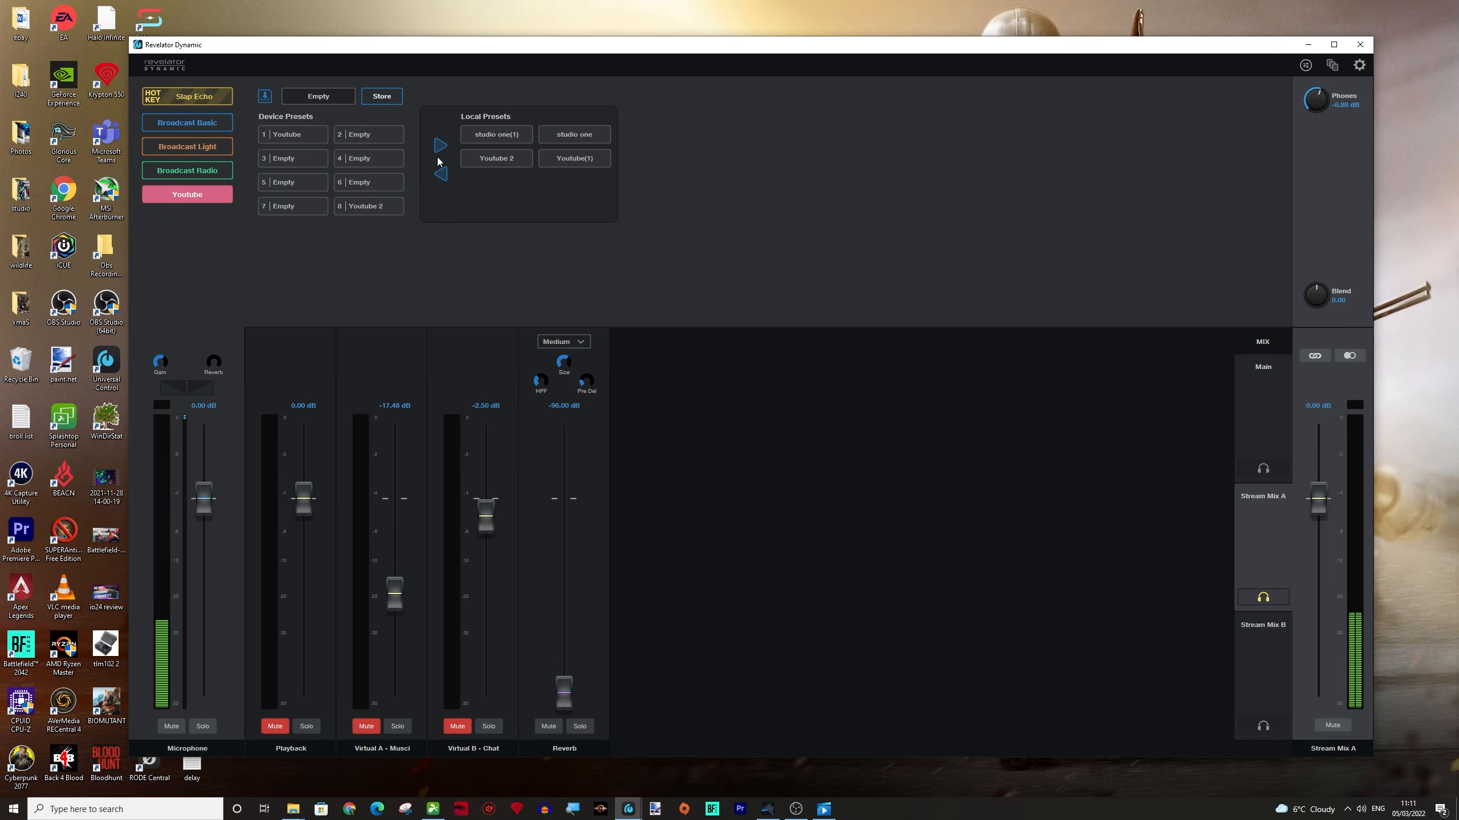
left_click(1306, 66)
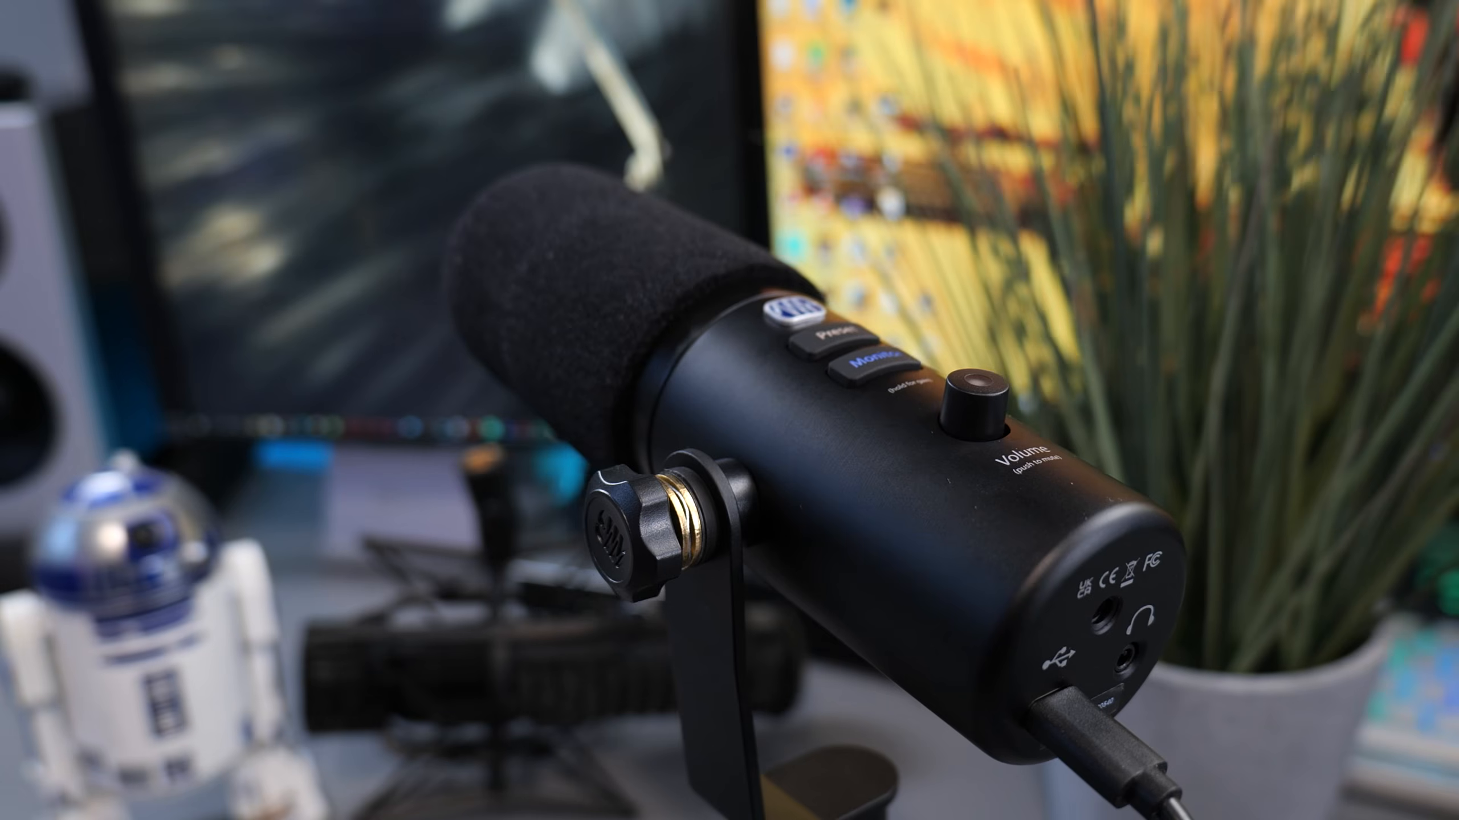